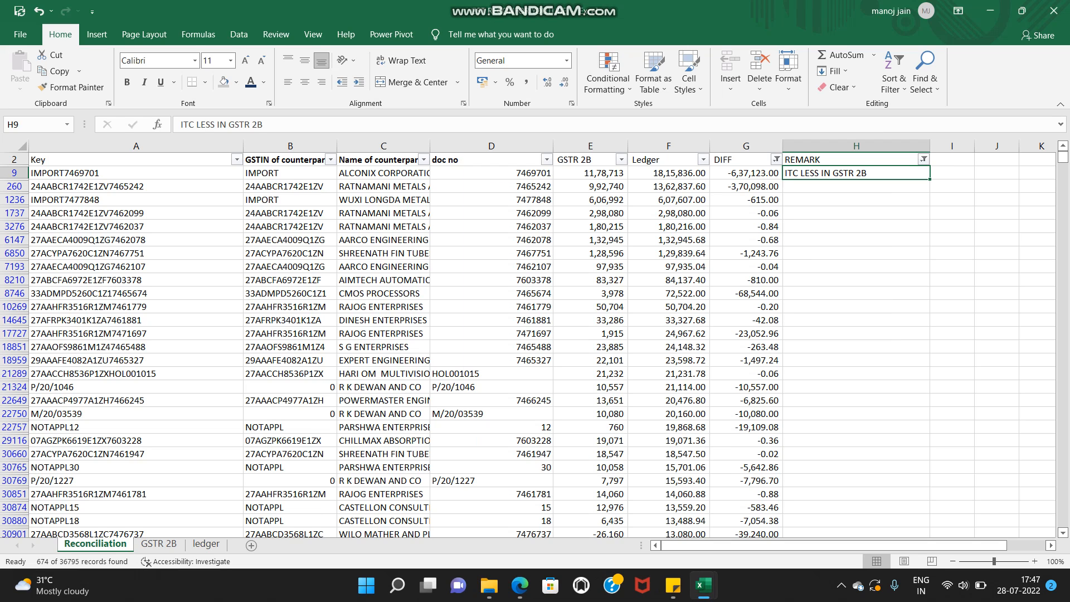
Compare the GSTR 2B, Ledger and DIFF values in the first filtered row and in the rows with very small differences.
{"action": "key", "text": "Left"}
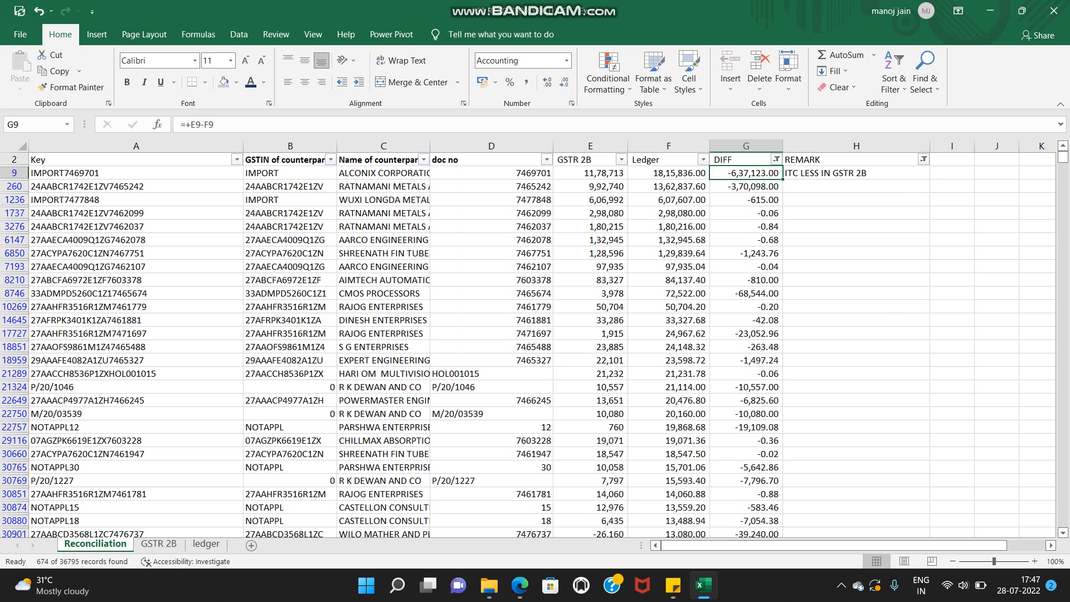
{"action": "key", "text": "Left"}
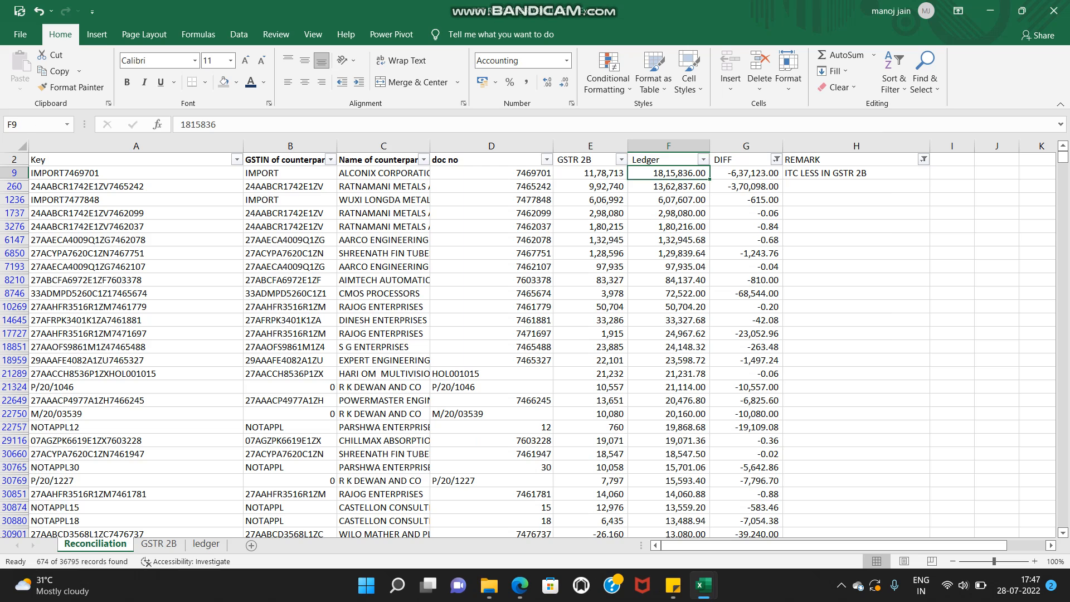
{"action": "key", "text": "Left"}
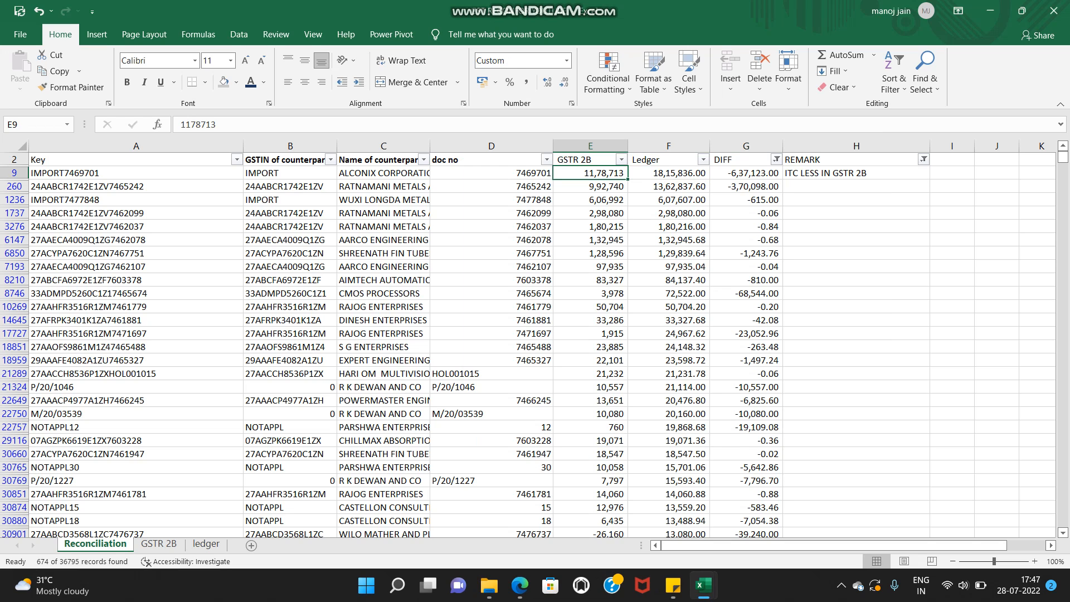
{"action": "key", "text": "ctrl+Right"}
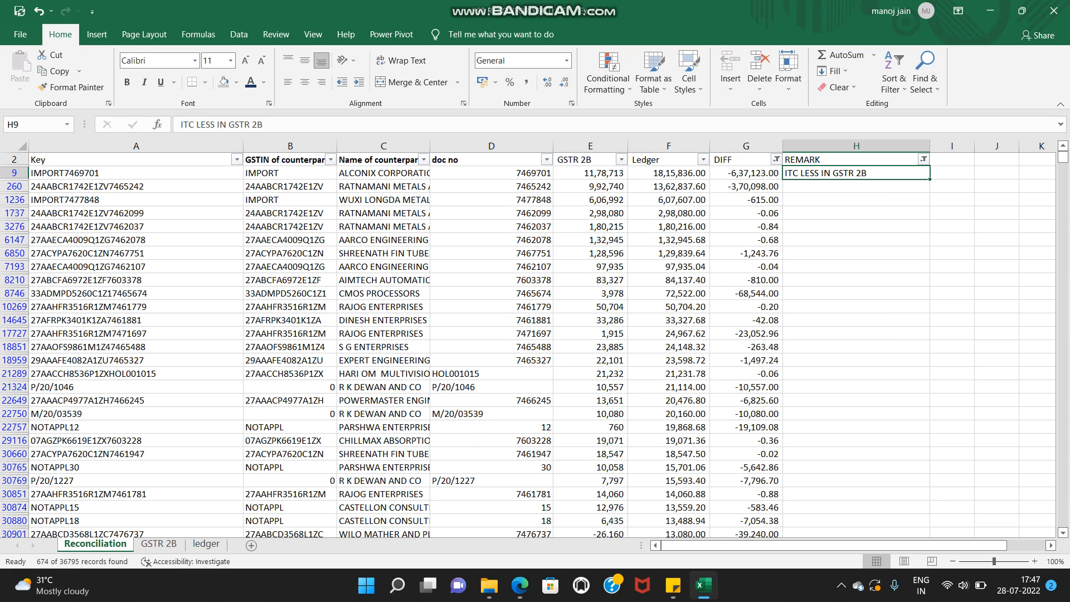
{"action": "left_click", "coordinate": [776, 160]}
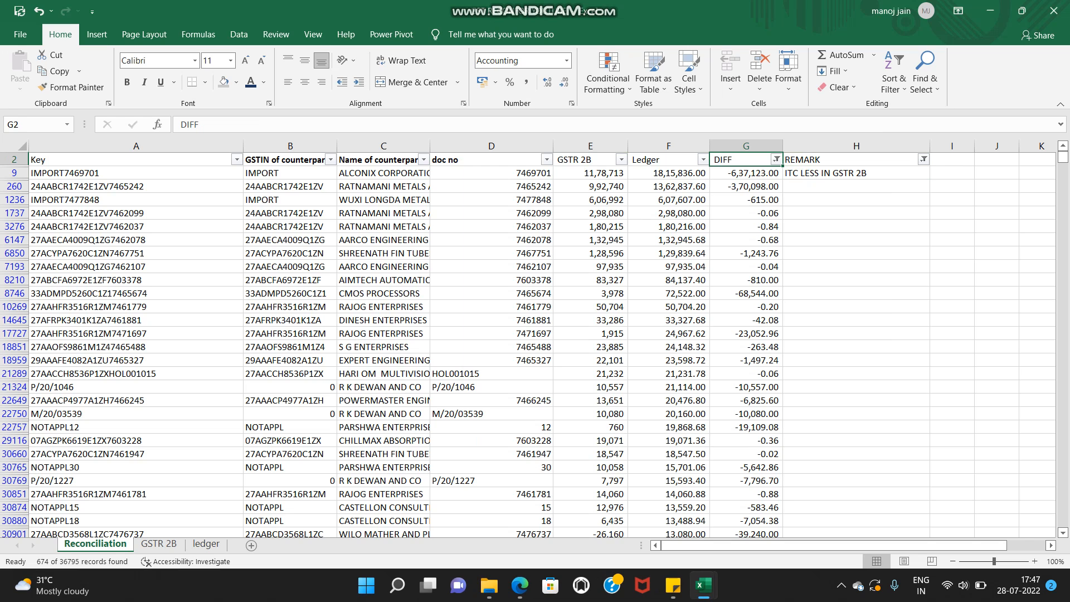
{"action": "left_click", "coordinate": [856, 174]}
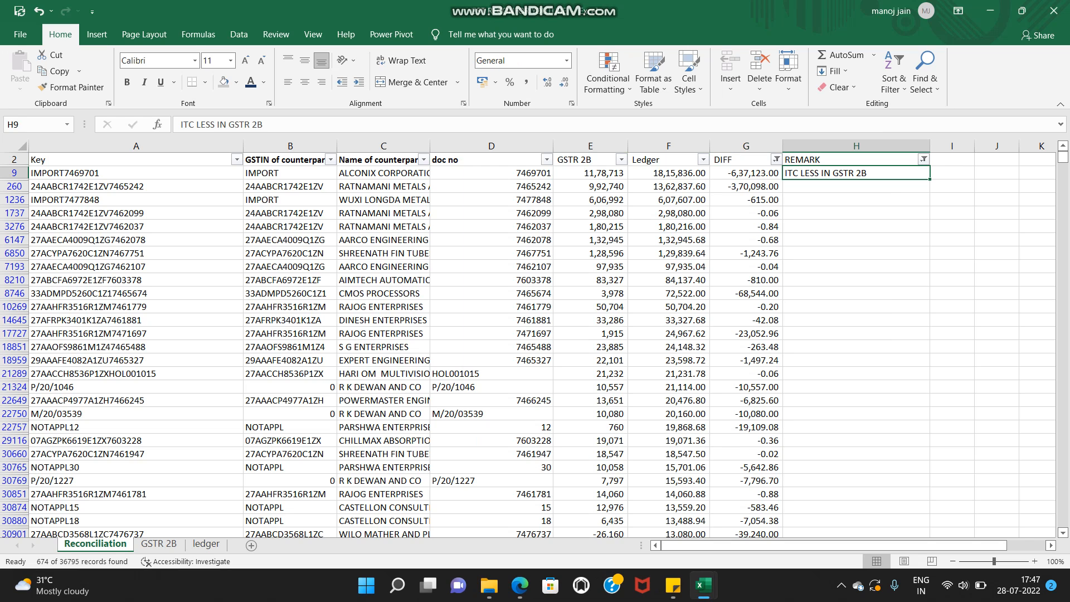
{"action": "key", "text": "Left"}
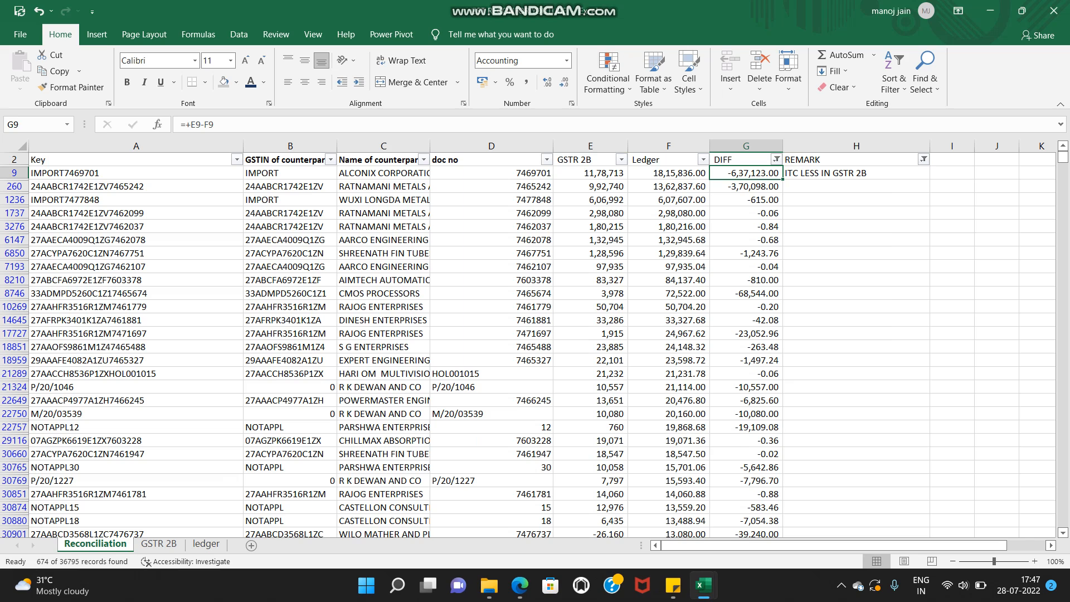
{"action": "key", "text": "Down"}
{"action": "key", "text": "shift+Down"}
{"action": "key", "text": "shift+Down"}
{"action": "key", "text": "shift+Left"}
{"action": "key", "text": "shift+Left"}
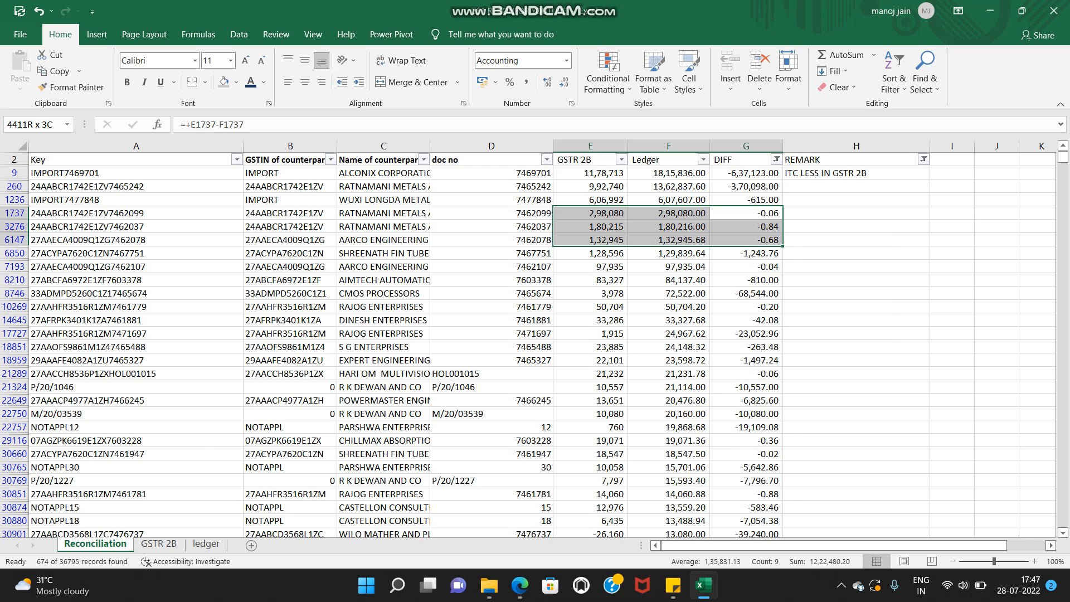
{"action": "left_click", "coordinate": [746, 213]}
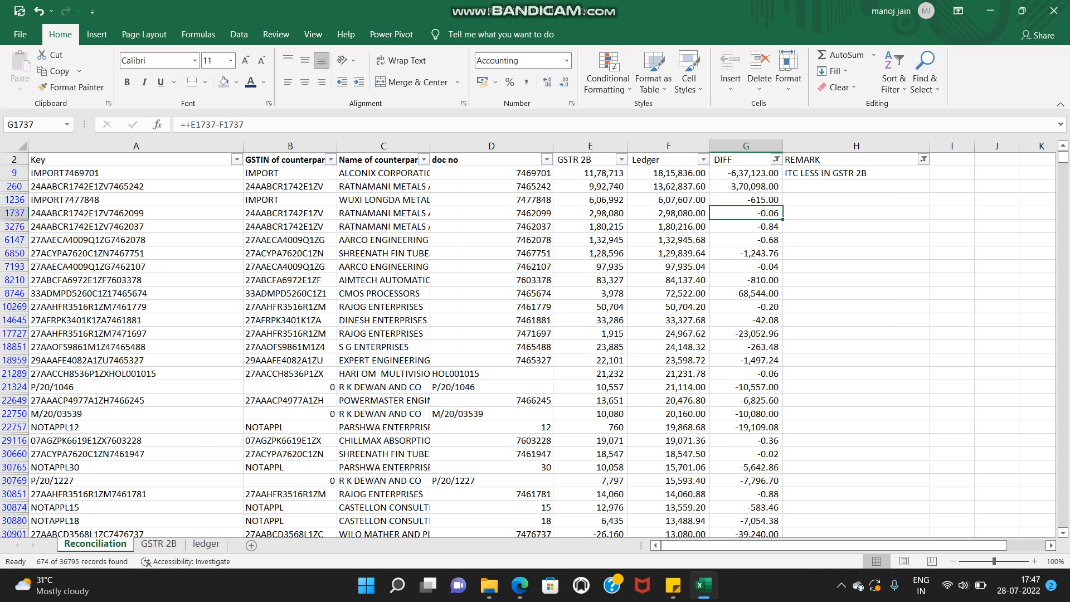
Format the DIFF column to show whole numbers without decimal places.
{"action": "left_click", "coordinate": [747, 146]}
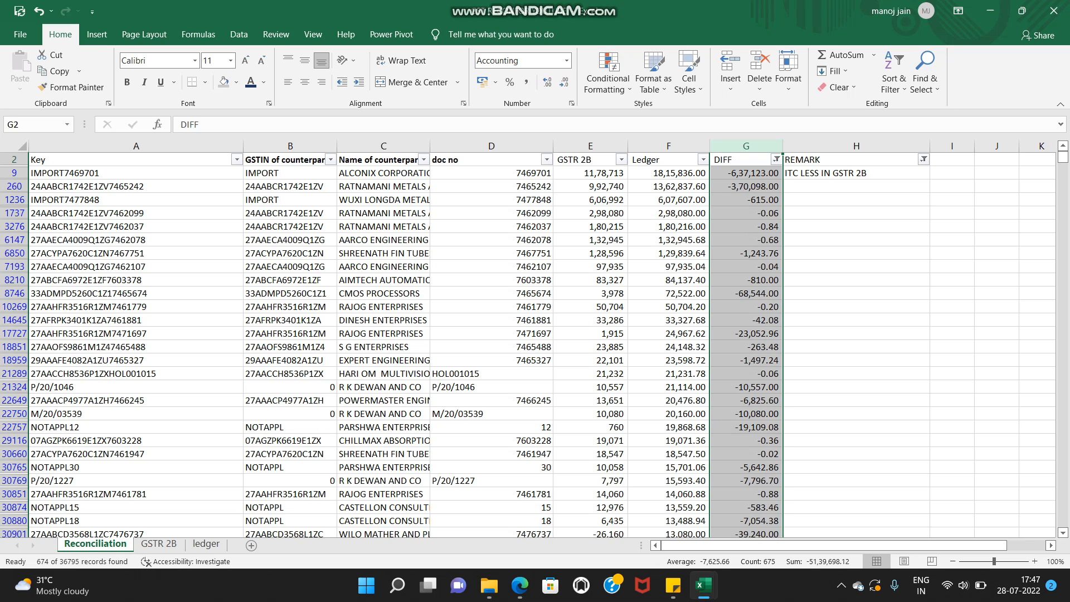
{"action": "left_click", "coordinate": [564, 82]}
{"action": "left_click", "coordinate": [564, 82]}
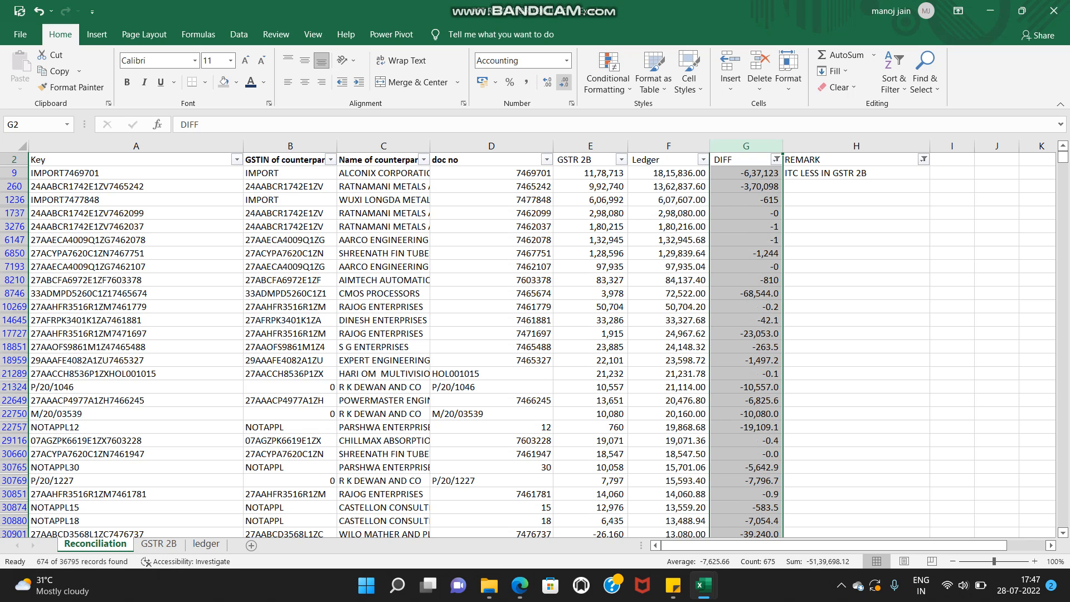
{"action": "left_click", "coordinate": [856, 240]}
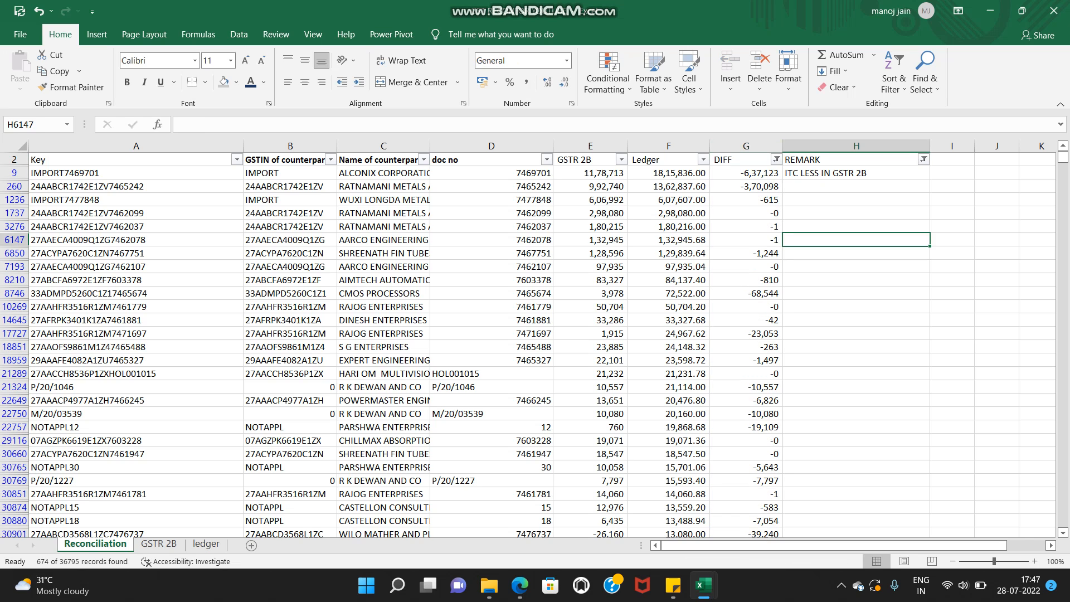
Apply a custom filter to the DIFF column for values less than 0 and greater than -100.
{"action": "left_click", "coordinate": [777, 159]}
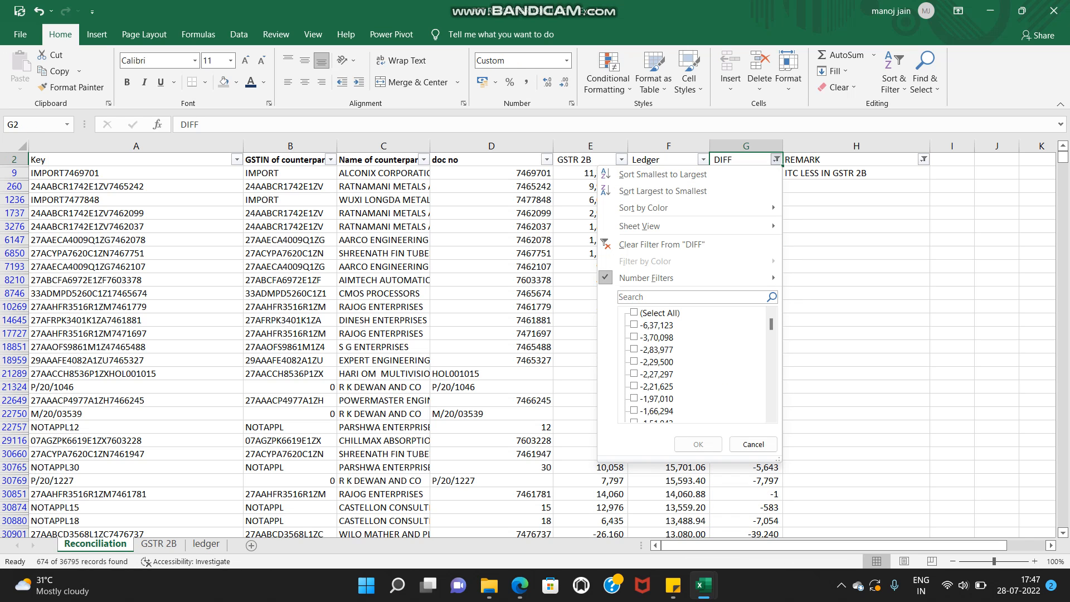
{"action": "scroll", "coordinate": [694, 366], "scroll_direction": "down", "scroll_amount": 20}
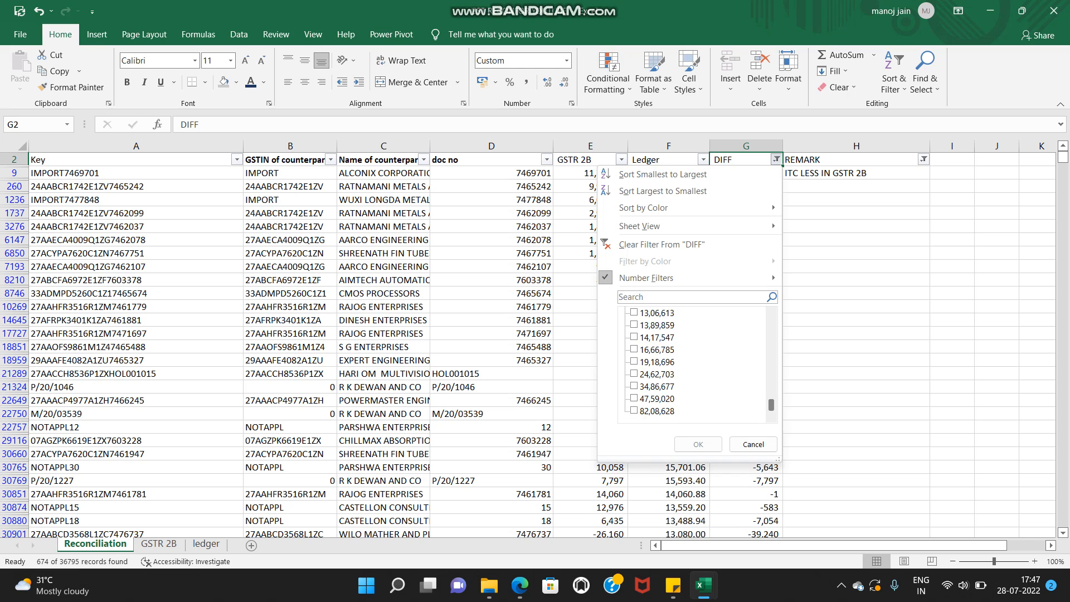
{"action": "scroll", "coordinate": [694, 362], "scroll_direction": "up", "scroll_amount": 10}
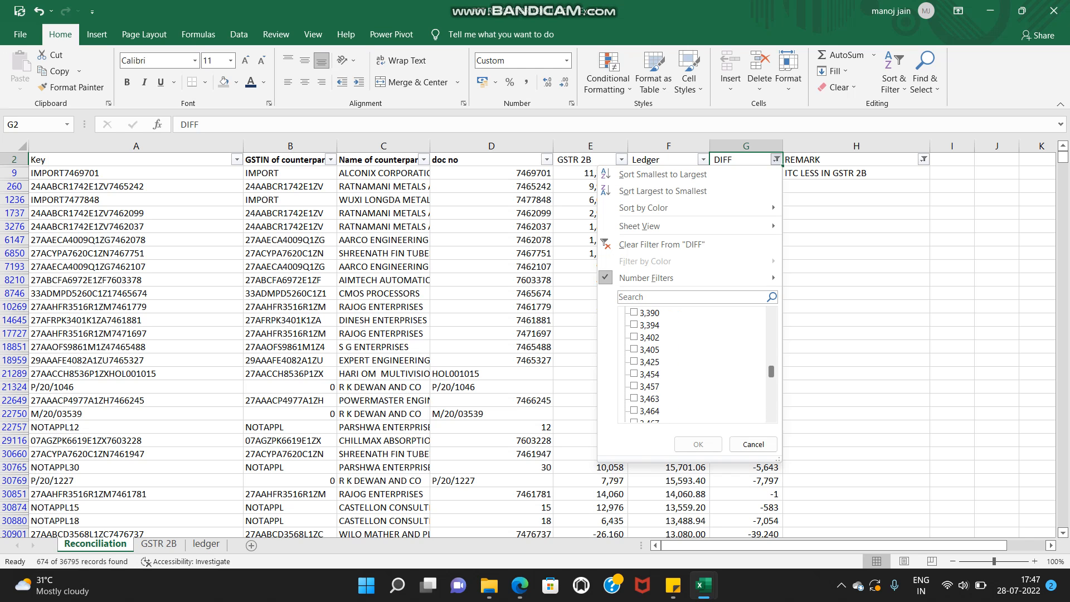
{"action": "mouse_move", "coordinate": [646, 278]}
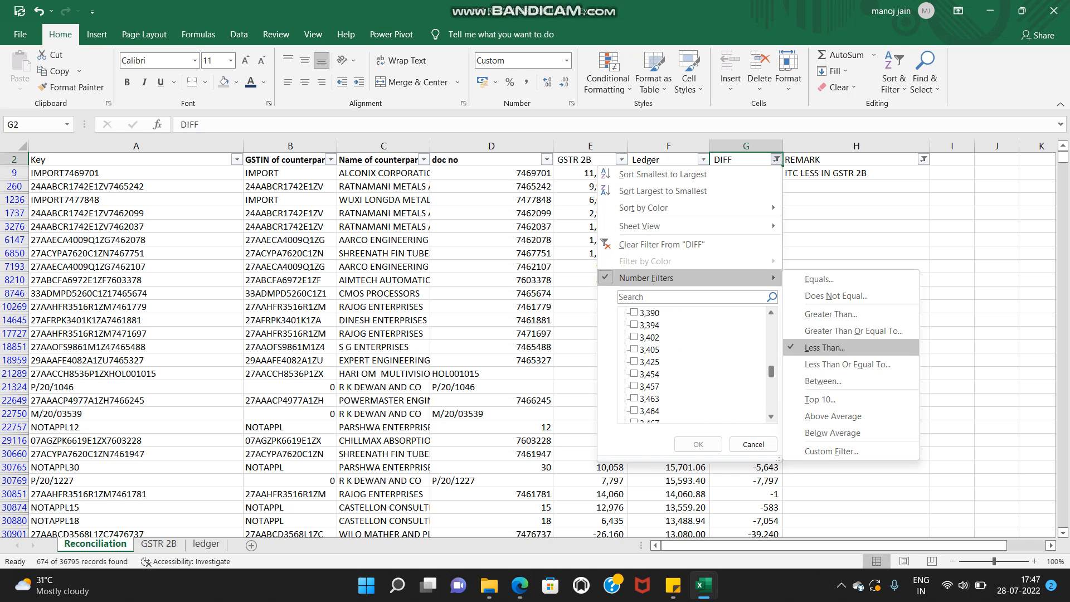
{"action": "left_click", "coordinate": [831, 451]}
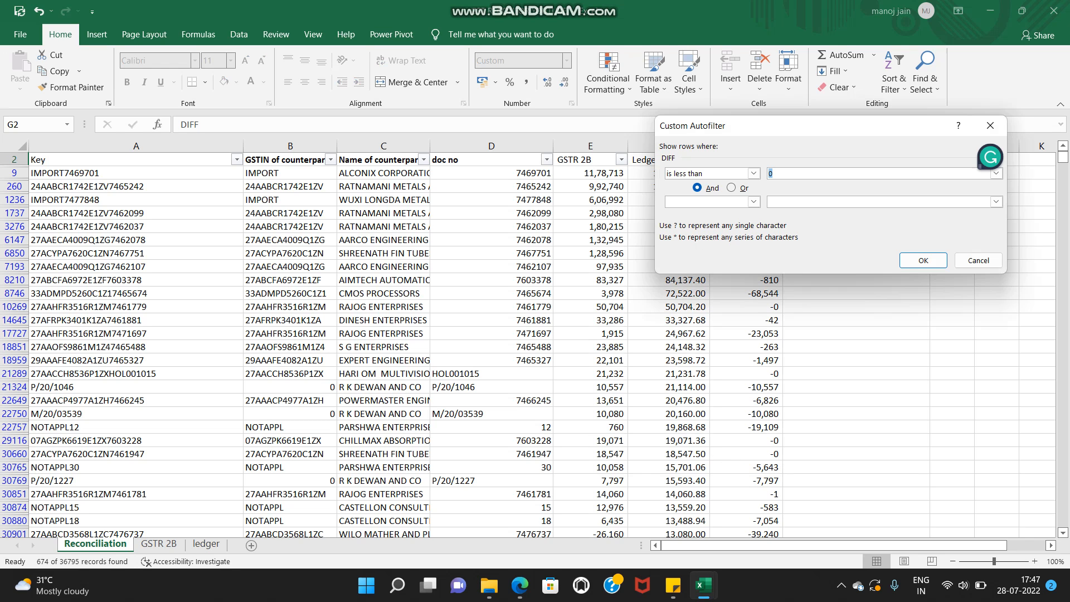
{"action": "left_click", "coordinate": [775, 173]}
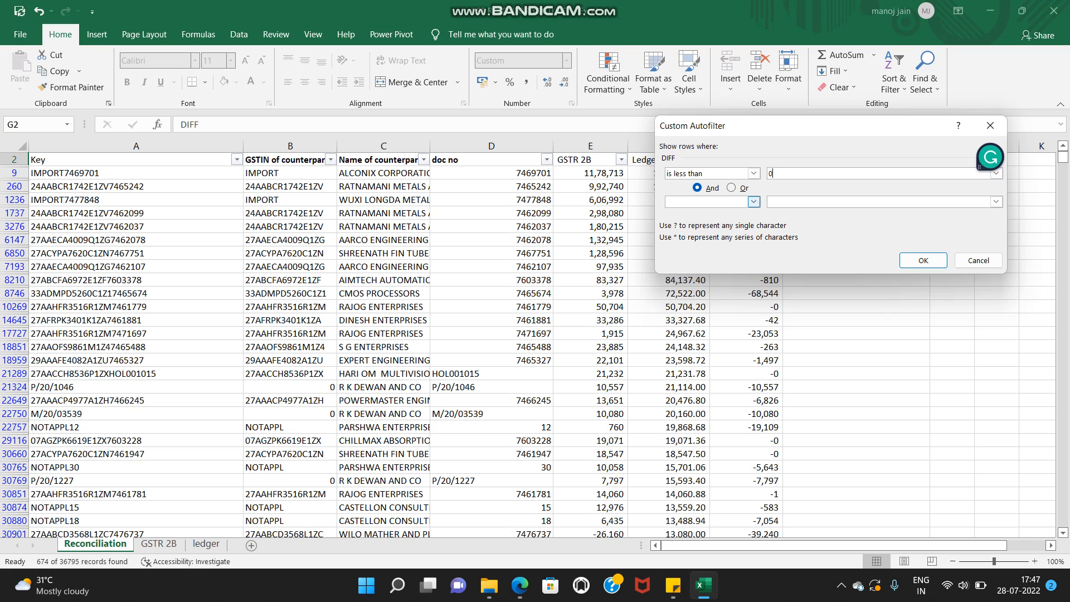
{"action": "left_click", "coordinate": [753, 201]}
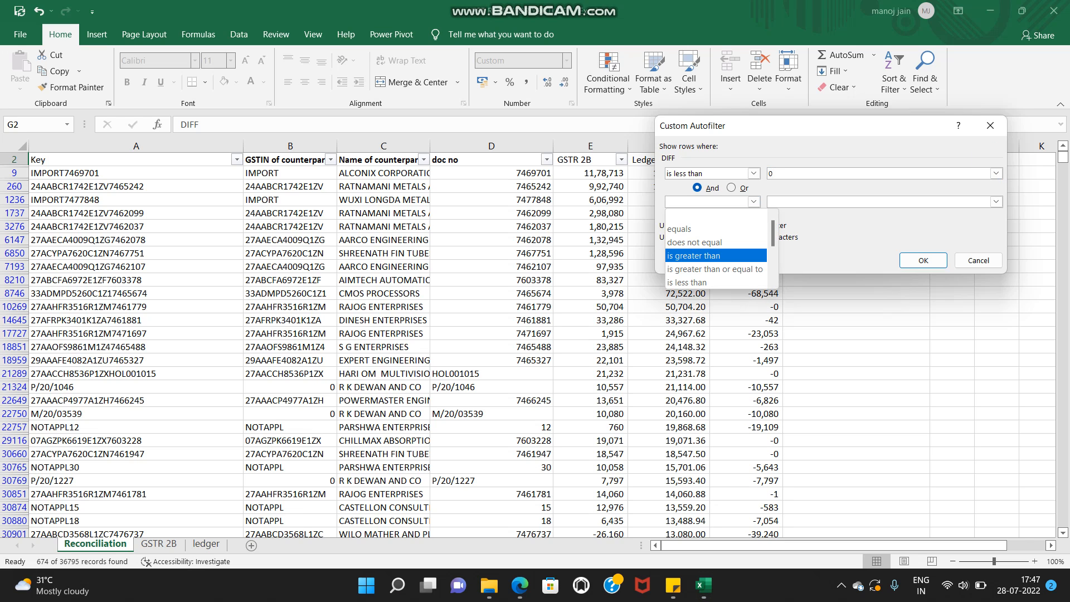
{"action": "left_click", "coordinate": [694, 256]}
{"action": "left_click", "coordinate": [792, 202]}
{"action": "type", "text": "-100"}
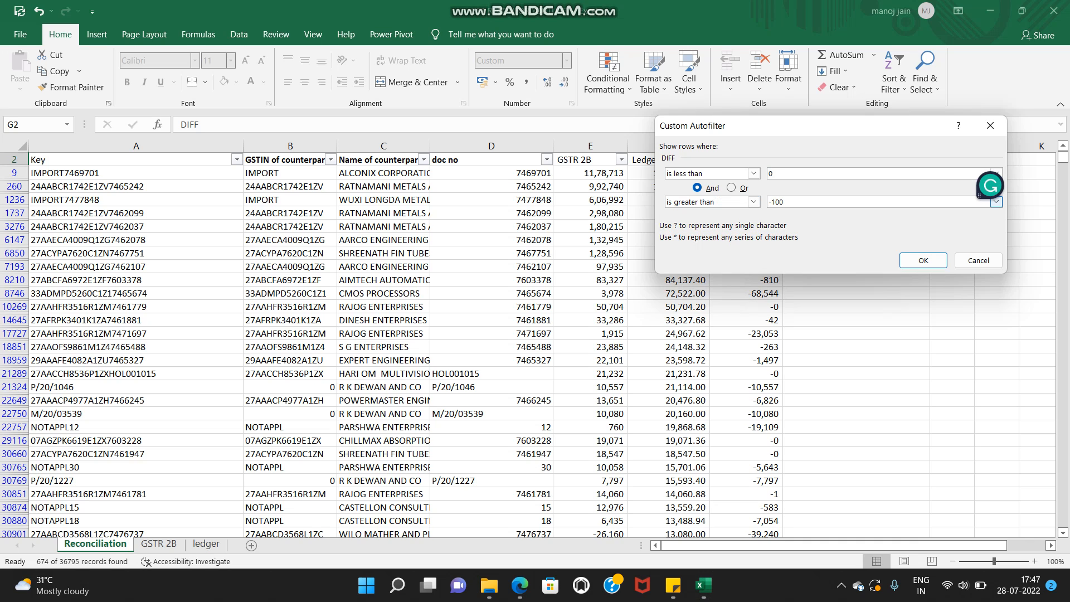
{"action": "key", "text": "Return"}
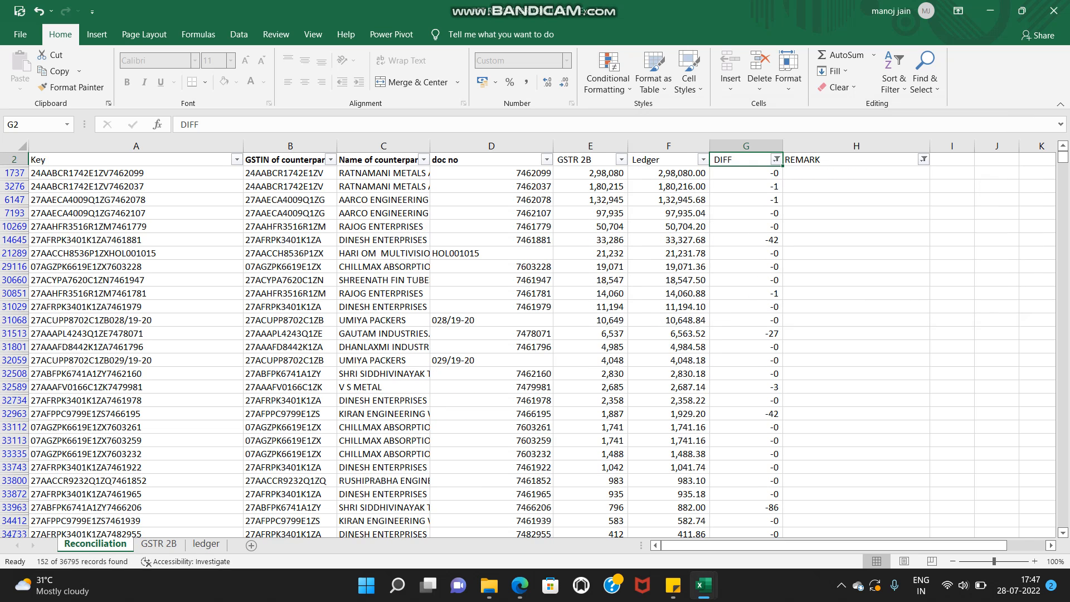
Check the GSTR 2B and Ledger subtotals, and enter the remark MATCH for the first filtered row.
{"action": "scroll", "coordinate": [465, 344], "scroll_direction": "up", "scroll_amount": 1}
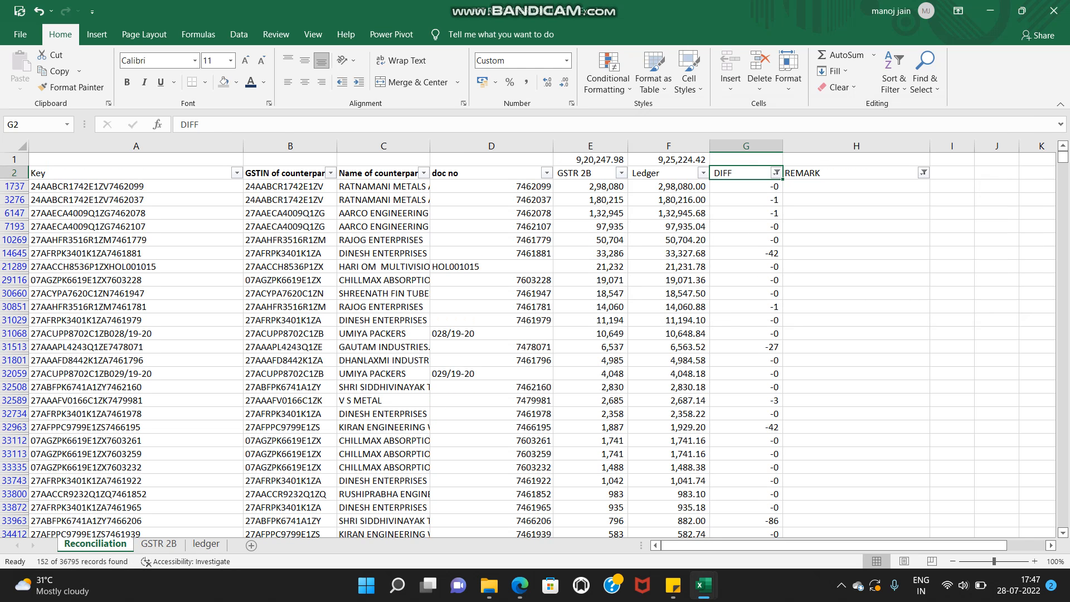
{"action": "left_click", "coordinate": [590, 160]}
{"action": "left_click", "coordinate": [668, 160]}
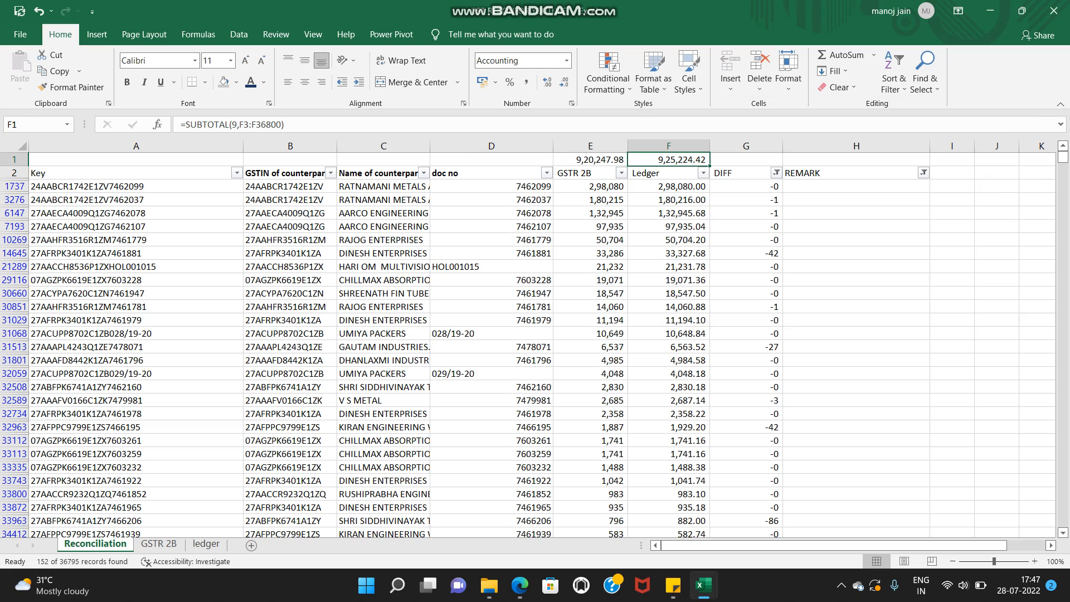
{"action": "left_click", "coordinate": [856, 186]}
{"action": "type", "text": "MATCH"}
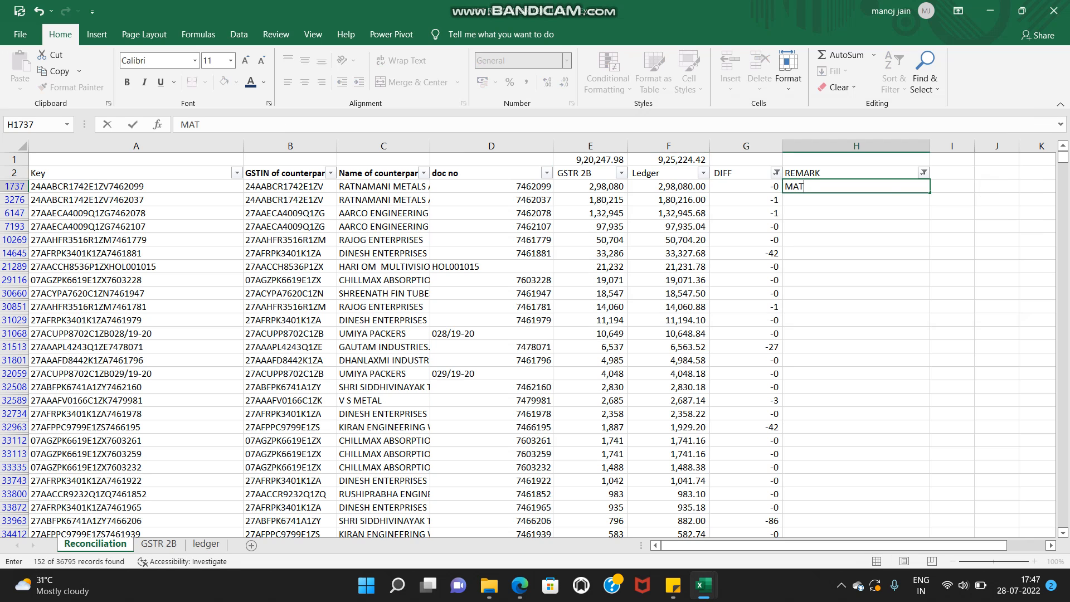
{"action": "key", "text": "ctrl+Return"}
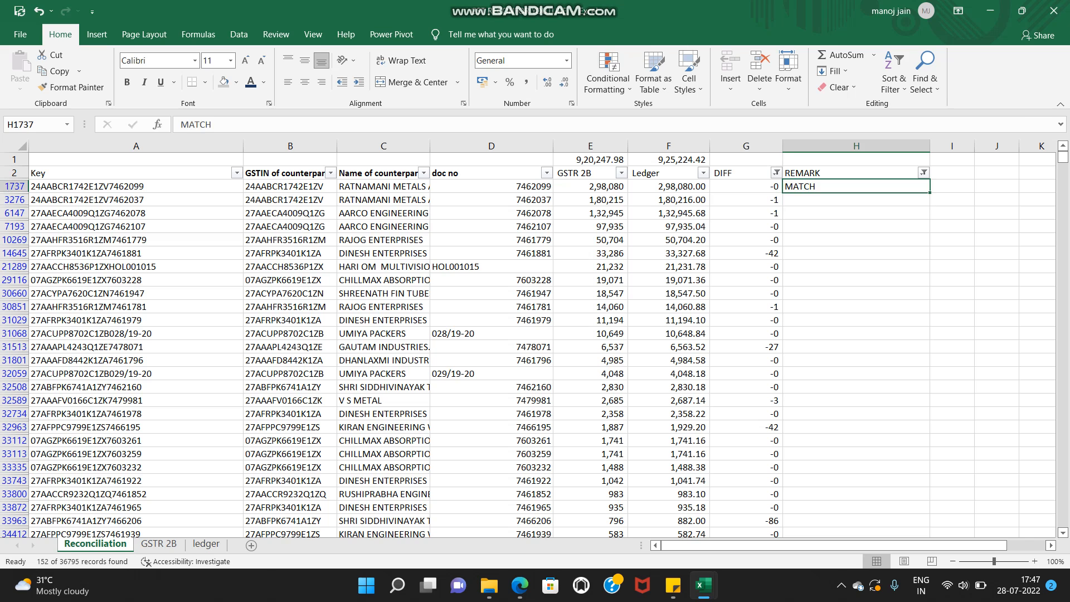
Fill the MATCH remark down the visible cells of the REMARK column to the last filtered row.
{"action": "key", "text": "Left"}
{"action": "key", "text": "ctrl+Down"}
{"action": "key", "text": "Down"}
{"action": "key", "text": "Right"}
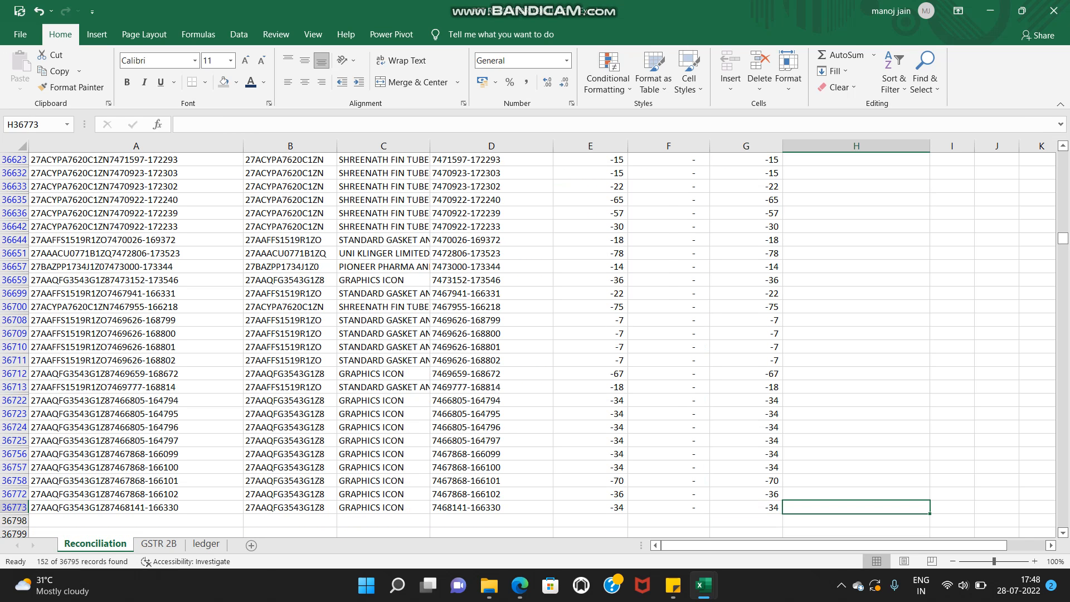
{"action": "key", "text": "ctrl+shift+Up"}
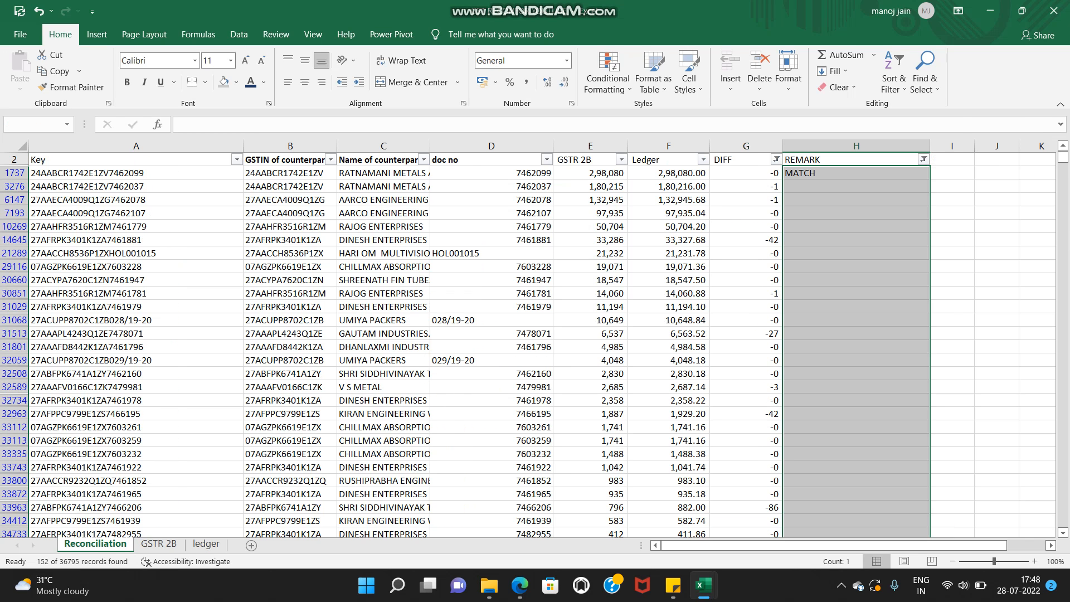
{"action": "key", "text": "ctrl+g"}
{"action": "key", "text": "alt+s"}
{"action": "key", "text": "Return"}
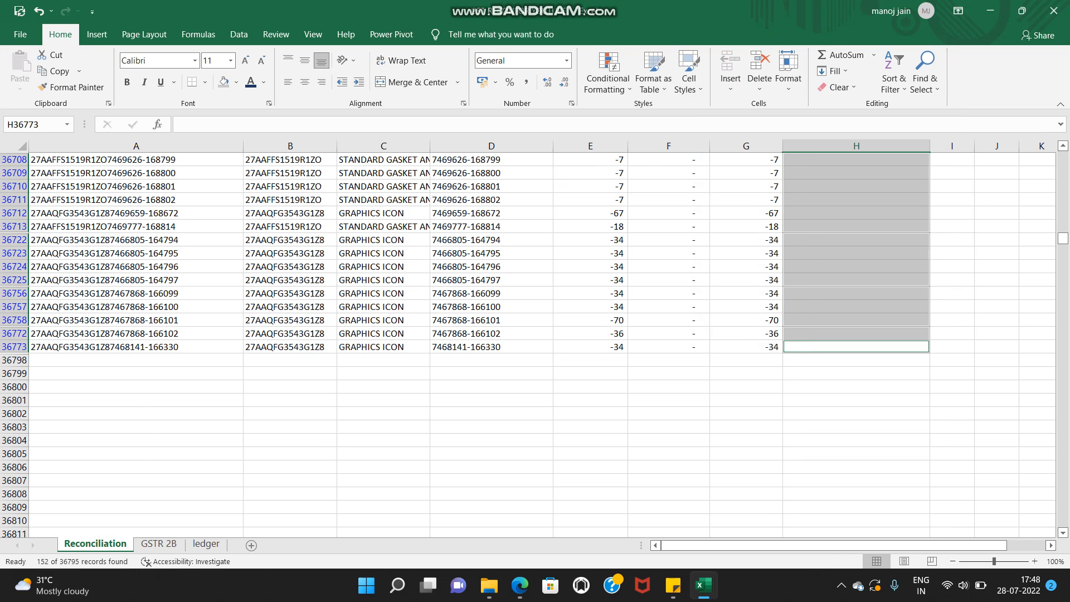
{"action": "key", "text": "ctrl+d"}
Remove the number filter from the DIFF column so that all its values are included again.
{"action": "key", "text": "ctrl+Up"}
{"action": "key", "text": "ctrl+Up"}
{"action": "key", "text": "ctrl+Left"}
{"action": "key", "text": "Down"}
{"action": "key", "text": "Right"}
{"action": "key", "text": "alt+Down"}
{"action": "key", "text": "Down"}
{"action": "key", "text": "Down"}
{"action": "key", "text": "Down"}
{"action": "key", "text": "Down"}
{"action": "key", "text": "Down"}
{"action": "key", "text": "Down"}
{"action": "key", "text": "Down"}
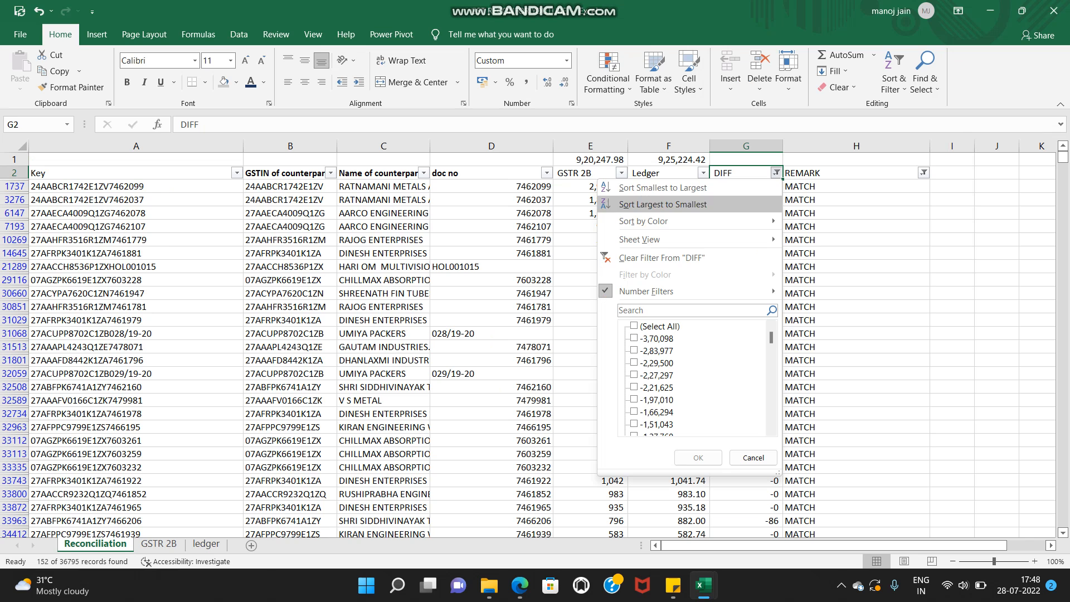
{"action": "key", "text": "Down"}
{"action": "key", "text": "space"}
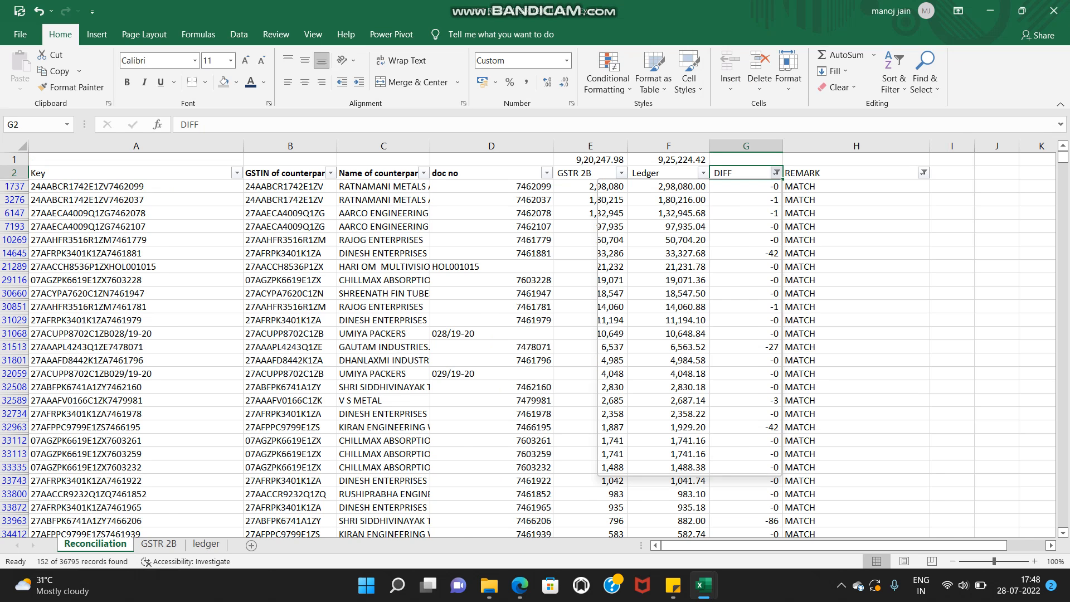
{"action": "key", "text": "Return"}
{"action": "key", "text": "Right"}
{"action": "key", "text": "alt+Down"}
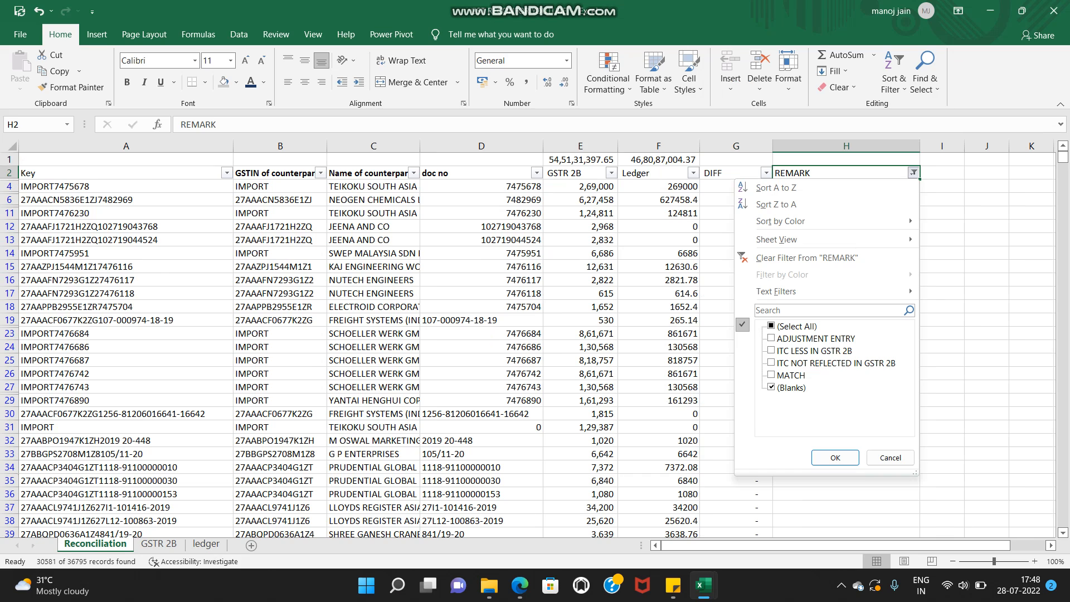
{"action": "key", "text": "Escape"}
Filter the DIFF column for values less than 0.
{"action": "key", "text": "Left"}
{"action": "key", "text": "alt+Down"}
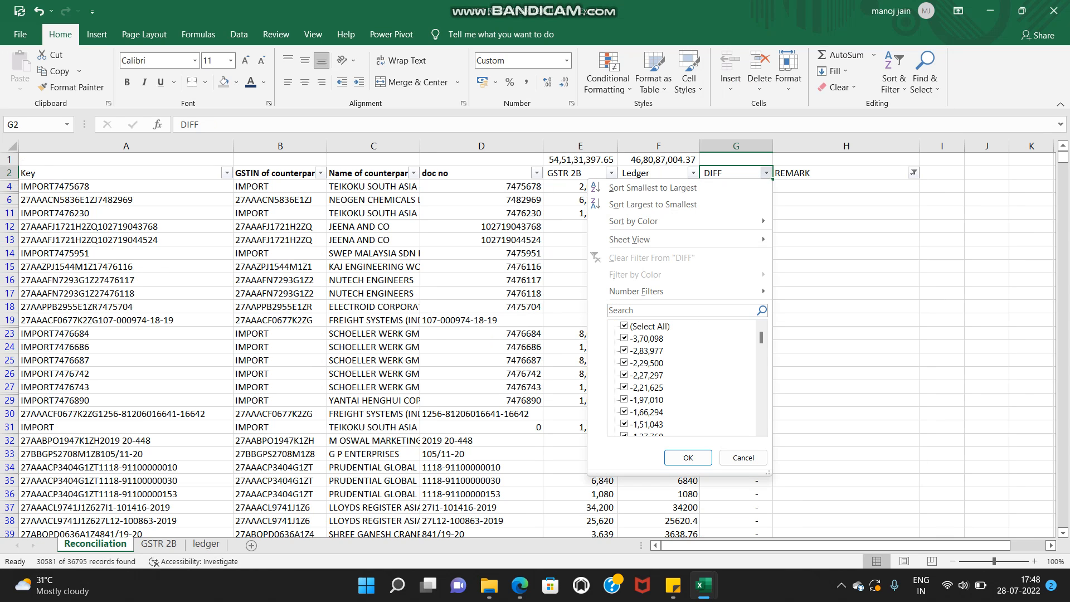
{"action": "mouse_move", "coordinate": [680, 291]}
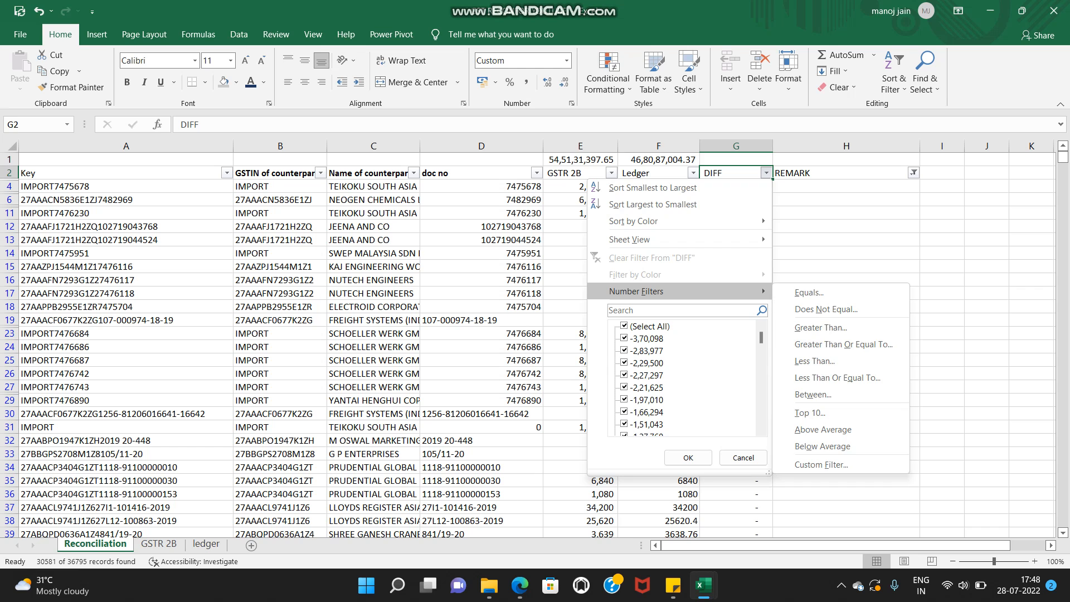
{"action": "key", "text": "Up"}
{"action": "key", "text": "Return"}
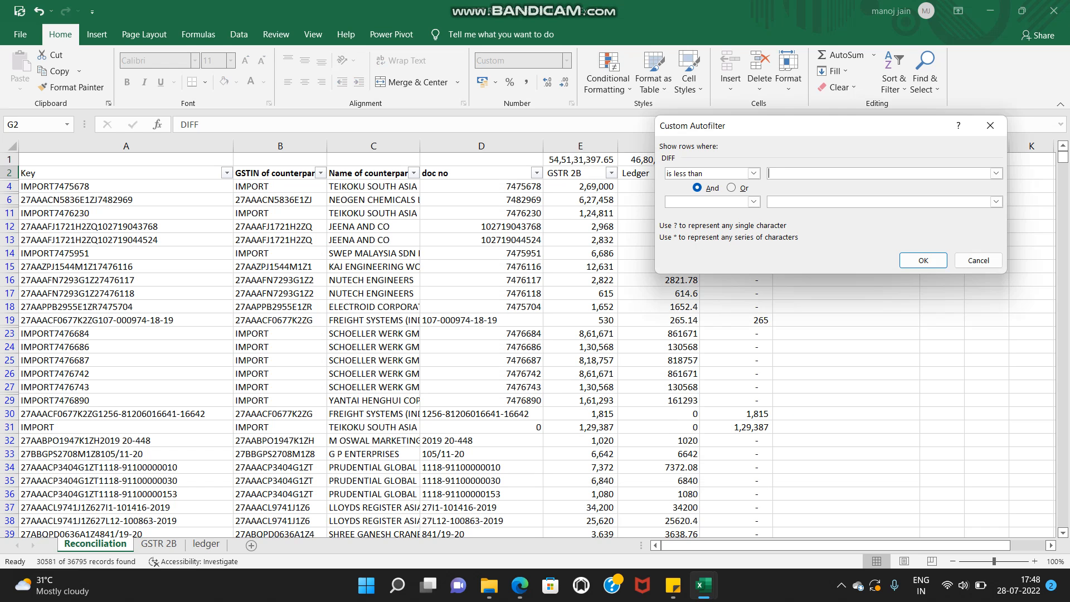
{"action": "type", "text": "0"}
{"action": "key", "text": "Return"}
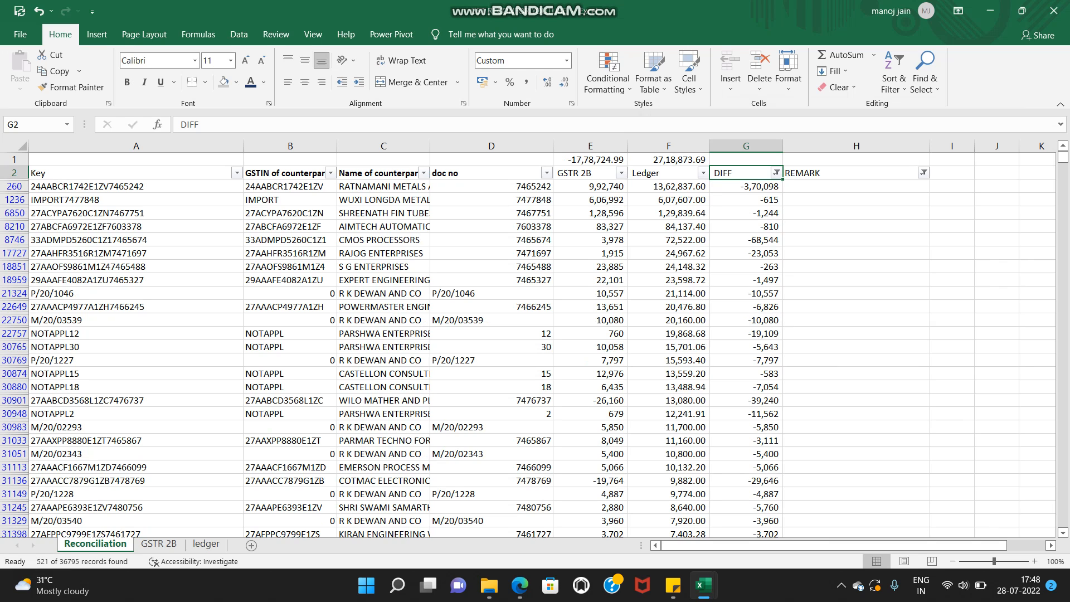
Check the Ledger and GSTR 2B subtotals, and enter the remark ITC LESS IN GSTR 2B for the first filtered row.
{"action": "left_click", "coordinate": [668, 160]}
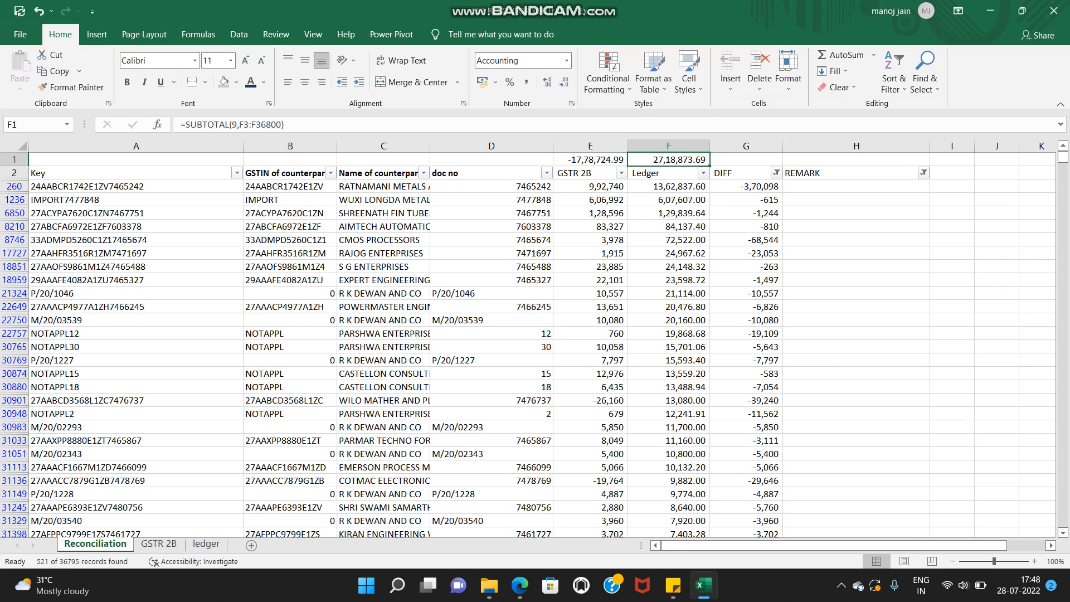
{"action": "left_click", "coordinate": [590, 159]}
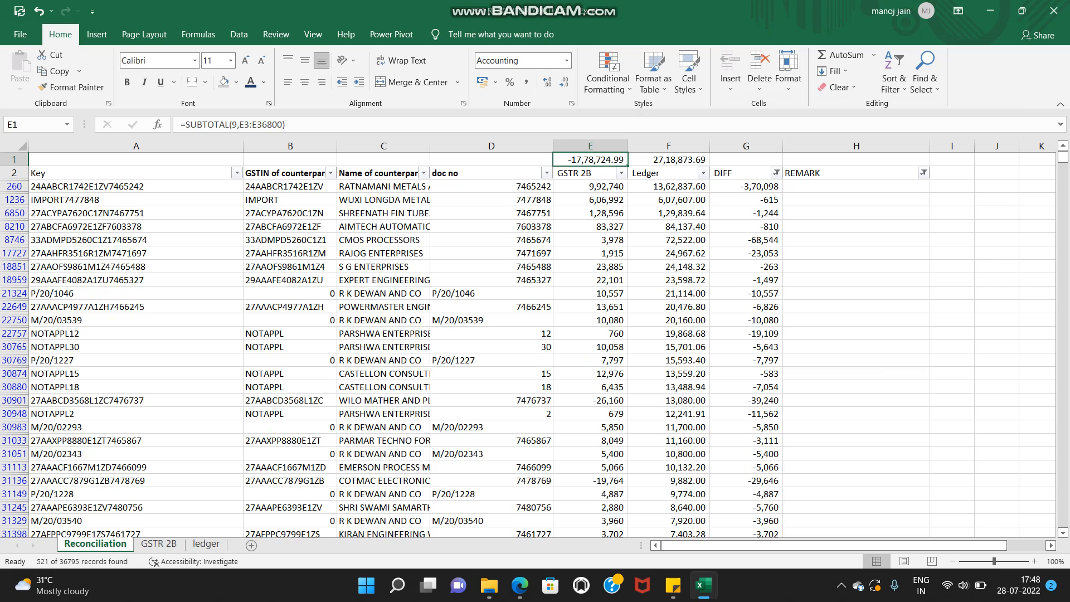
{"action": "left_click", "coordinate": [856, 186]}
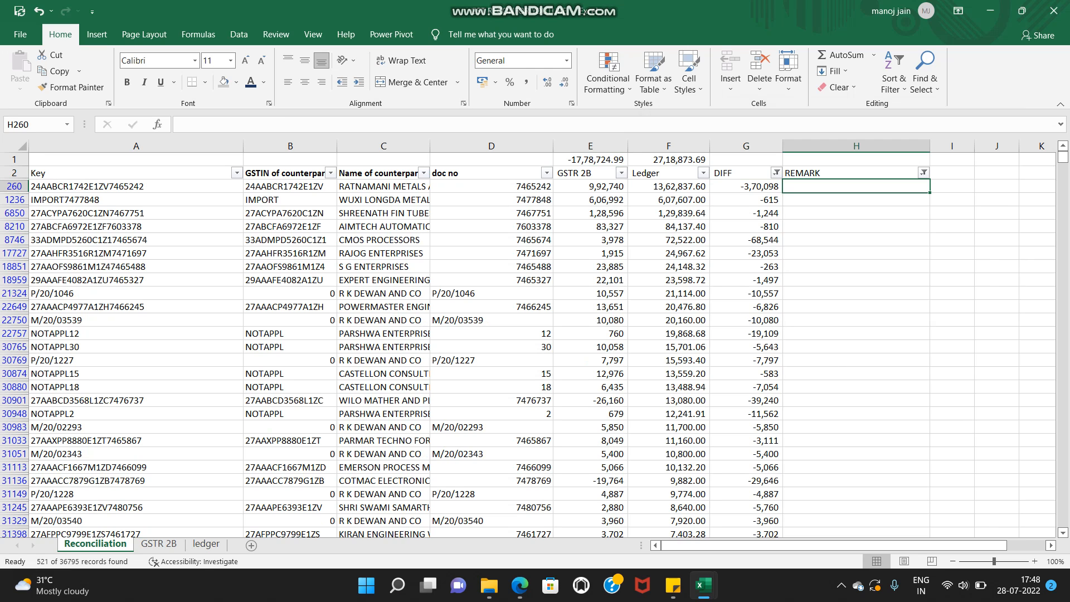
{"action": "type", "text": "ITC"}
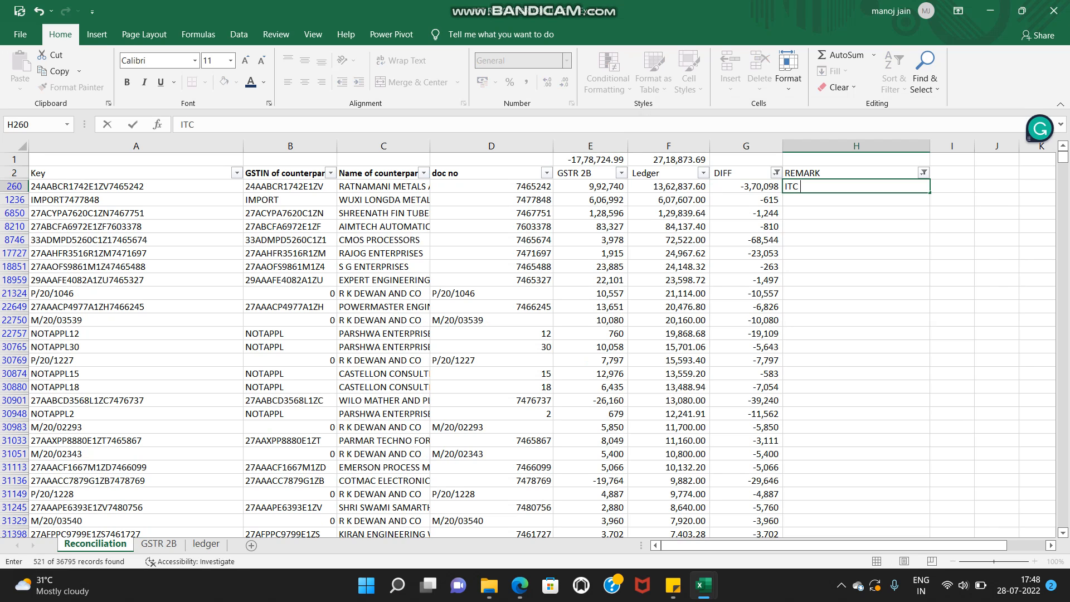
{"action": "type", "text": " LESS IN GSTR 2BS"}
{"action": "key", "text": "Return"}
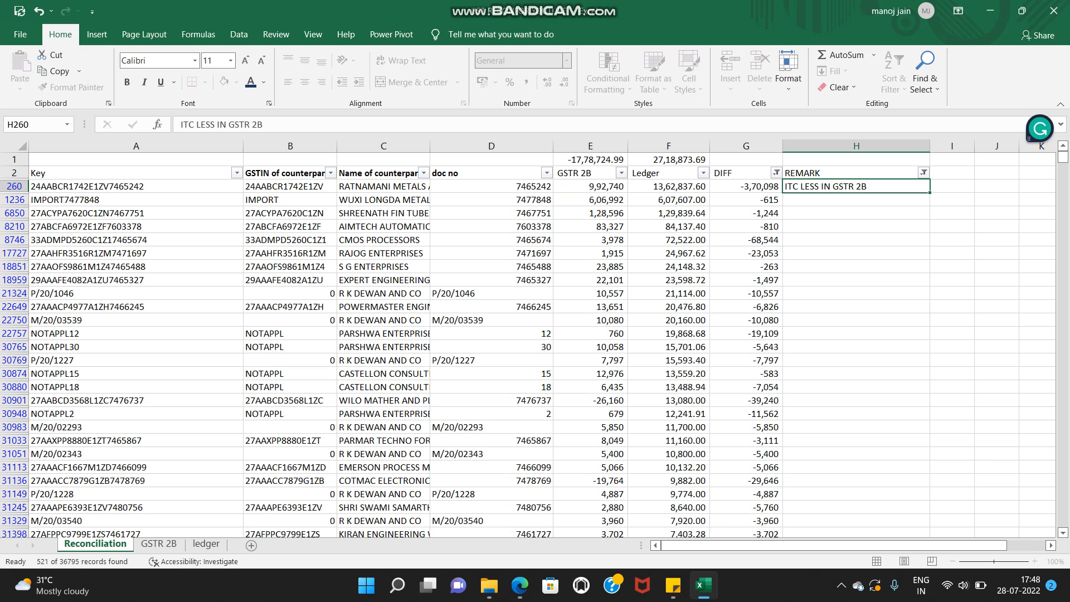
Fill the ITC LESS IN GSTR 2B remark down the visible REMARK cells to the last filtered row.
{"action": "key", "text": "Up"}
{"action": "key", "text": "Left"}
{"action": "key", "text": "ctrl+Down"}
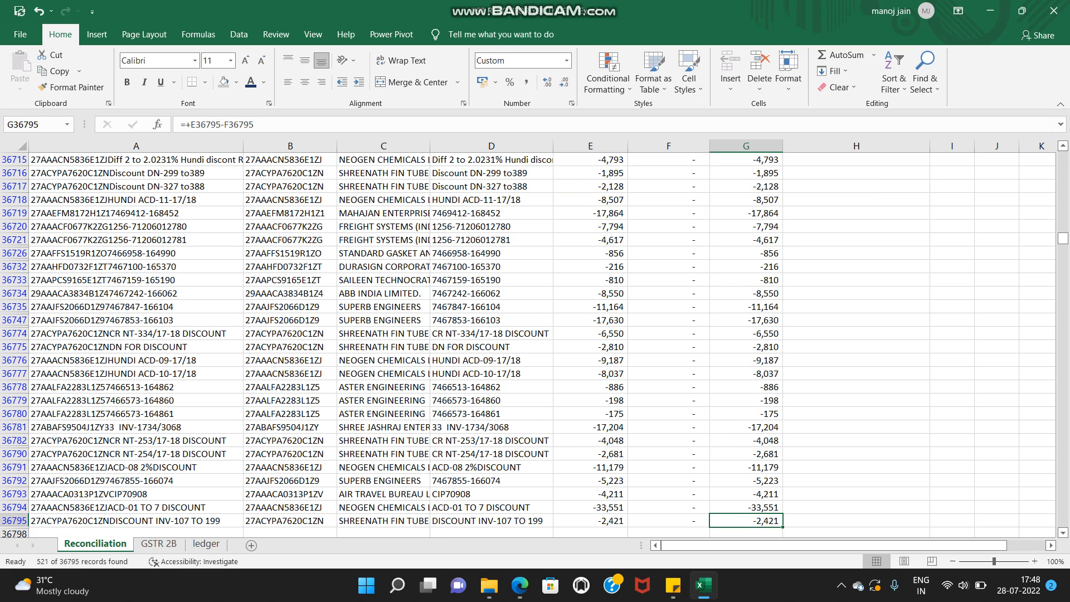
{"action": "key", "text": "Right"}
{"action": "key", "text": "ctrl+shift+Up"}
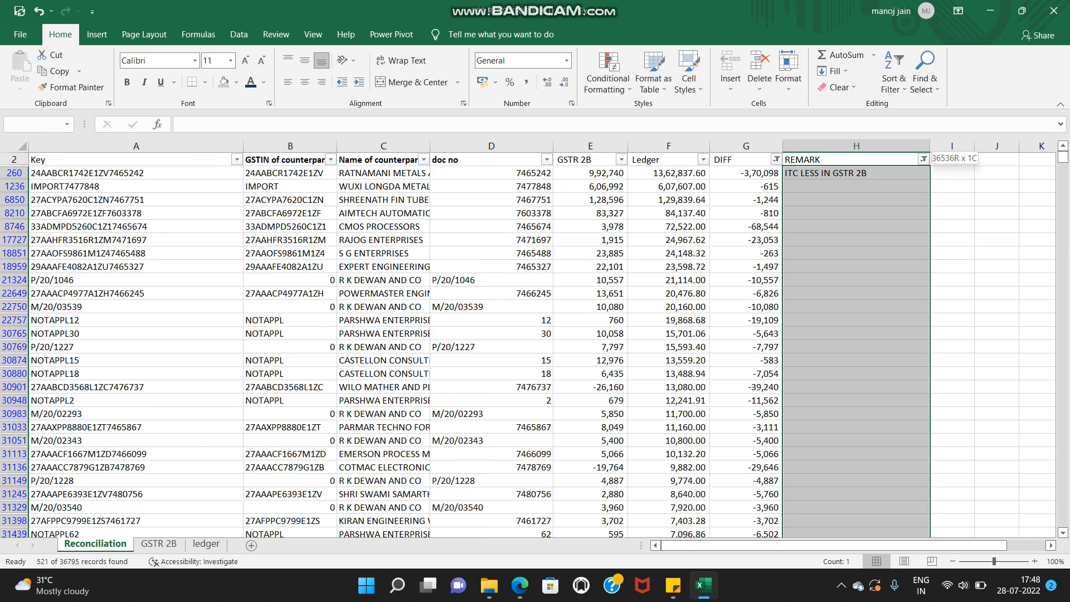
{"action": "key", "text": "ctrl+g"}
{"action": "key", "text": "alt+s"}
{"action": "key", "text": "alt+y"}
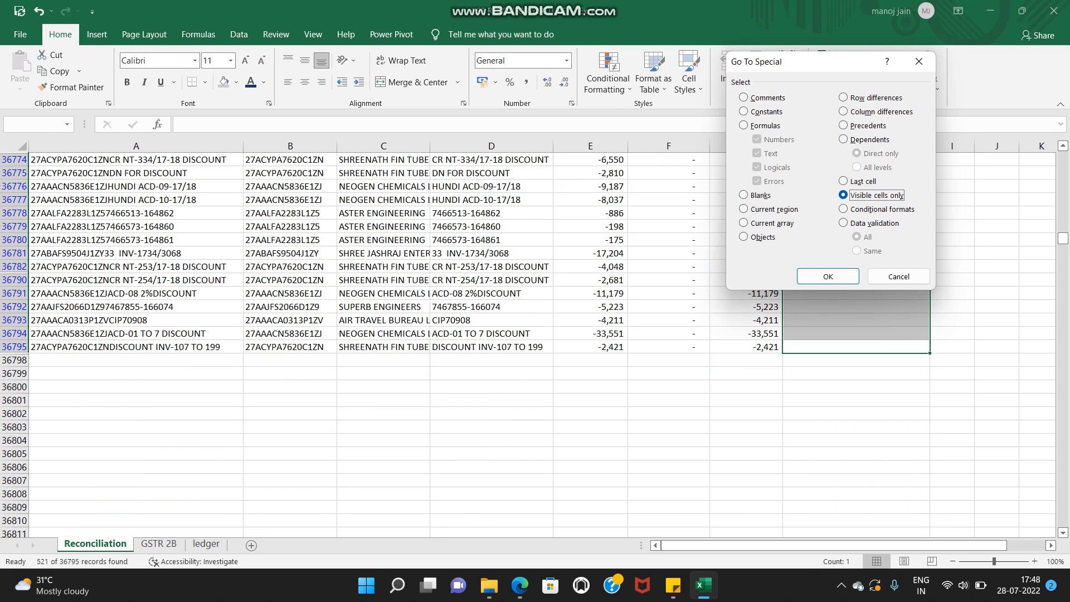
{"action": "key", "text": "Return"}
{"action": "key", "text": "ctrl+d"}
{"action": "key", "text": "ctrl+Up"}
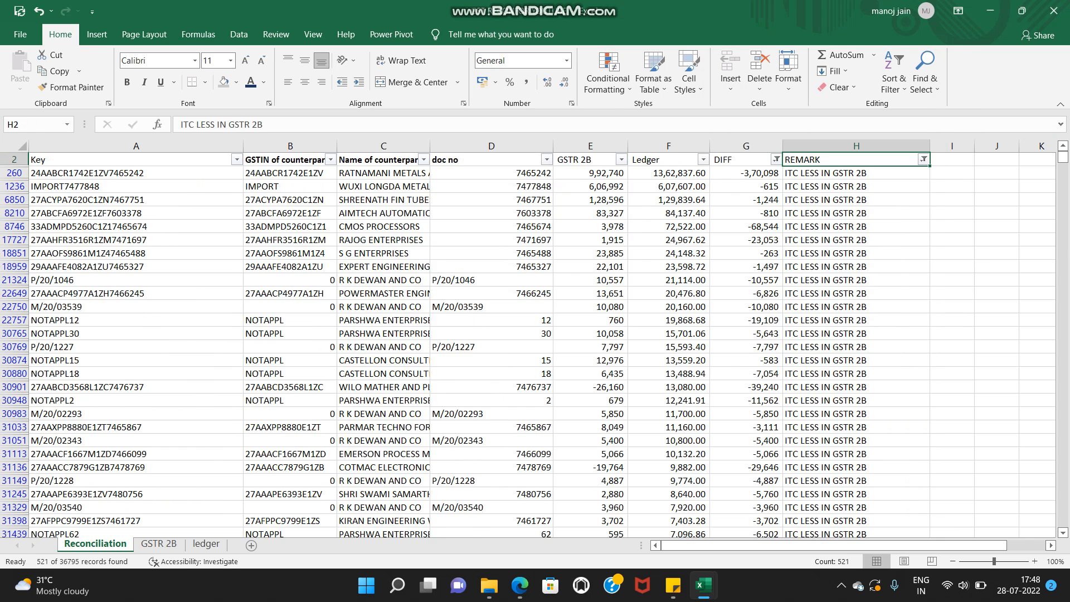
Remove the less-than-0 filter from the DIFF column by selecting all its values again.
{"action": "key", "text": "Up"}
{"action": "key", "text": "Left"}
{"action": "key", "text": "Down"}
{"action": "key", "text": "alt+Down"}
{"action": "key", "text": "Down"}
{"action": "key", "text": "Down"}
{"action": "key", "text": "Down"}
{"action": "key", "text": "Down"}
{"action": "key", "text": "Down"}
{"action": "key", "text": "Down"}
{"action": "key", "text": "Down"}
{"action": "key", "text": "Down"}
{"action": "key", "text": "space"}
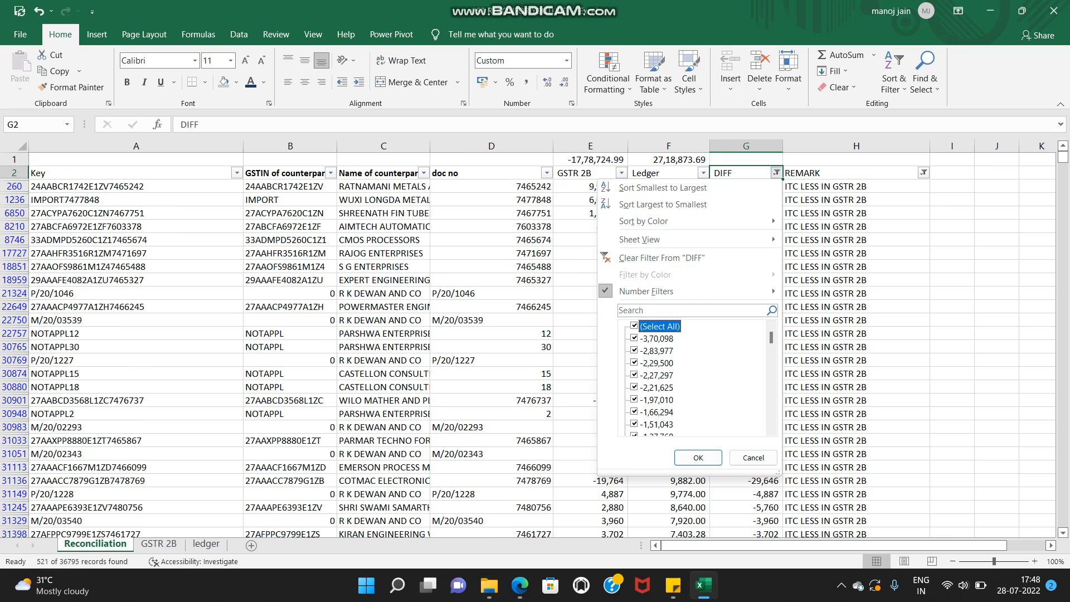
{"action": "key", "text": "Return"}
Check the remarks listed in the REMARK column's filter without changing the selection.
{"action": "key", "text": "Right"}
{"action": "key", "text": "alt+Down"}
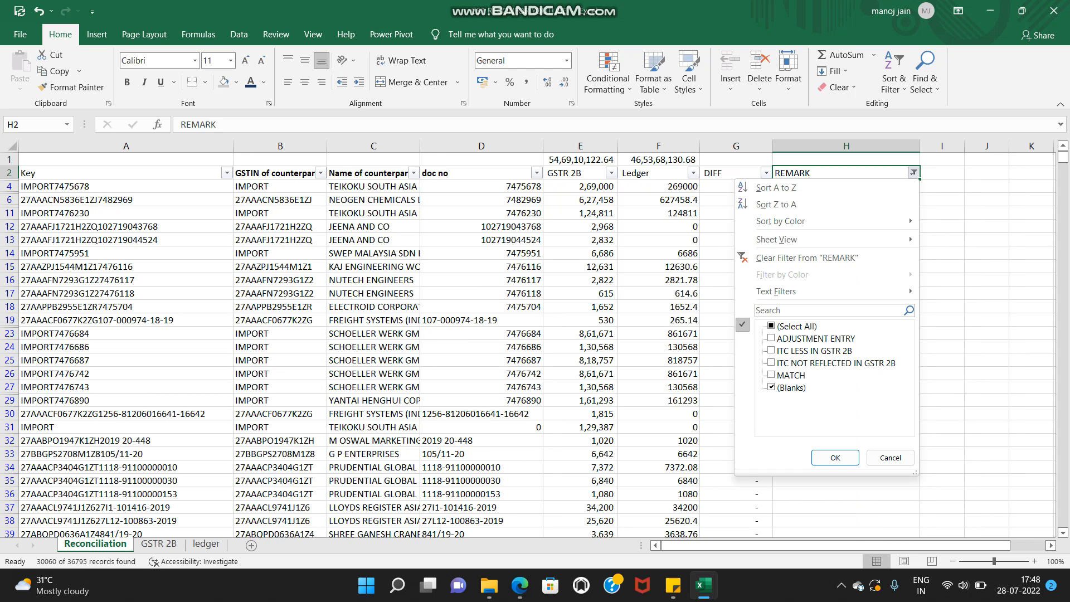
{"action": "key", "text": "Escape"}
{"action": "key", "text": "Left"}
Filter the DIFF column to show only the rows with the value "-".
{"action": "key", "text": "alt+Down"}
{"action": "key", "text": "Down"}
{"action": "key", "text": "Down"}
{"action": "key", "text": "Down"}
{"action": "key", "text": "Down"}
{"action": "key", "text": "Down"}
{"action": "key", "text": "Down"}
{"action": "key", "text": "Down"}
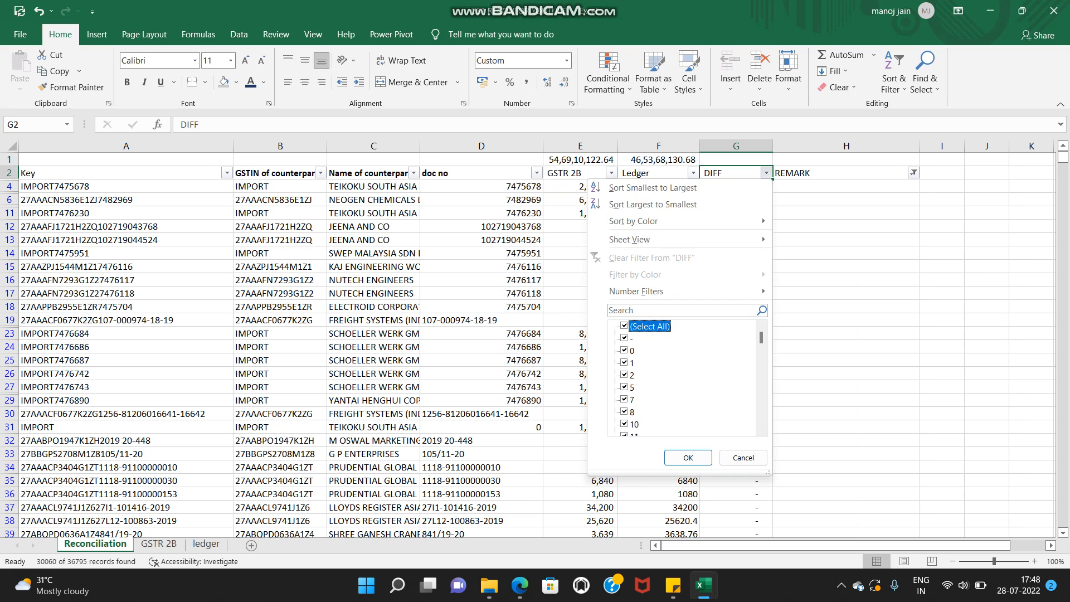
{"action": "key", "text": "space"}
{"action": "key", "text": "Down"}
{"action": "key", "text": "space"}
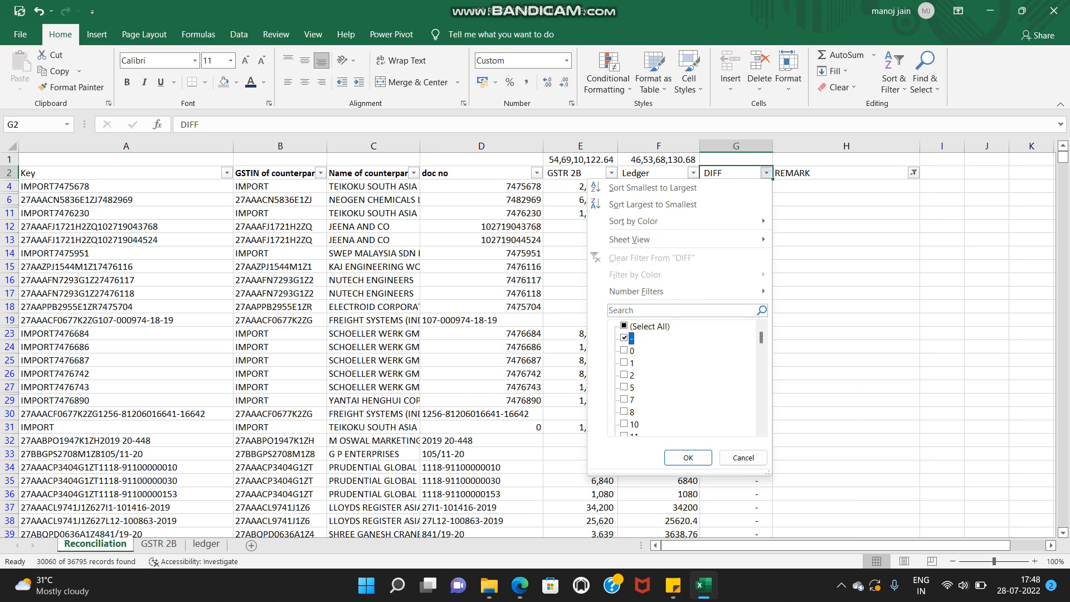
{"action": "key", "text": "Return"}
Compare the GSTR 2B and Ledger subtotals, and enter the remark MATCH for the first row with a "-" difference.
{"action": "key", "text": "Left"}
{"action": "key", "text": "Up"}
{"action": "key", "text": "Left"}
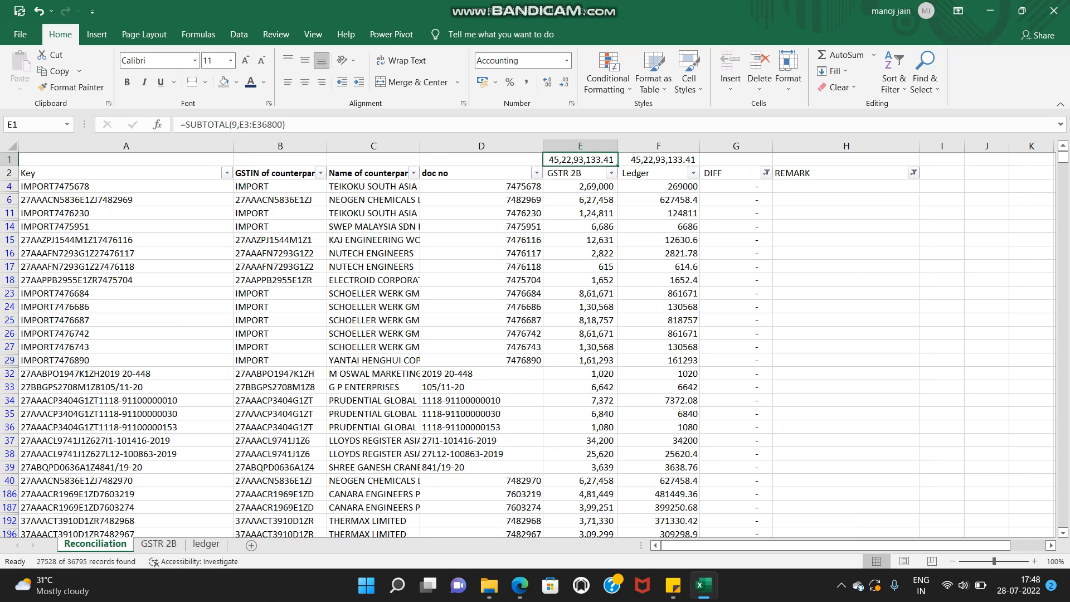
{"action": "key", "text": "Right"}
{"action": "key", "text": "Down"}
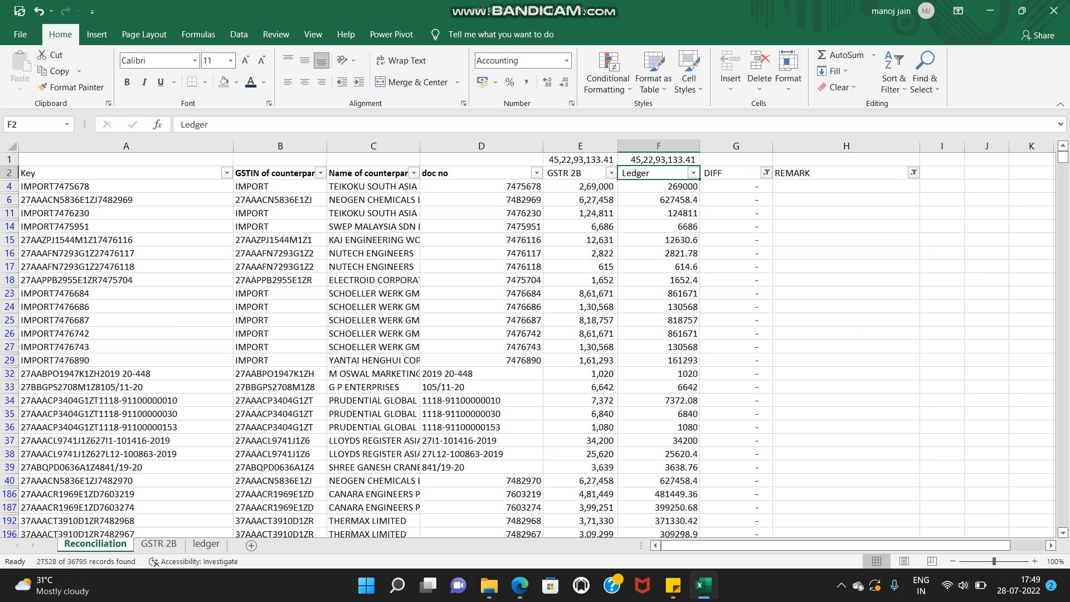
{"action": "key", "text": "Right"}
{"action": "key", "text": "Right"}
{"action": "key", "text": "Down"}
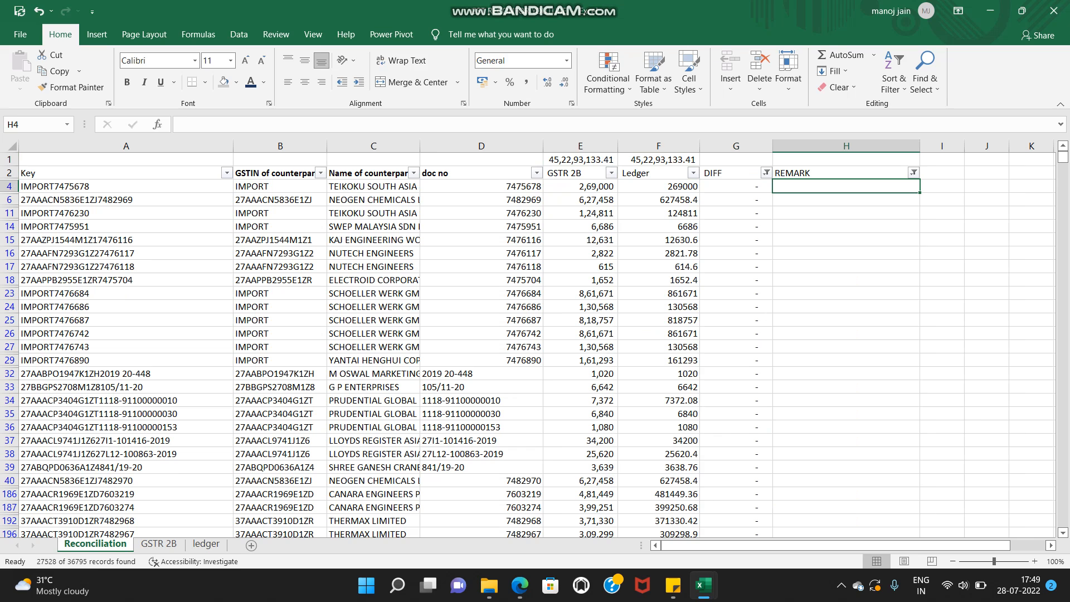
{"action": "type", "text": "MATCH"}
{"action": "key", "text": "Return"}
Enter MATCH in all visible REMARK cells down to the last row with a "-" difference.
{"action": "key", "text": "Up"}
{"action": "key", "text": "Left"}
{"action": "key", "text": "ctrl+Down"}
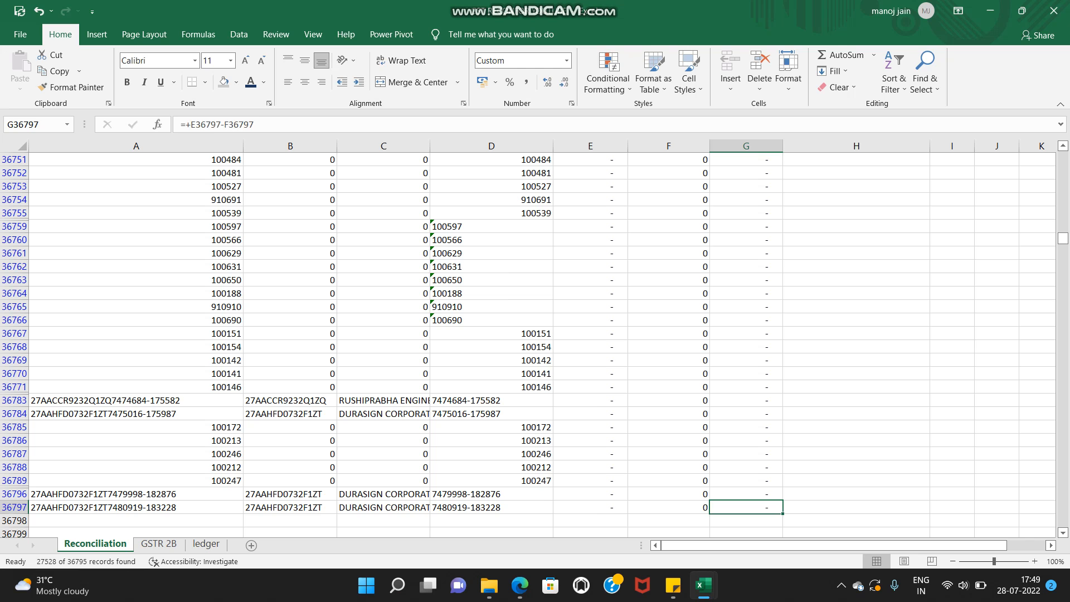
{"action": "key", "text": "Right"}
{"action": "key", "text": "ctrl+shift+Up"}
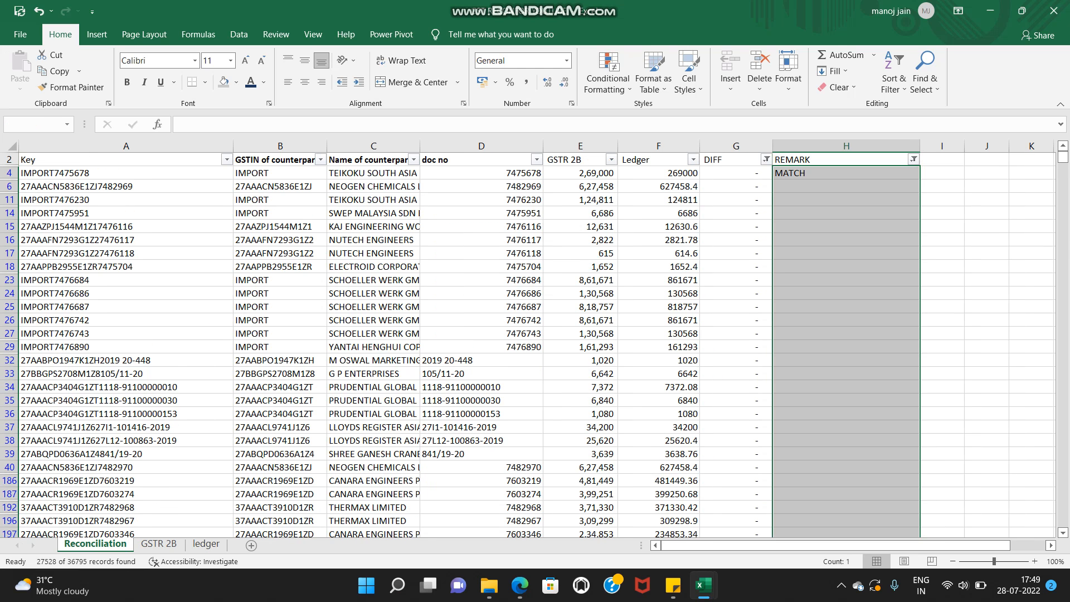
{"action": "key", "text": "ctrl+g"}
{"action": "key", "text": "alt+s"}
{"action": "key", "text": "y"}
{"action": "key", "text": "Return"}
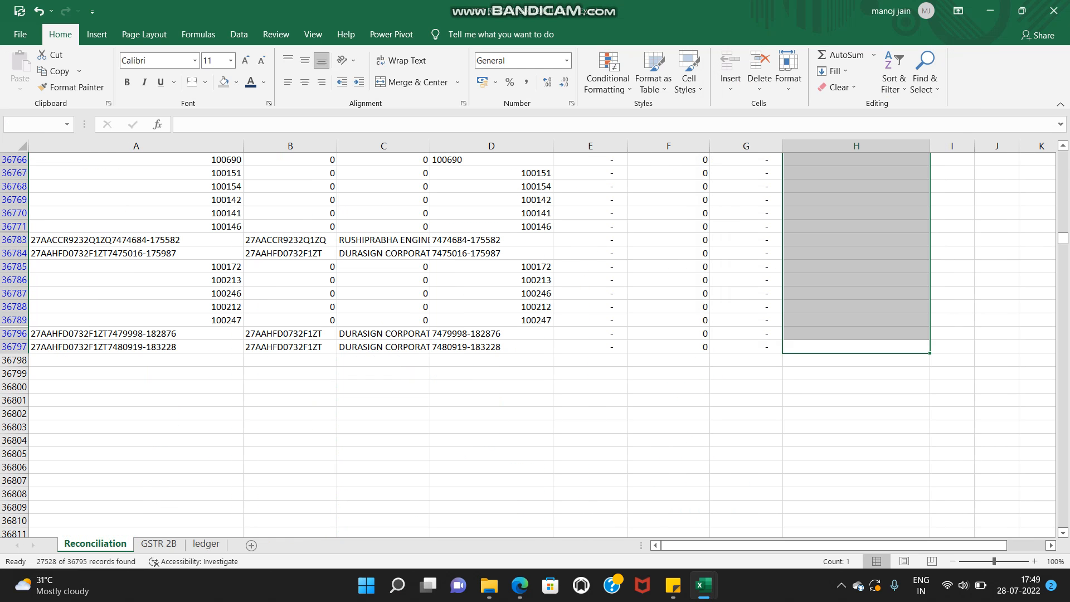
{"action": "type", "text": "MATCH"}
{"action": "key", "text": "ctrl+Return"}
Select all values in the DIFF column's filter again to bring back the other rows without a remark.
{"action": "key", "text": "ctrl+Up"}
{"action": "key", "text": "Up"}
{"action": "key", "text": "Left"}
{"action": "key", "text": "Down"}
{"action": "key", "text": "alt+Down"}
{"action": "key", "text": "Down"}
{"action": "key", "text": "Down"}
{"action": "key", "text": "Down"}
{"action": "key", "text": "Down"}
{"action": "key", "text": "Down"}
{"action": "key", "text": "Down"}
{"action": "key", "text": "Down"}
{"action": "key", "text": "Down"}
{"action": "key", "text": "space"}
{"action": "key", "text": "Return"}
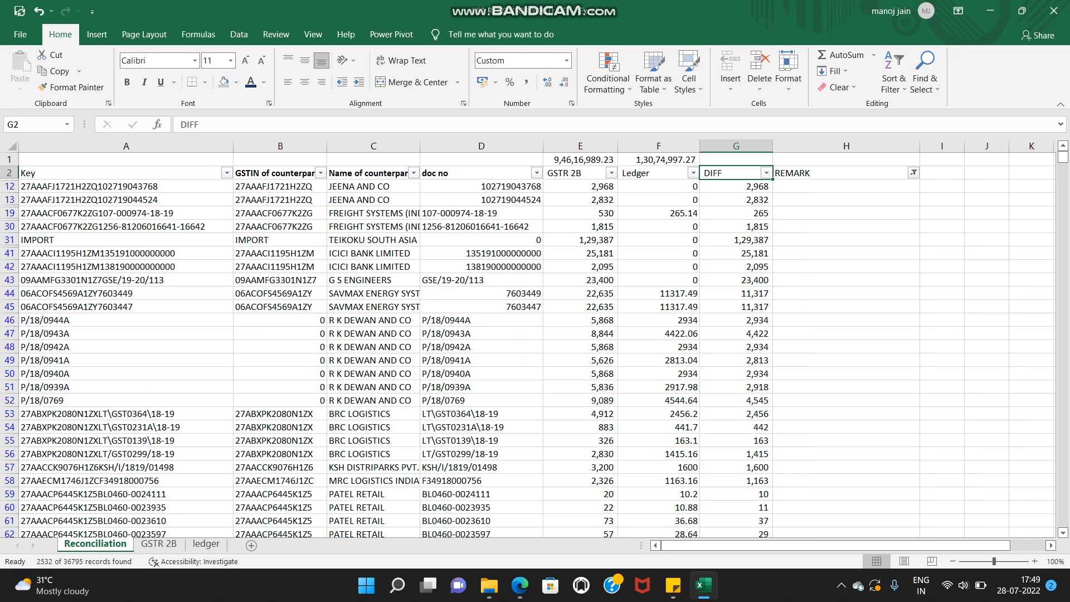
Open the REMARK column's filter list for a brief check and leave its selection as it is.
{"action": "key", "text": "Right"}
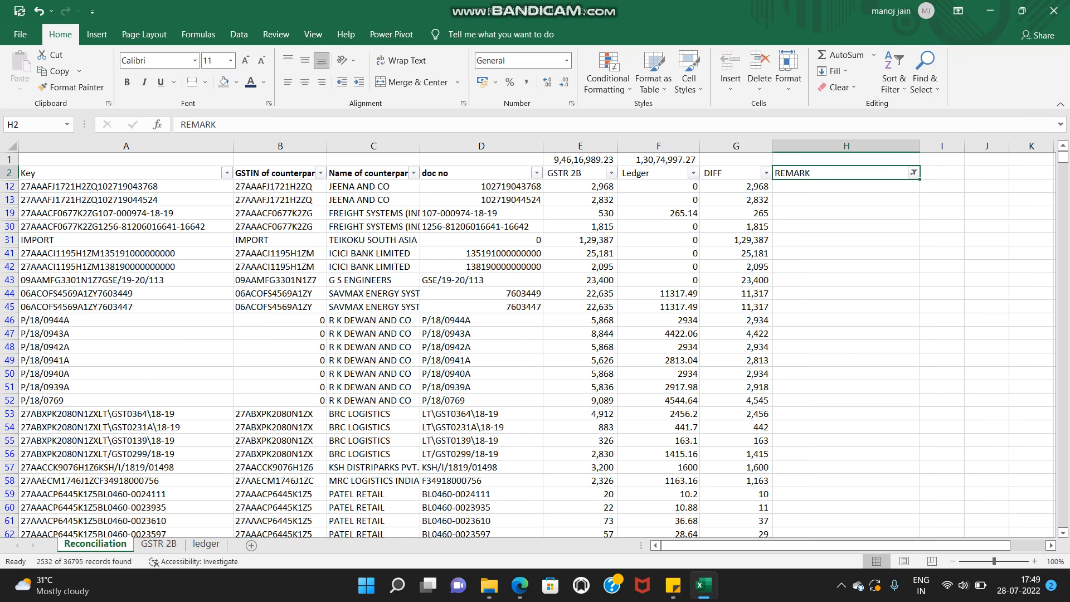
{"action": "key", "text": "alt+Down"}
{"action": "key", "text": "Escape"}
{"action": "key", "text": "Left"}
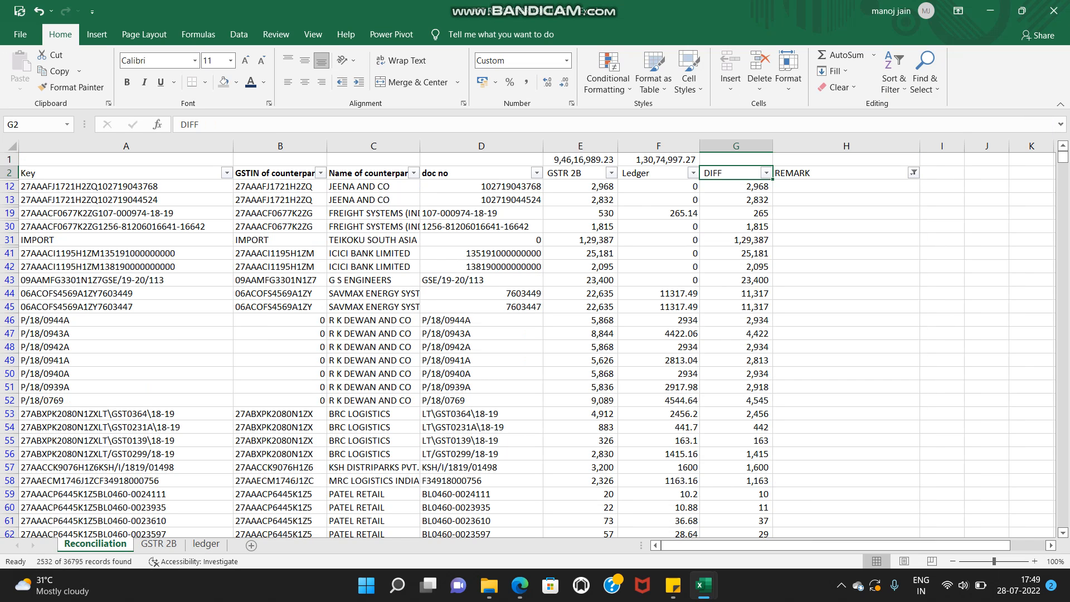
Apply a custom filter to the DIFF column for values that equal 0 and are less than 5.
{"action": "key", "text": "alt+Down"}
{"action": "key", "text": "Down"}
{"action": "key", "text": "Down"}
{"action": "key", "text": "Down"}
{"action": "key", "text": "Down"}
{"action": "key", "text": "Down"}
{"action": "key", "text": "Right"}
{"action": "key", "text": "Up"}
{"action": "key", "text": "Return"}
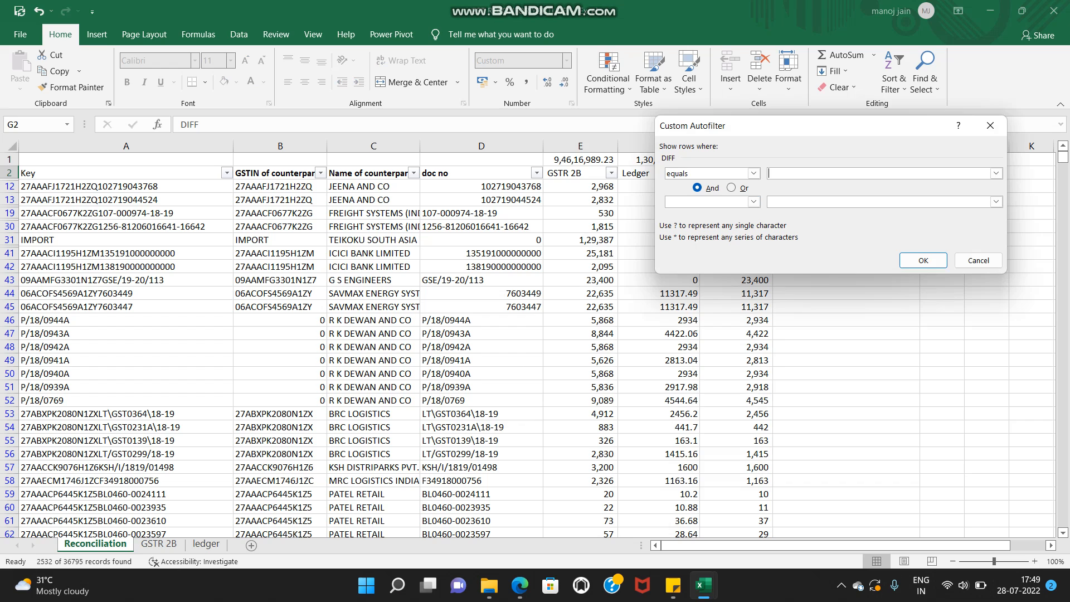
{"action": "type", "text": "0"}
{"action": "key", "text": "Tab"}
{"action": "key", "text": "Tab"}
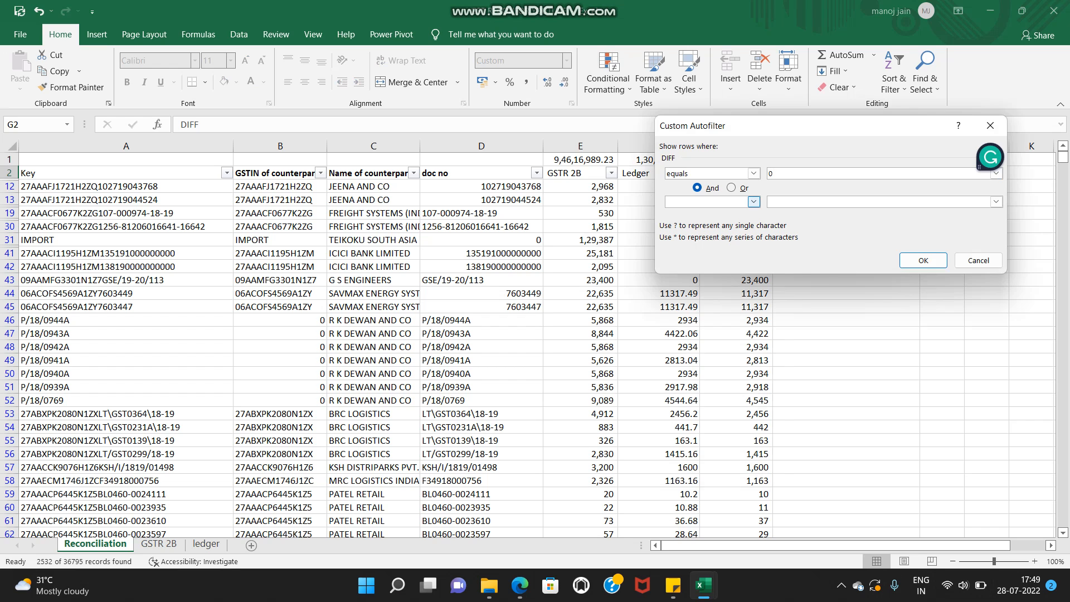
{"action": "key", "text": "alt+Down"}
{"action": "key", "text": "Down"}
{"action": "key", "text": "Down"}
{"action": "key", "text": "Down"}
{"action": "key", "text": "Down"}
{"action": "key", "text": "Down"}
{"action": "key", "text": "Return"}
{"action": "key", "text": "Tab"}
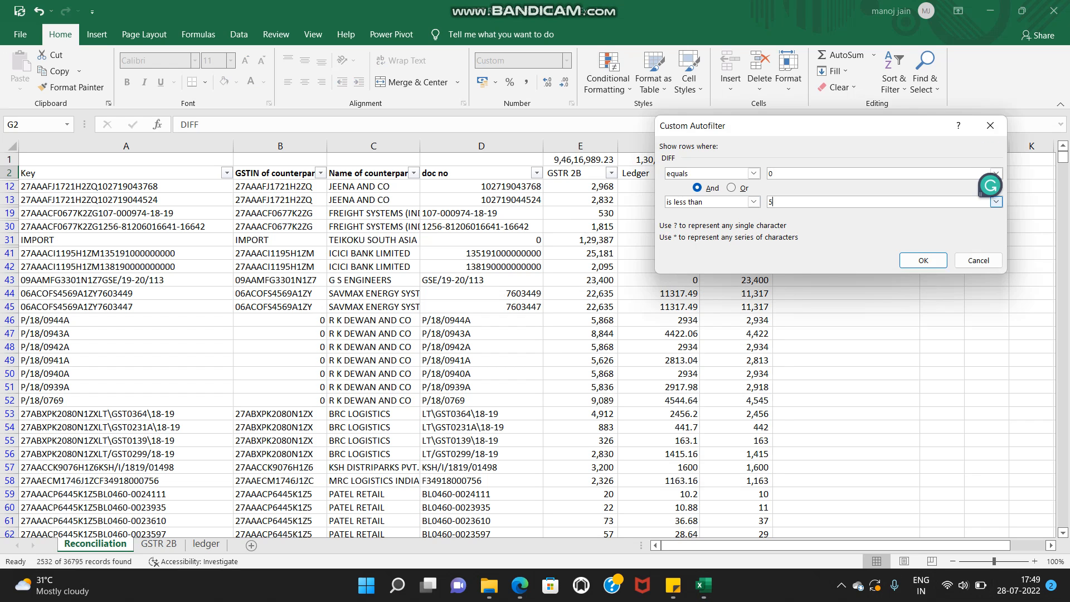
{"action": "key", "text": "Return"}
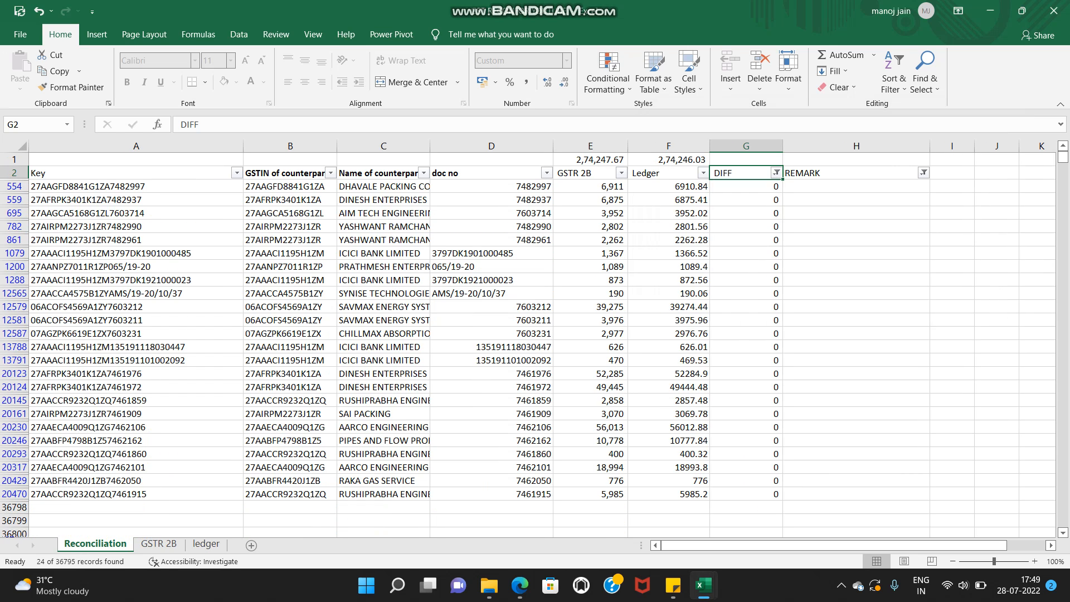
Check the GSTR 2B and Ledger subtotals, and enter the remark MATCH for the first row with a 0 difference.
{"action": "left_click", "coordinate": [590, 159]}
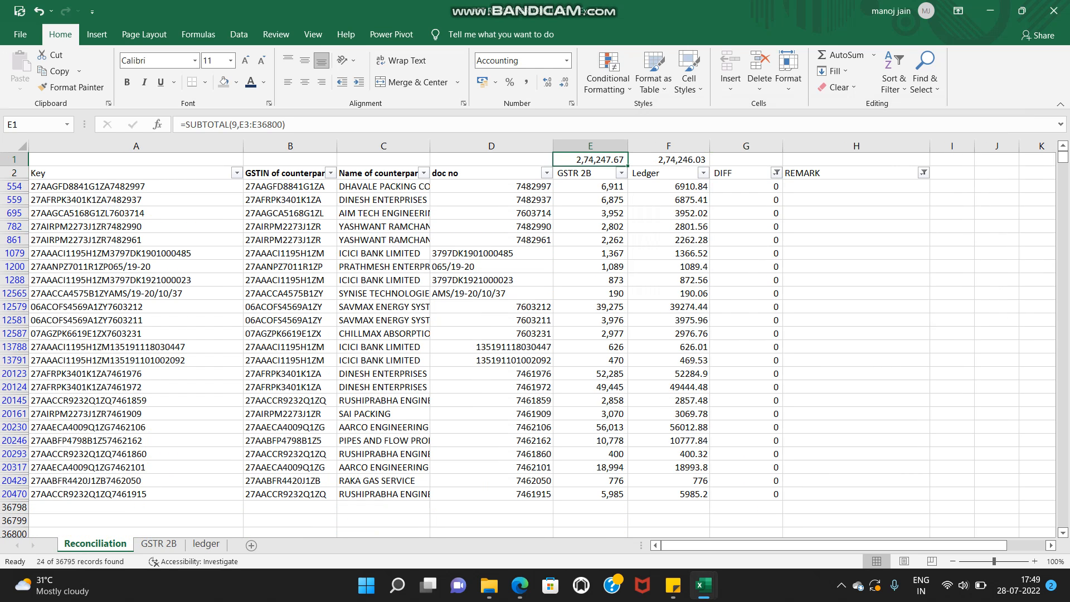
{"action": "key", "text": "Right"}
{"action": "left_click", "coordinate": [856, 186]}
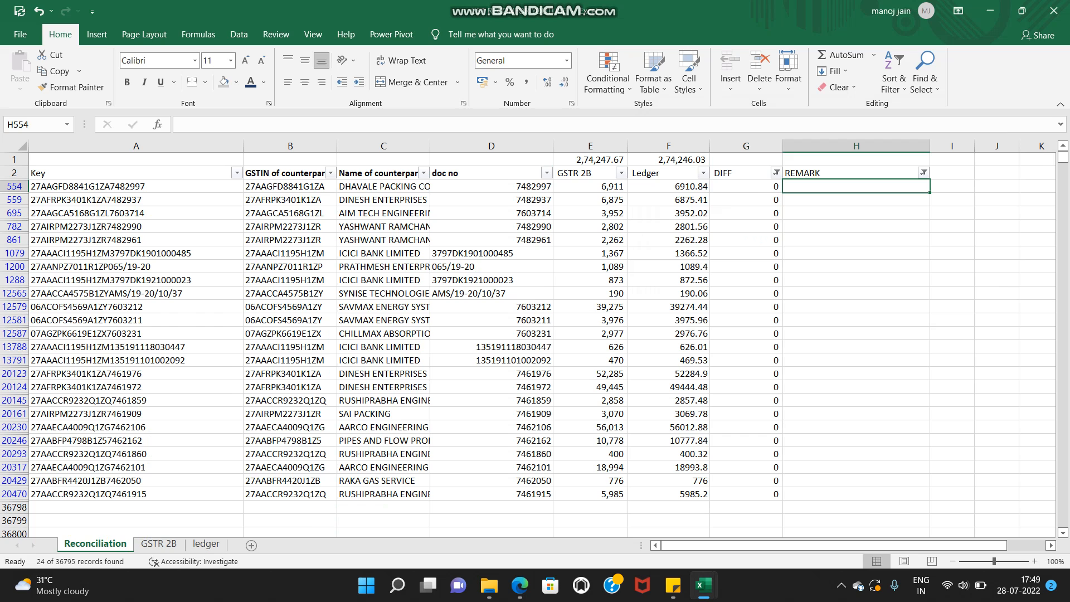
{"action": "type", "text": "MATCH"}
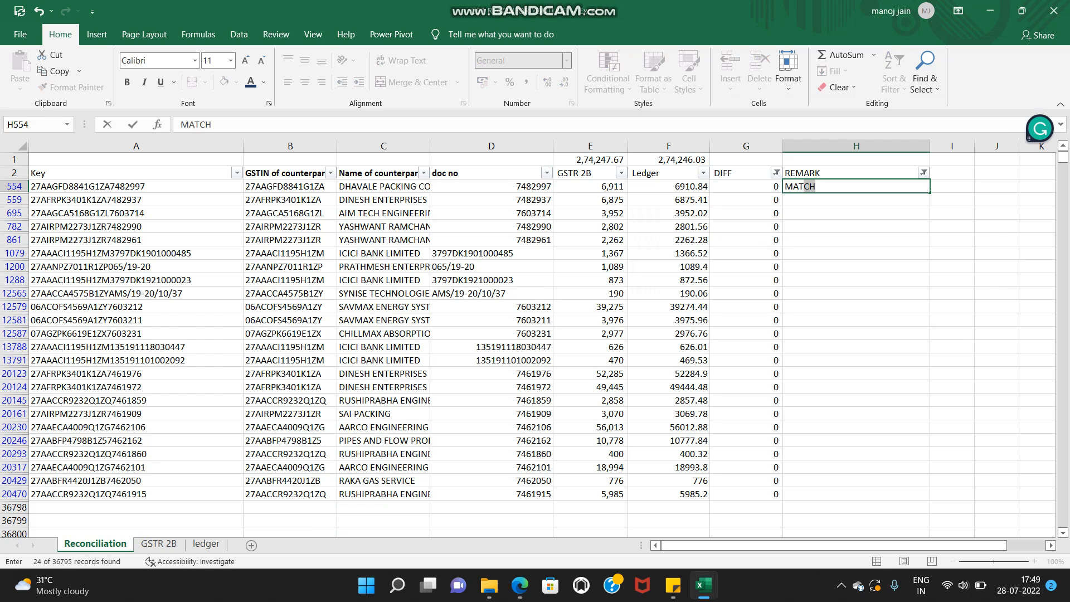
{"action": "key", "text": "Return"}
Fill the MATCH remark down the visible REMARK cells to the last row with a 0 difference.
{"action": "key", "text": "Up"}
{"action": "key", "text": "shift+Down"}
{"action": "key", "text": "shift+Down"}
{"action": "key", "text": "shift+Down"}
{"action": "key", "text": "shift+Down"}
{"action": "key", "text": "shift+Down"}
{"action": "key", "text": "shift+Down"}
{"action": "key", "text": "shift+Down"}
{"action": "key", "text": "shift+Down"}
{"action": "key", "text": "shift+Down"}
{"action": "key", "text": "shift+Down"}
{"action": "key", "text": "shift+Down"}
{"action": "key", "text": "shift+Down"}
{"action": "key", "text": "shift+Down"}
{"action": "key", "text": "shift+Down"}
{"action": "key", "text": "shift+Down"}
{"action": "key", "text": "shift+Down"}
{"action": "key", "text": "shift+Down"}
{"action": "key", "text": "shift+Down"}
{"action": "key", "text": "shift+Down"}
{"action": "key", "text": "shift+Down"}
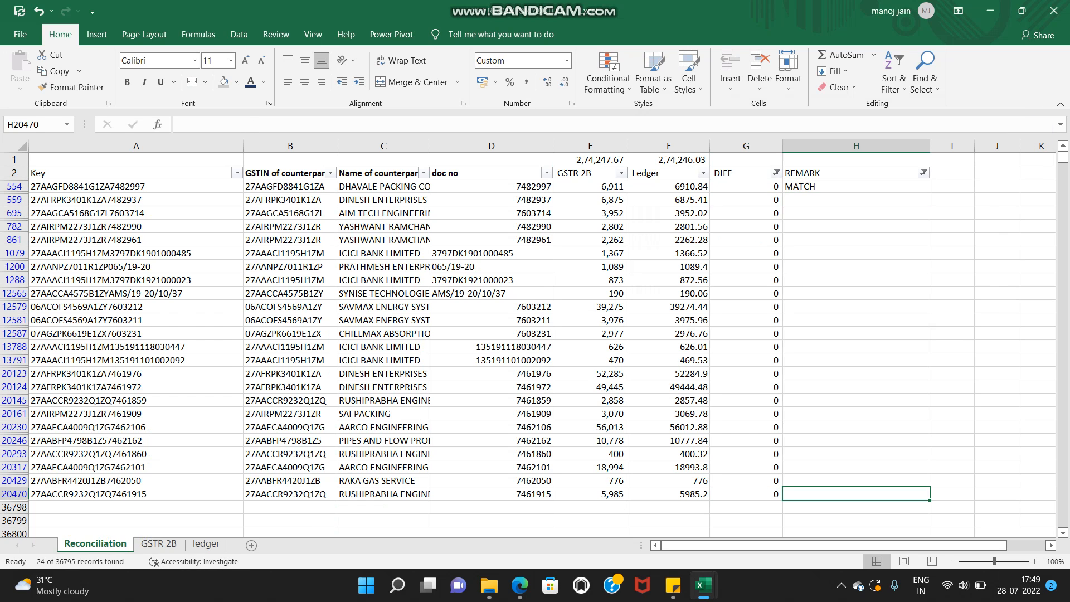
{"action": "key", "text": "F5"}
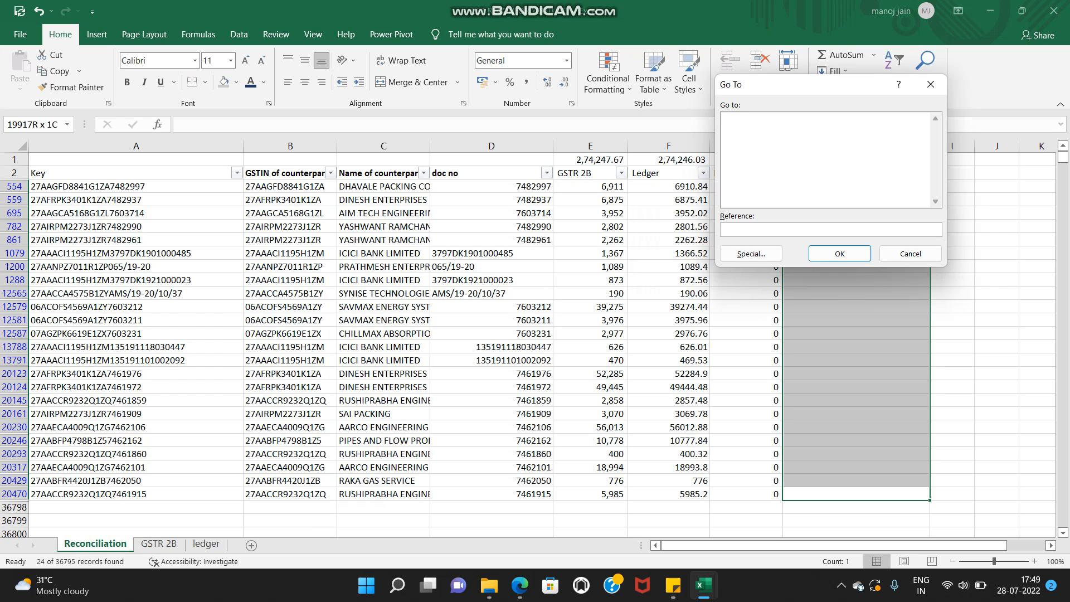
{"action": "key", "text": "alt+s"}
{"action": "key", "text": "Return"}
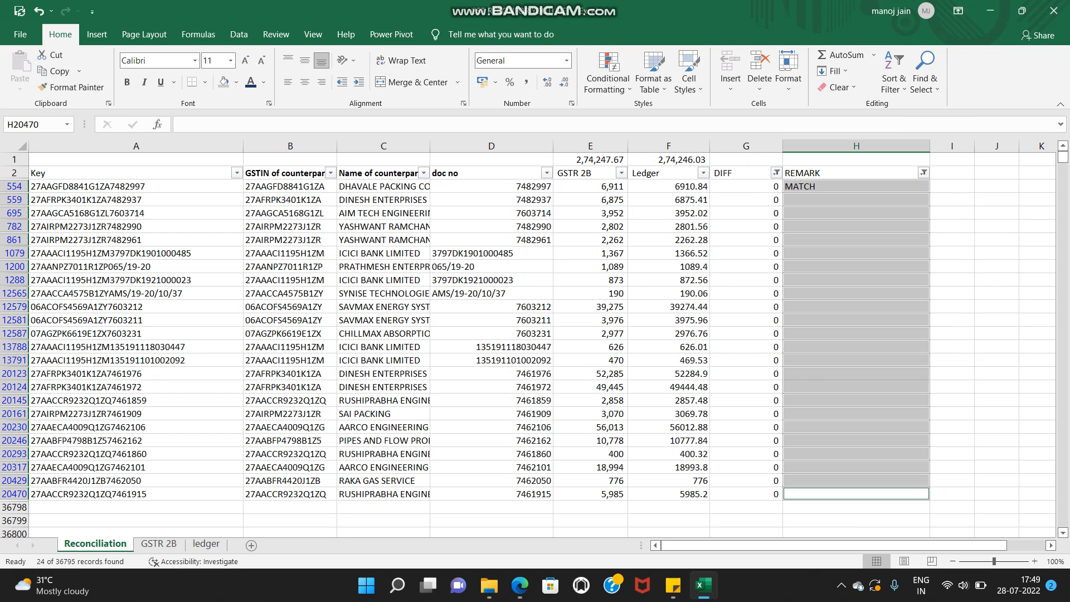
{"action": "key", "text": "ctrl+d"}
Remove the custom filter from the DIFF column by selecting all its values, and reopen its filter list.
{"action": "left_click", "coordinate": [776, 173]}
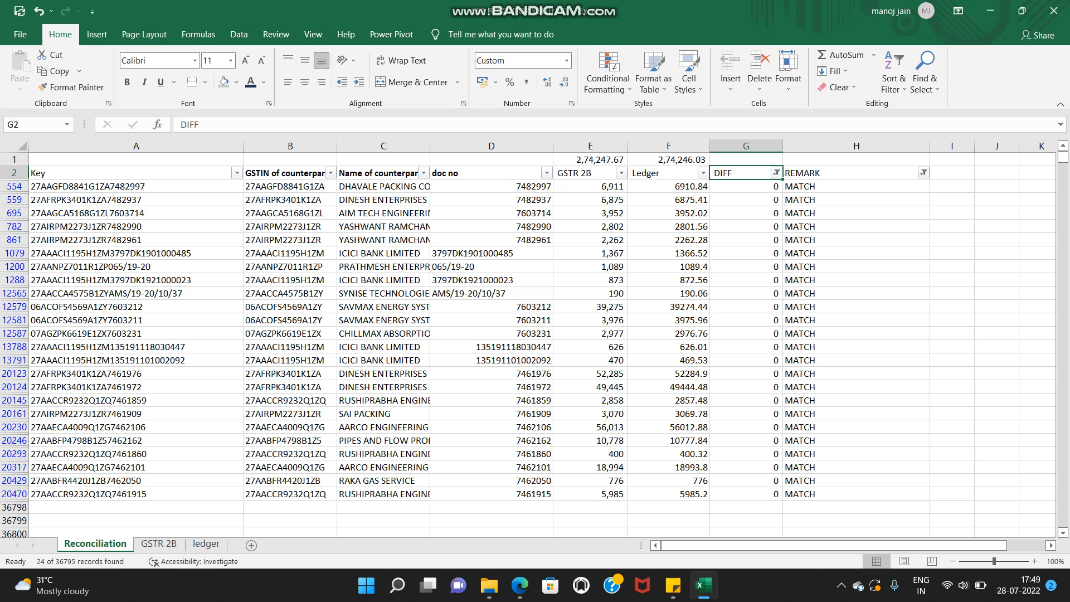
{"action": "left_click", "coordinate": [647, 326]}
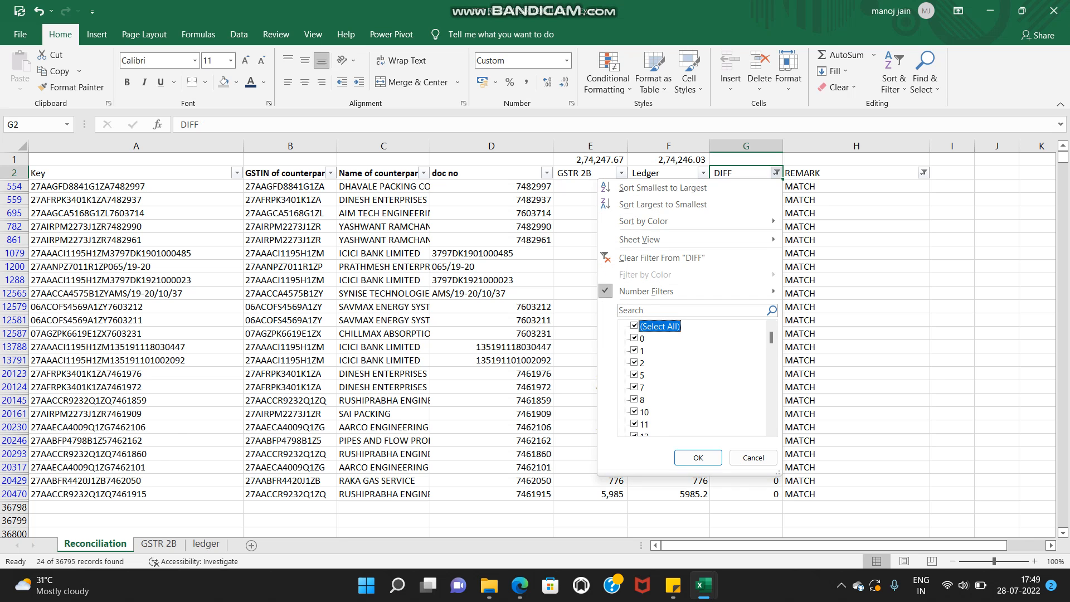
{"action": "left_click", "coordinate": [698, 457]}
{"action": "left_click", "coordinate": [767, 173]}
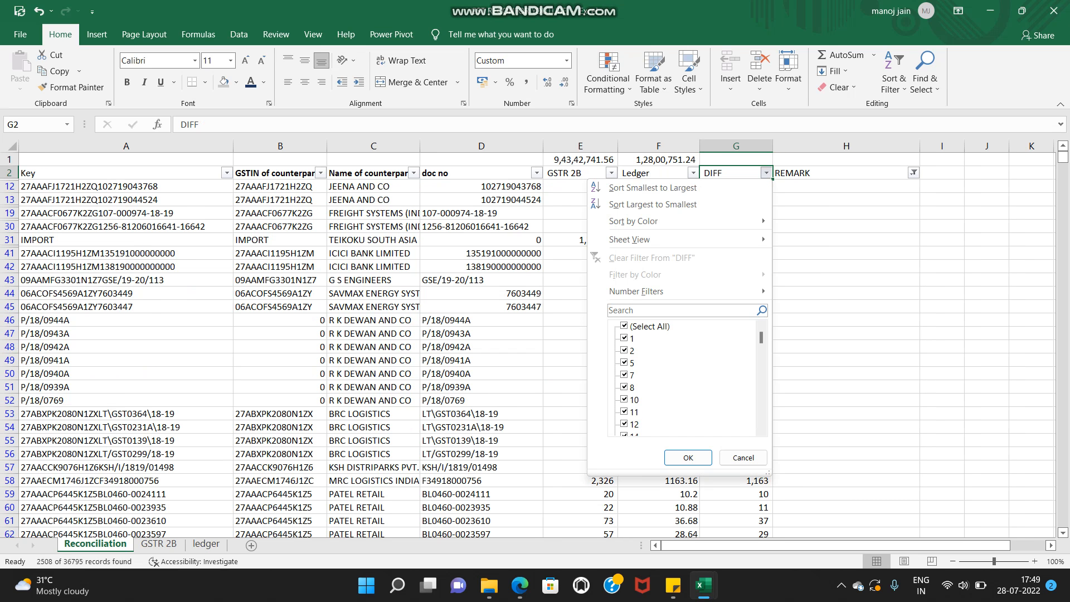
{"action": "key", "text": "Escape"}
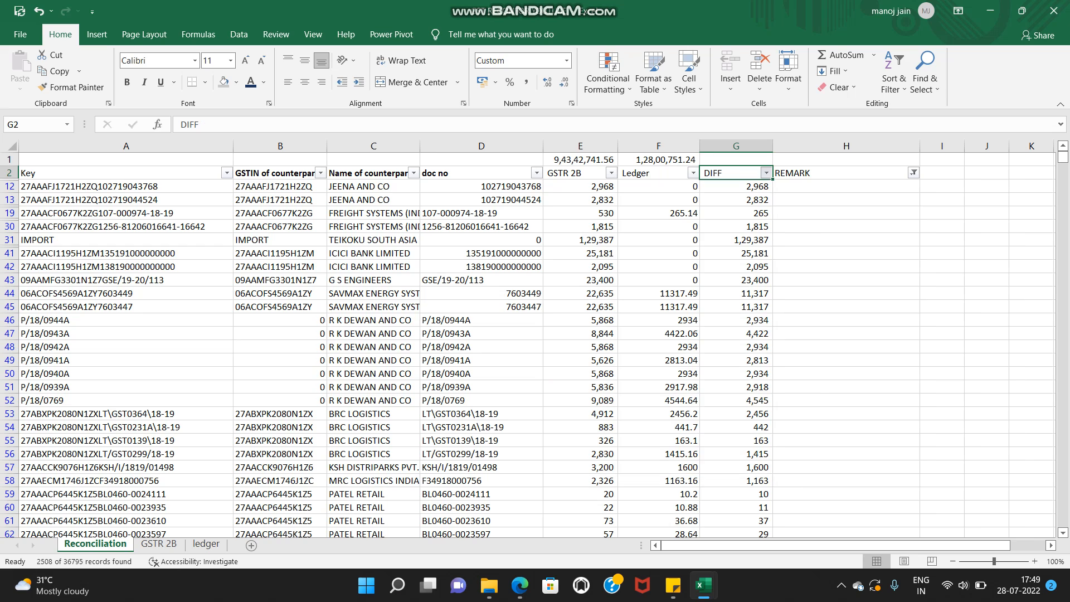
{"action": "key", "text": "Right"}
{"action": "key", "text": "alt+Down"}
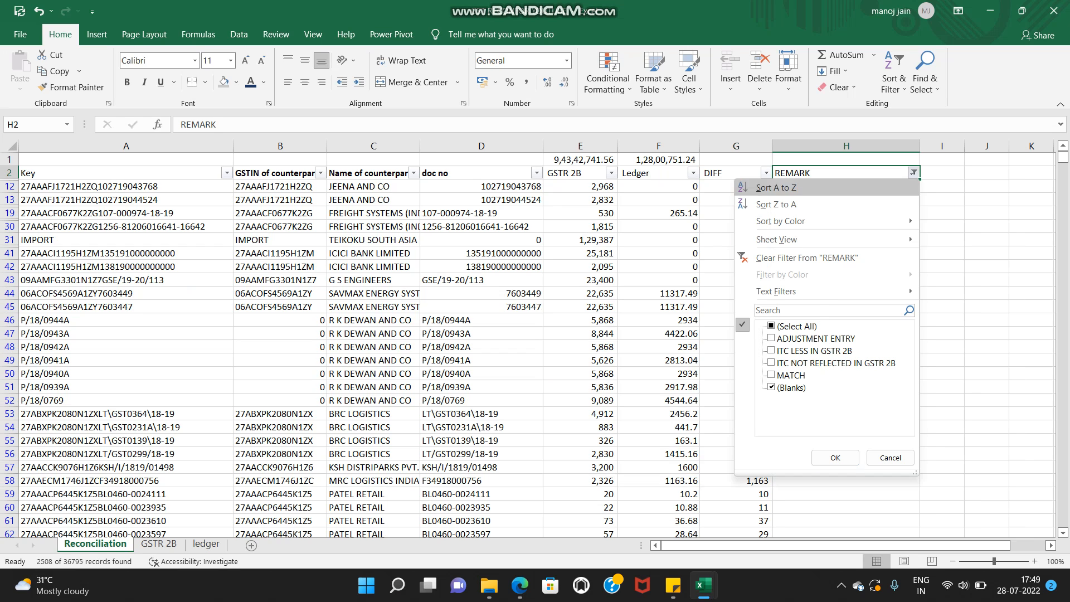
{"action": "key", "text": "Escape"}
{"action": "key", "text": "Left"}
{"action": "key", "text": "Down"}
{"action": "key", "text": "Up"}
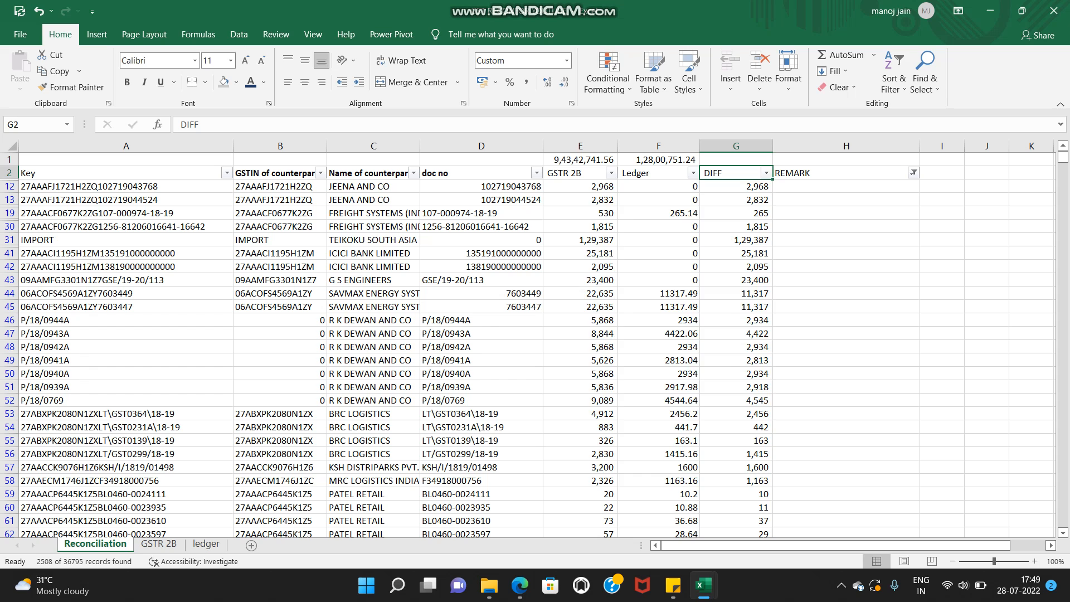
Start a custom filter on the DIFF column with the first condition set to is greater than 0.
{"action": "left_click", "coordinate": [767, 173]}
{"action": "mouse_move", "coordinate": [719, 291]}
{"action": "key", "text": "Down"}
{"action": "key", "text": "Down"}
{"action": "key", "text": "Down"}
{"action": "key", "text": "Down"}
{"action": "key", "text": "Down"}
{"action": "key", "text": "Return"}
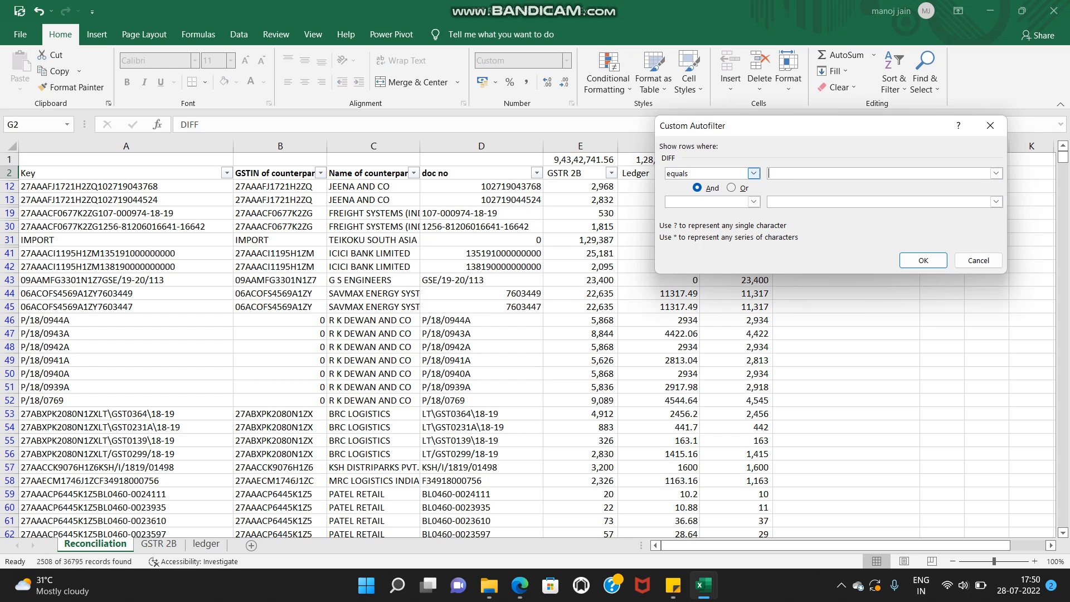
{"action": "key", "text": "alt+Down"}
{"action": "key", "text": "Down"}
{"action": "key", "text": "Down"}
{"action": "key", "text": "Return"}
{"action": "left_click", "coordinate": [836, 173]}
{"action": "type", "text": "0"}
{"action": "key", "text": "Tab"}
{"action": "key", "text": "Tab"}
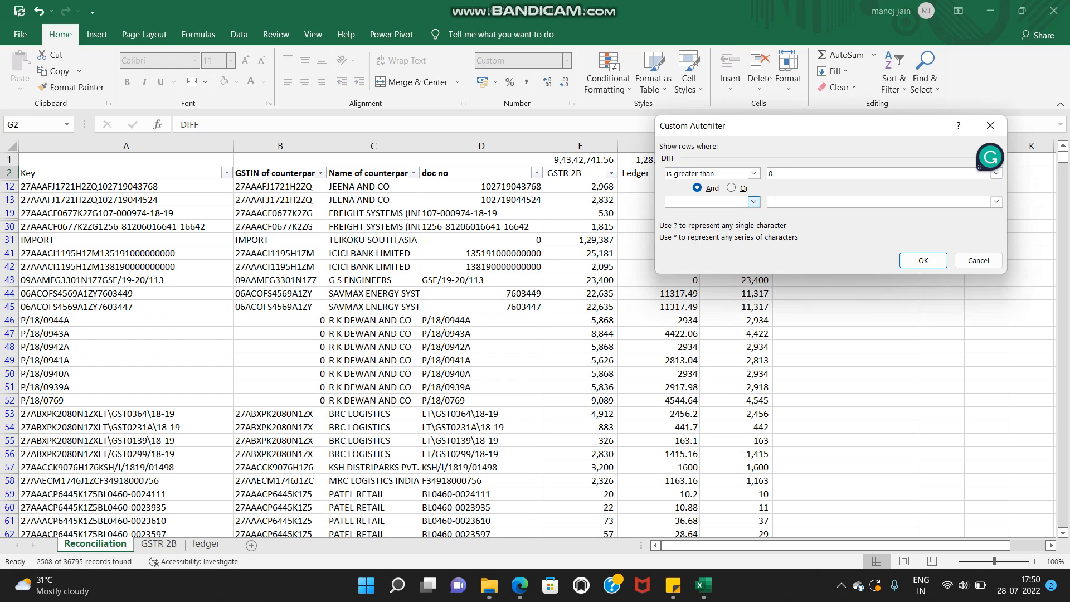
Add an is less than condition with an upper limit as the second criterion and apply the DIFF filter.
{"action": "key", "text": "alt+Down"}
{"action": "key", "text": "Down"}
{"action": "key", "text": "Down"}
{"action": "key", "text": "Down"}
{"action": "key", "text": "Down"}
{"action": "key", "text": "Down"}
{"action": "key", "text": "Return"}
{"action": "key", "text": "Tab"}
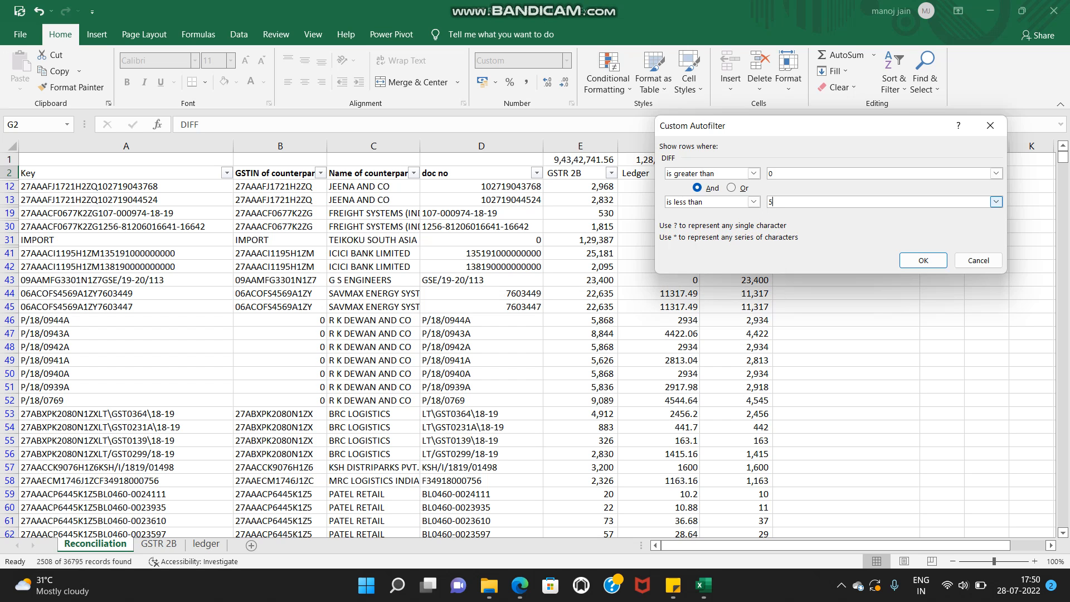
{"action": "key", "text": "Return"}
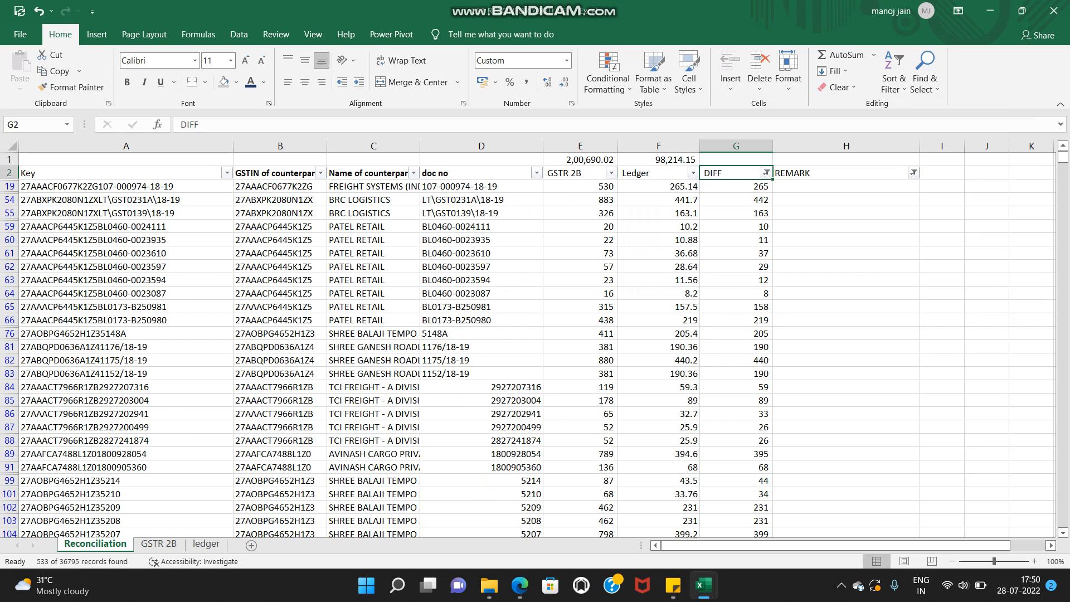
Check the GSTR 2B and Ledger subtotals for the rows filtered by DIFF.
{"action": "left_click", "coordinate": [847, 187]}
{"action": "left_click", "coordinate": [580, 160]}
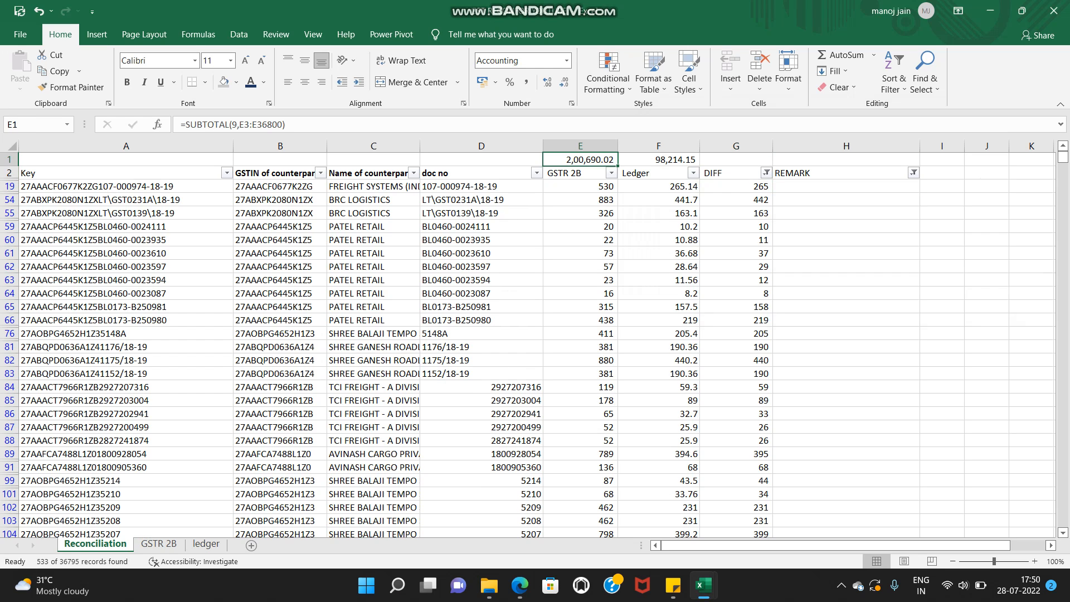
{"action": "left_click", "coordinate": [658, 160]}
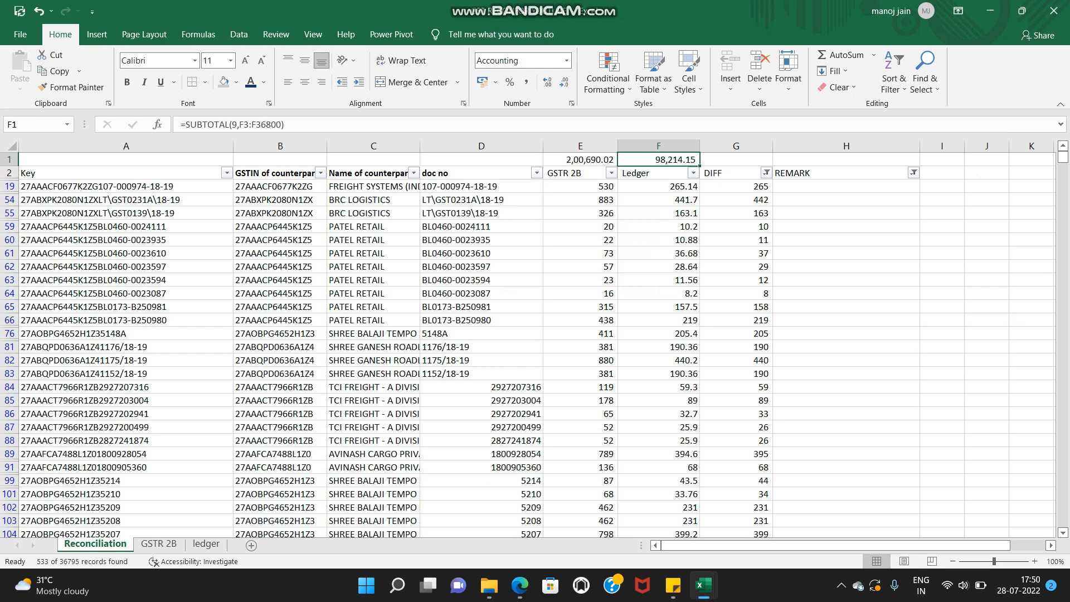
Remove the custom filter from the DIFF column by selecting all its values.
{"action": "left_click", "coordinate": [733, 173]}
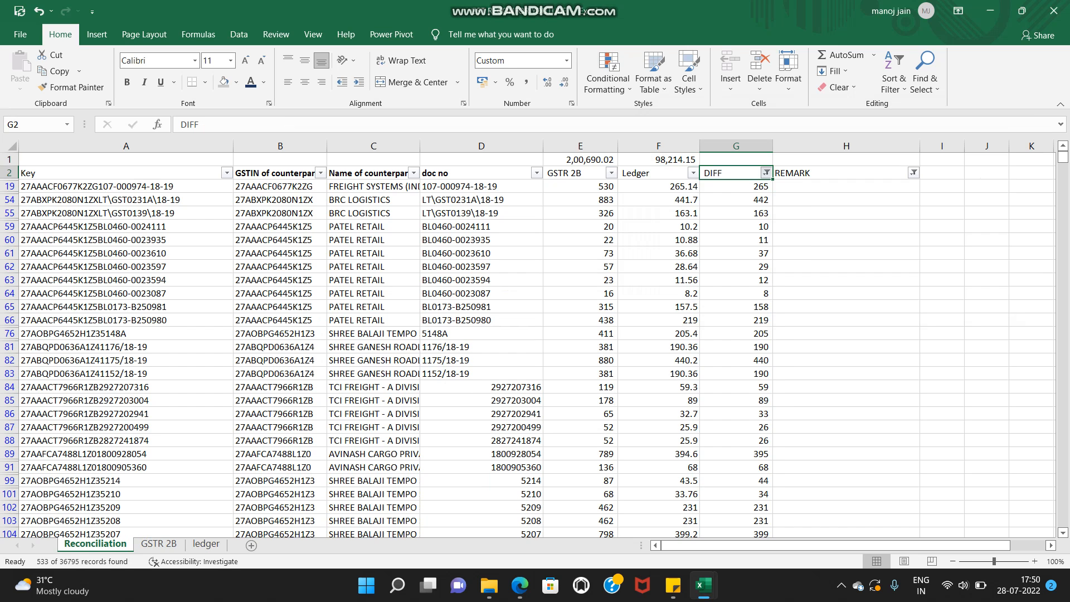
{"action": "left_click", "coordinate": [766, 173]}
{"action": "left_click", "coordinate": [641, 326]}
{"action": "left_click", "coordinate": [686, 457]}
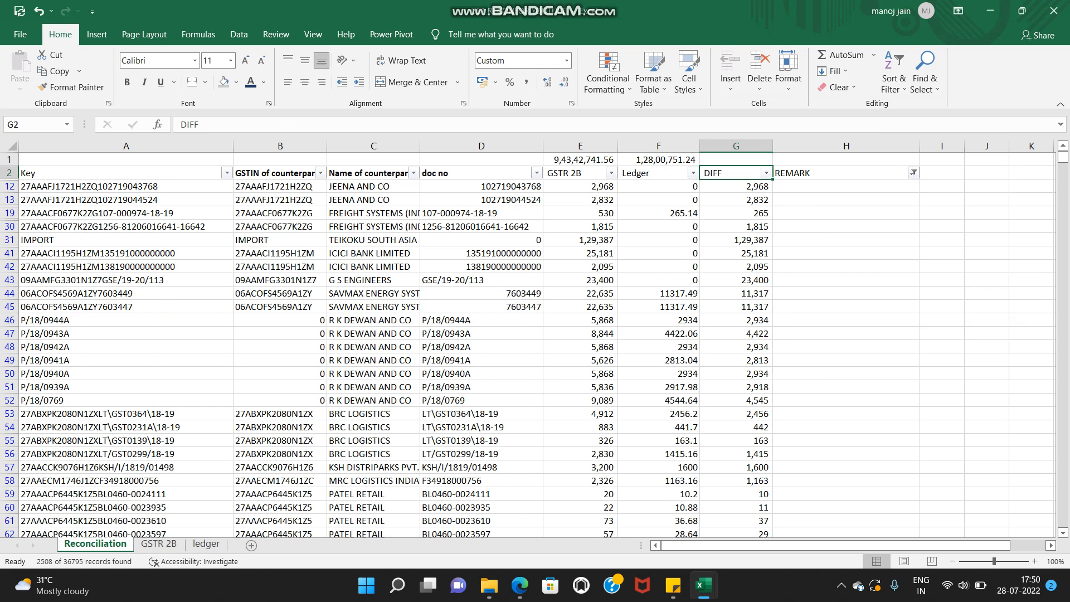
Filter the Ledger column to show only the value 0, and select the GSTR 2B column to review its amounts.
{"action": "left_click", "coordinate": [694, 173]}
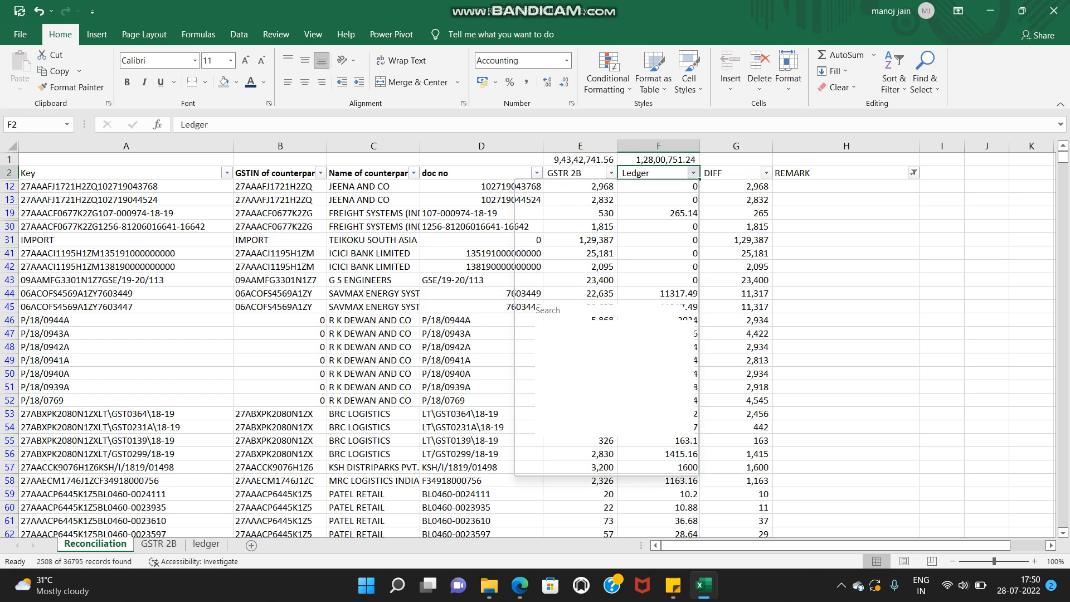
{"action": "left_click", "coordinate": [574, 326]}
{"action": "left_click", "coordinate": [552, 338]}
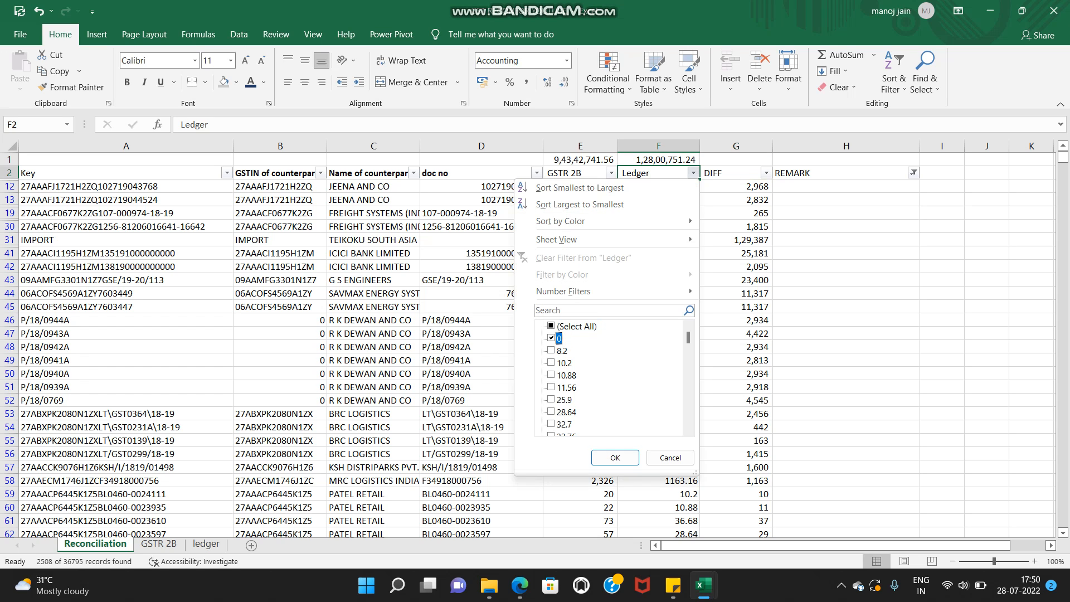
{"action": "left_click", "coordinate": [615, 458]}
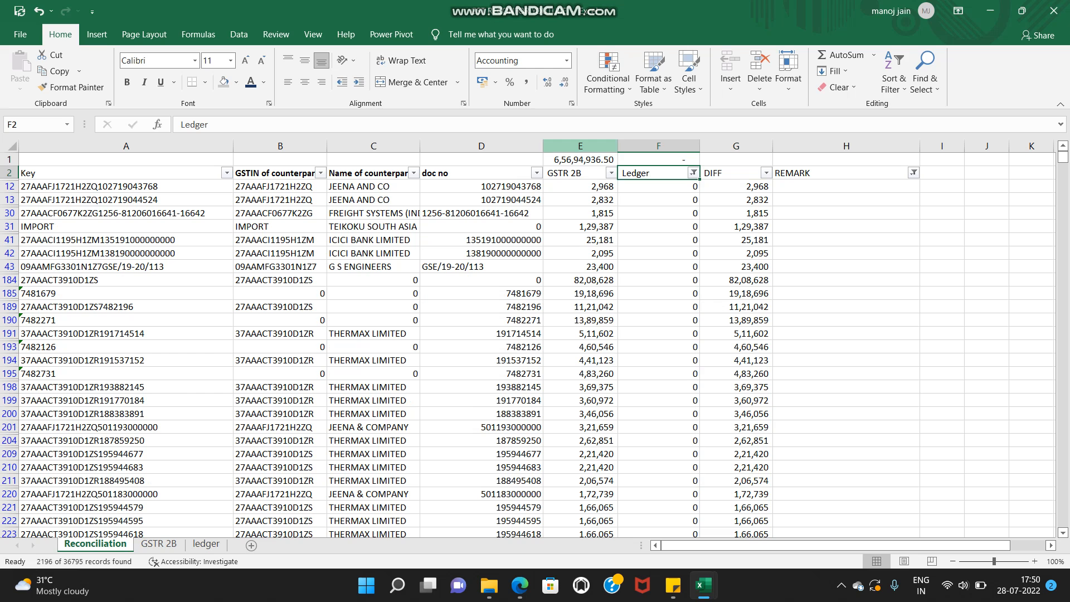
{"action": "left_click", "coordinate": [581, 146]}
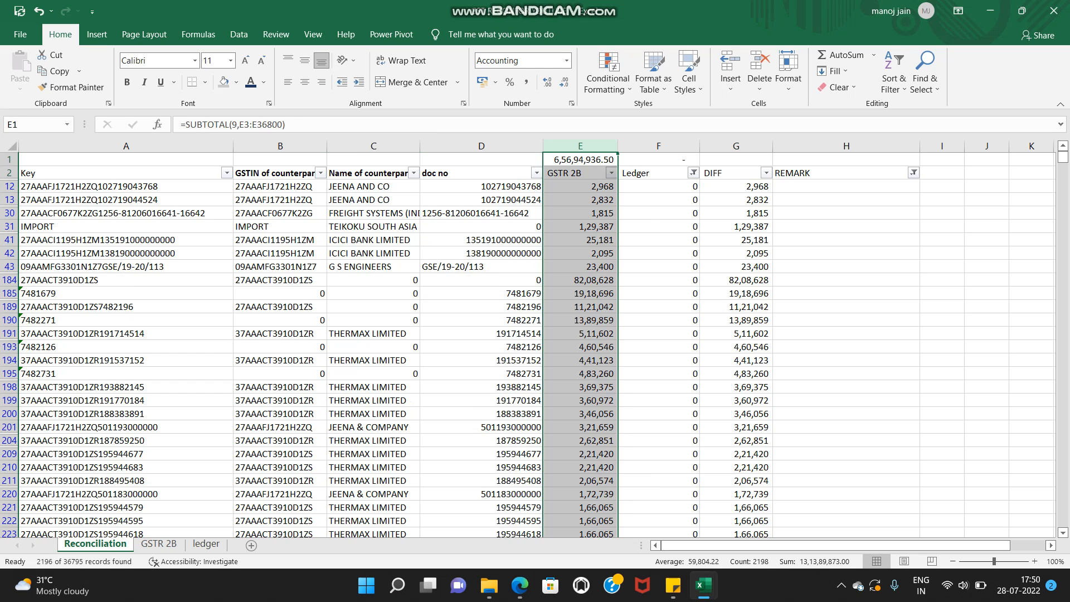
Enter the remark NOT IN GL for the first row with a 0 Ledger amount.
{"action": "left_click", "coordinate": [846, 187]}
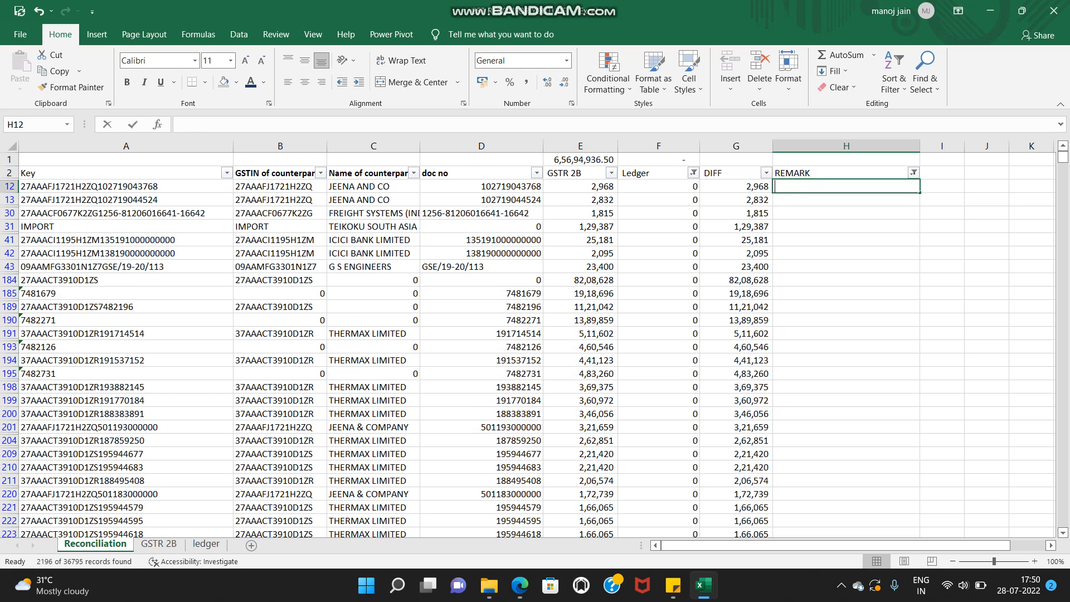
{"action": "type", "text": "NOT IN GL"}
{"action": "key", "text": "Return"}
{"action": "key", "text": "Up"}
{"action": "key", "text": "Left"}
{"action": "key", "text": "Right"}
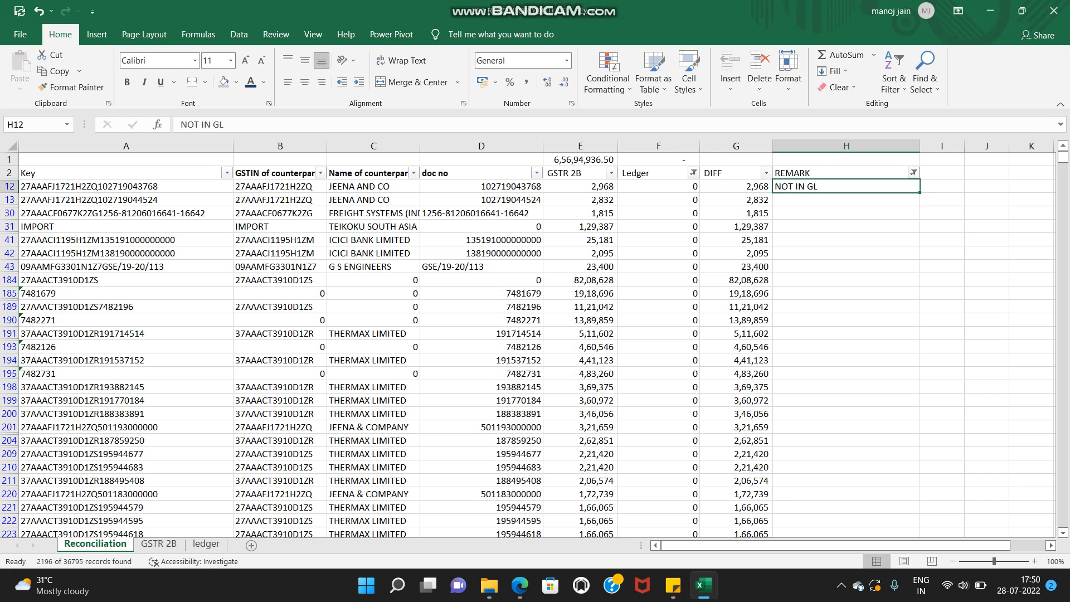
Extend the first row's remark to read IN GSTR 2B BUT NOT IN GL.
{"action": "key", "text": "F2"}
{"action": "key", "text": "Home"}
{"action": "type", "text": "IN "}
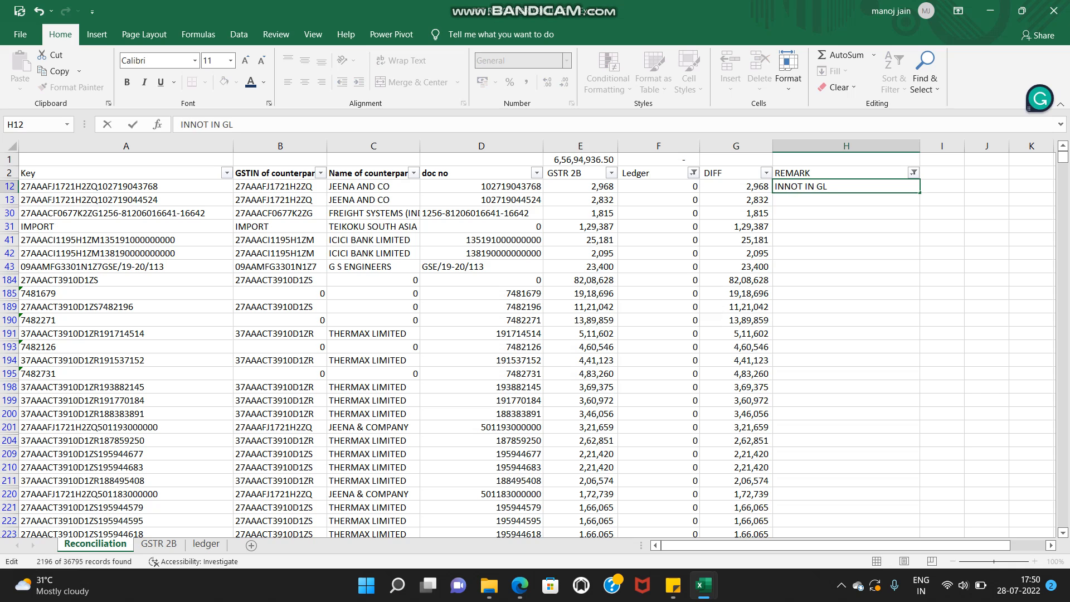
{"action": "type", "text": "GSTR 2"}
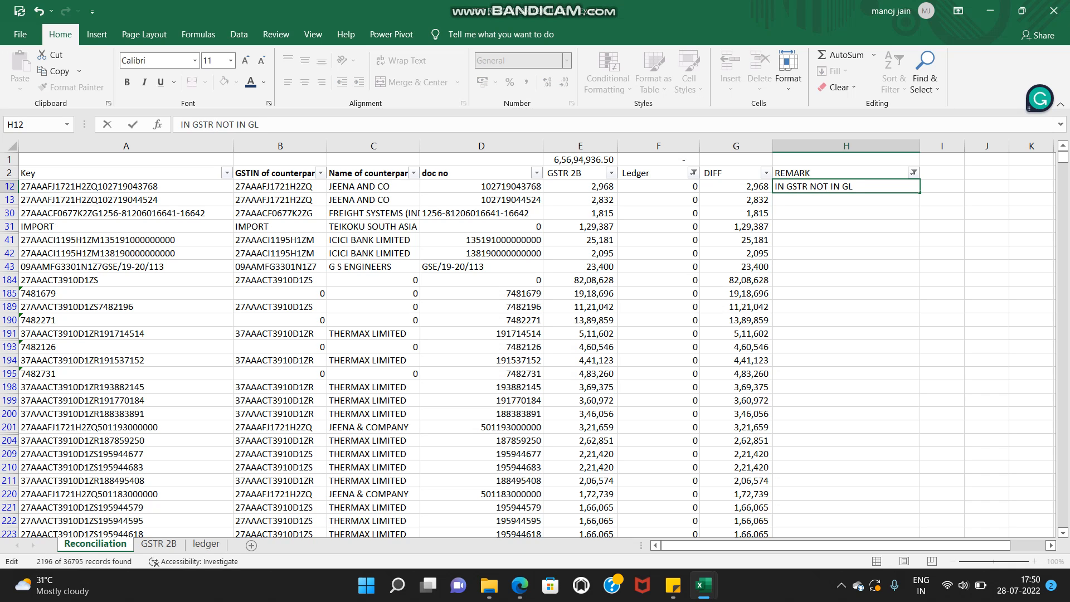
{"action": "type", "text": "B BUT"}
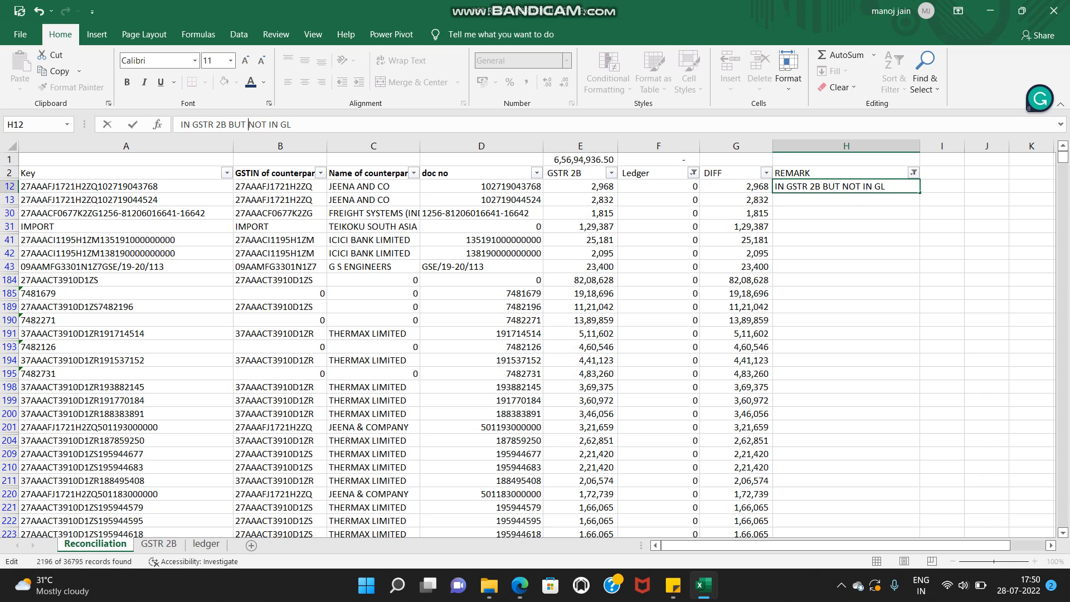
{"action": "key", "text": "Return"}
Fill the IN GSTR 2B BUT NOT IN GL remark down only the visible REMARK cells to the last filtered row.
{"action": "key", "text": "Up"}
{"action": "key", "text": "Left"}
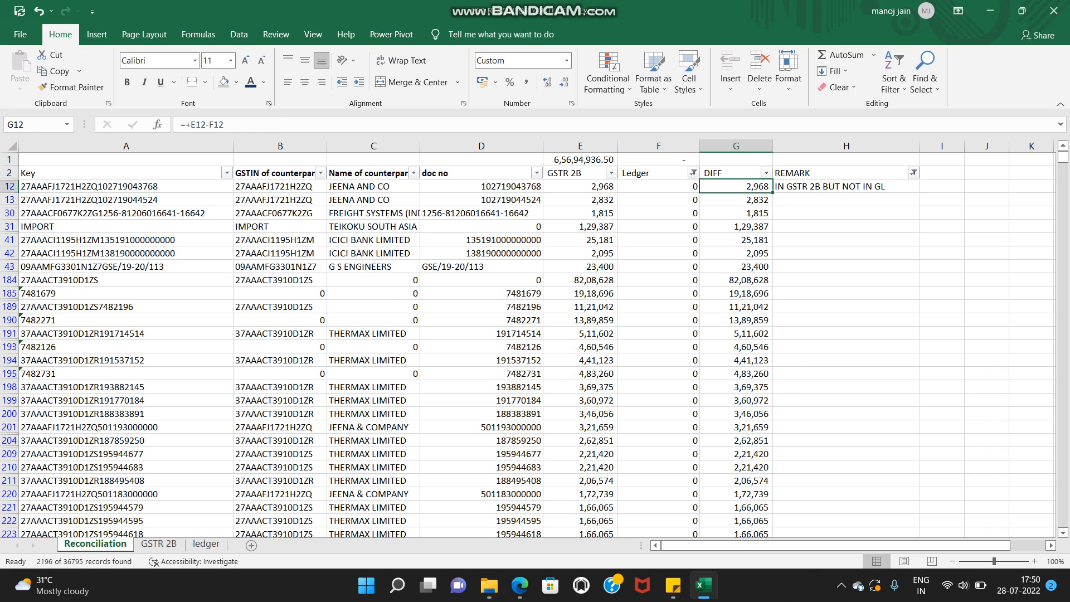
{"action": "key", "text": "ctrl+Down"}
{"action": "key", "text": "Right"}
{"action": "key", "text": "ctrl+shift+Up"}
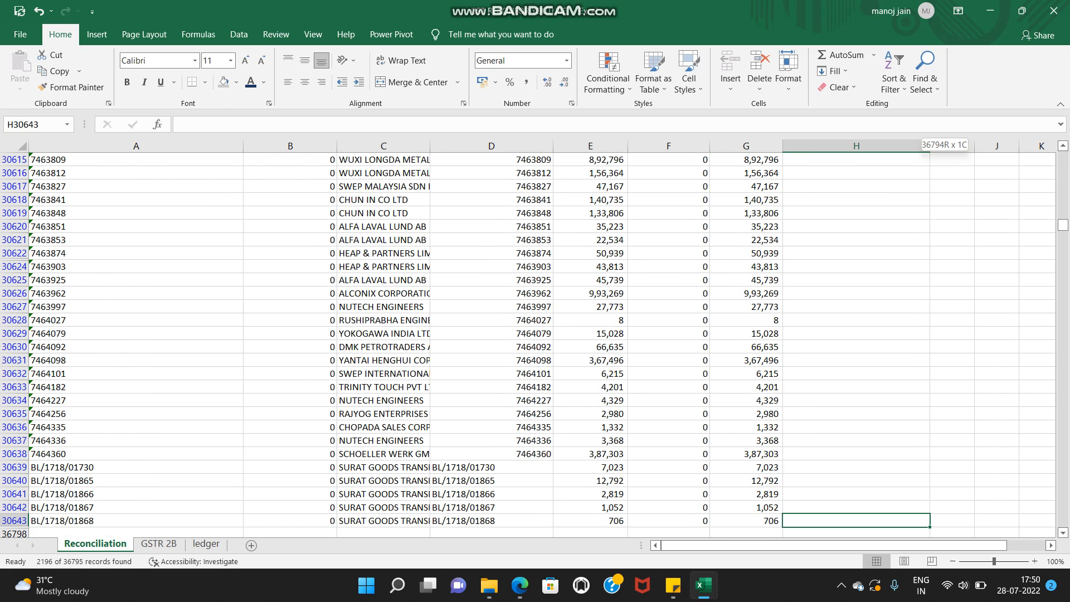
{"action": "key", "text": "F5"}
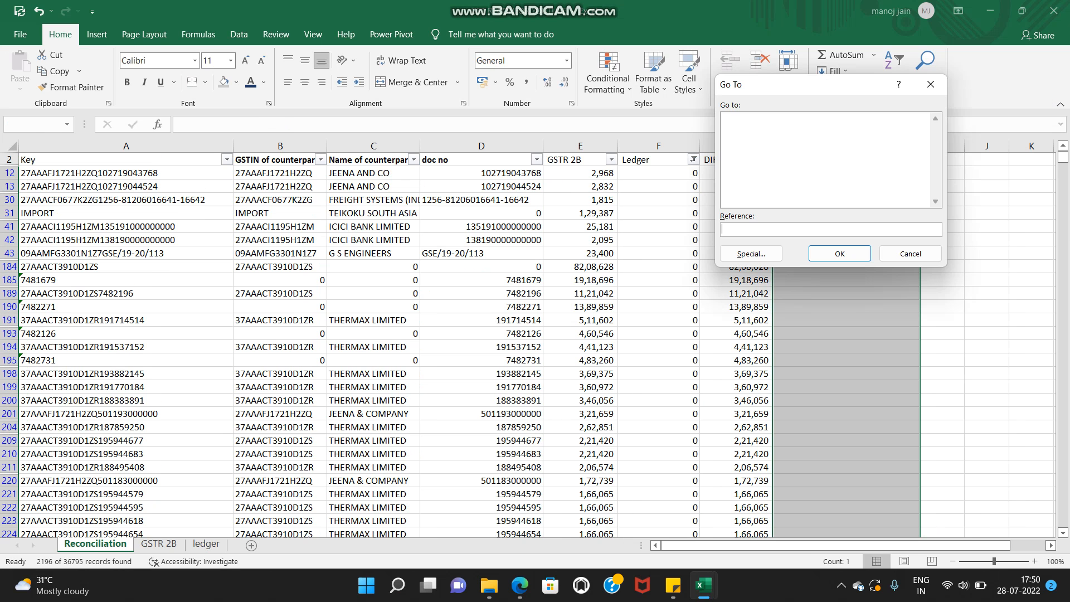
{"action": "key", "text": "alt+s"}
{"action": "key", "text": "alt+y"}
{"action": "key", "text": "Return"}
{"action": "key", "text": "ctrl+d"}
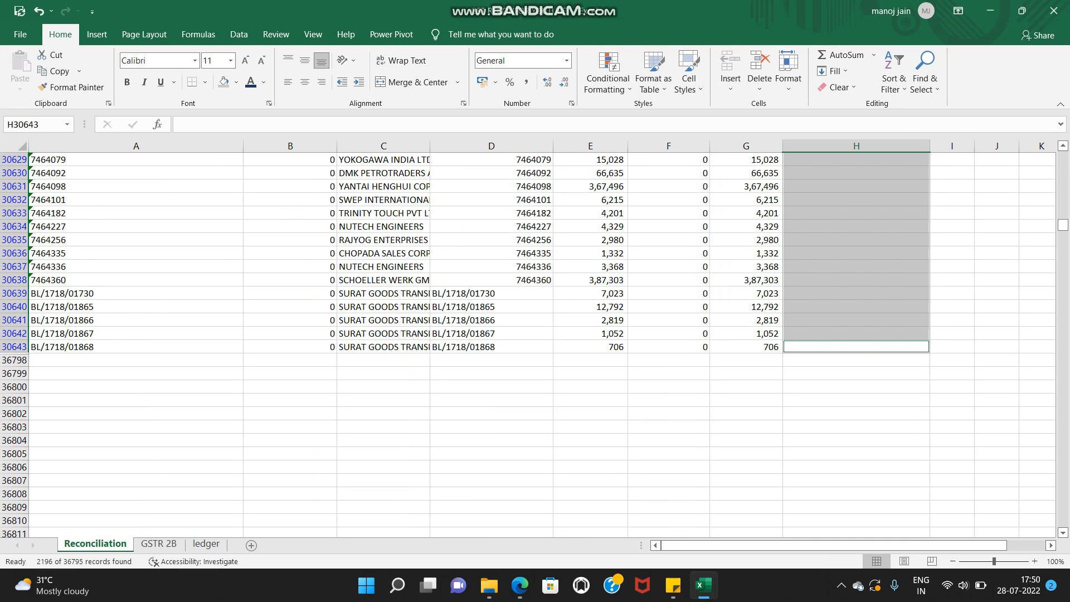
{"action": "key", "text": "ctrl+Up"}
{"action": "key", "text": "Left"}
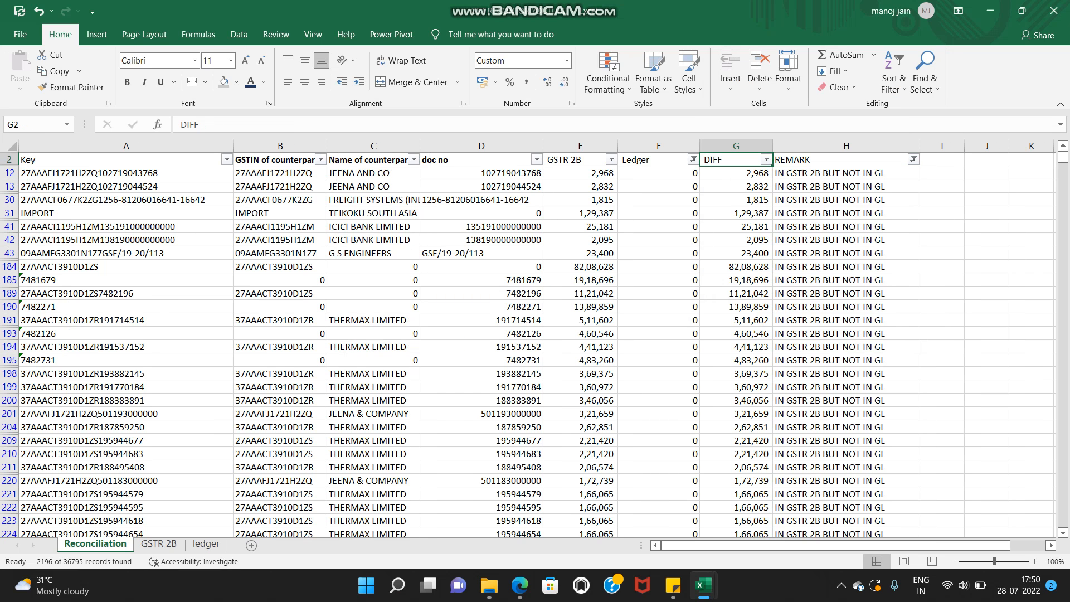
{"action": "key", "text": "alt+Down"}
{"action": "key", "text": "Down"}
{"action": "key", "text": "Down"}
{"action": "key", "text": "Down"}
{"action": "key", "text": "Escape"}
Change the Ledger column filter to show only rows with non-zero values.
{"action": "key", "text": "Left"}
{"action": "key", "text": "Up"}
{"action": "key", "text": "Down"}
{"action": "key", "text": "alt+Down"}
{"action": "key", "text": "Down"}
{"action": "key", "text": "Down"}
{"action": "key", "text": "Down"}
{"action": "key", "text": "Down"}
{"action": "key", "text": "Down"}
{"action": "key", "text": "Down"}
{"action": "key", "text": "Down"}
{"action": "key", "text": "space"}
{"action": "key", "text": "Down"}
{"action": "key", "text": "Return"}
Look through the range of values in the GSTR 2B column's filter list without changing the selection.
{"action": "key", "text": "Left"}
{"action": "key", "text": "alt+Down"}
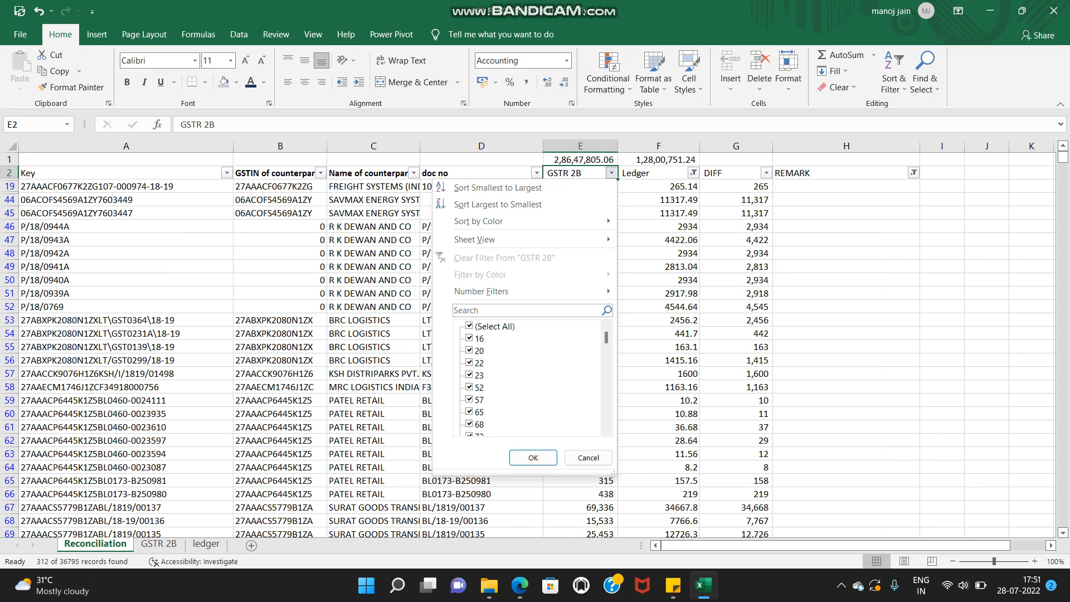
{"action": "left_click_drag", "start_coordinate": [606, 338], "coordinate": [607, 418]}
{"action": "left_click", "coordinate": [534, 457]}
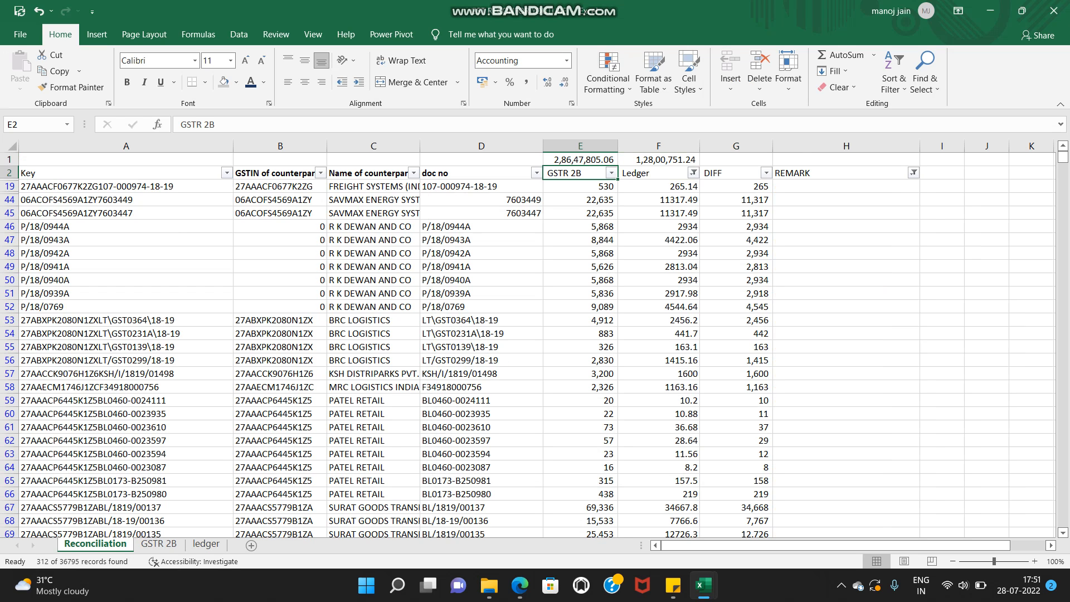
Sort the rows by Ledger amount from largest to smallest and apply comma style to the whole Ledger column.
{"action": "key", "text": "Right"}
{"action": "key", "text": "alt+Down"}
{"action": "key", "text": "Escape"}
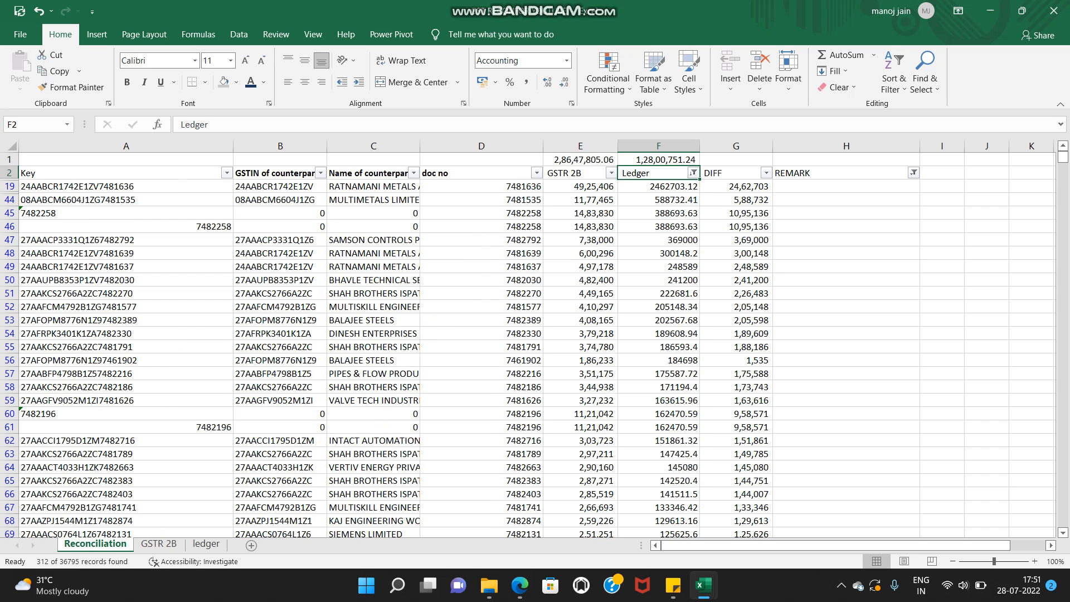
{"action": "left_click", "coordinate": [659, 146]}
{"action": "left_click", "coordinate": [527, 83]}
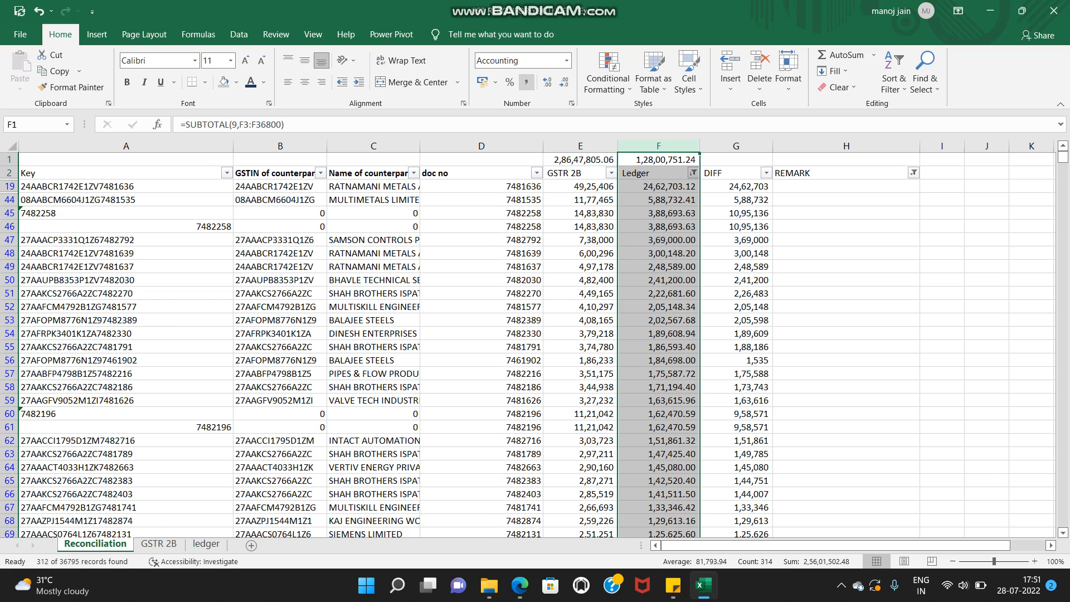
Compare the GSTR 2B, Ledger and DIFF amounts of the largest unremarked rows to decide on their remark.
{"action": "left_click", "coordinate": [736, 226]}
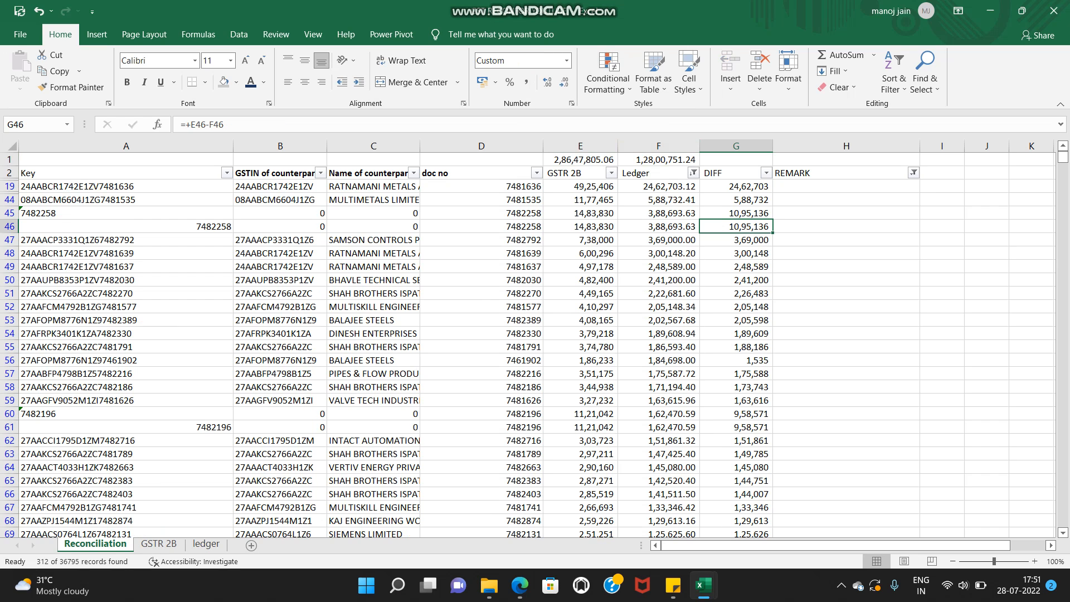
{"action": "left_click", "coordinate": [846, 186]}
{"action": "left_click", "coordinate": [658, 187]}
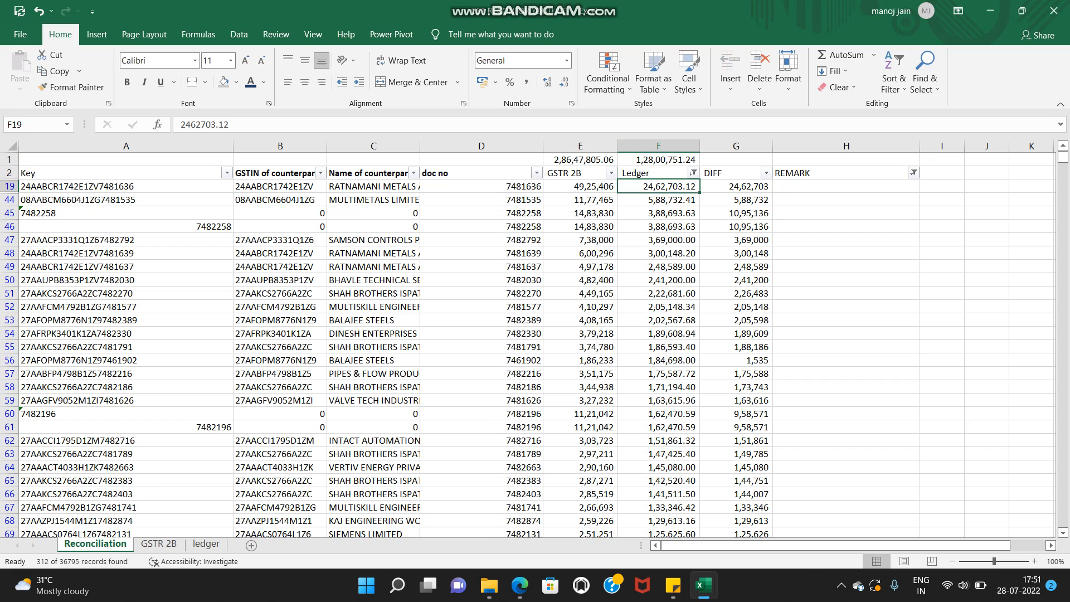
{"action": "left_click", "coordinate": [736, 187]}
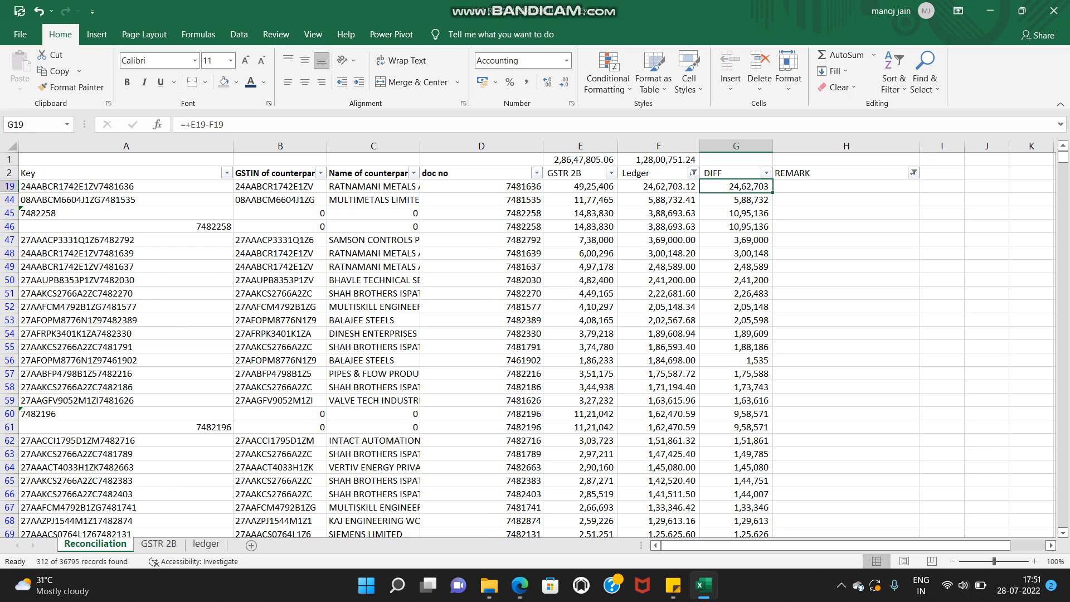
{"action": "key", "text": "Down"}
{"action": "key", "text": "Down"}
{"action": "key", "text": "Down"}
{"action": "key", "text": "Down"}
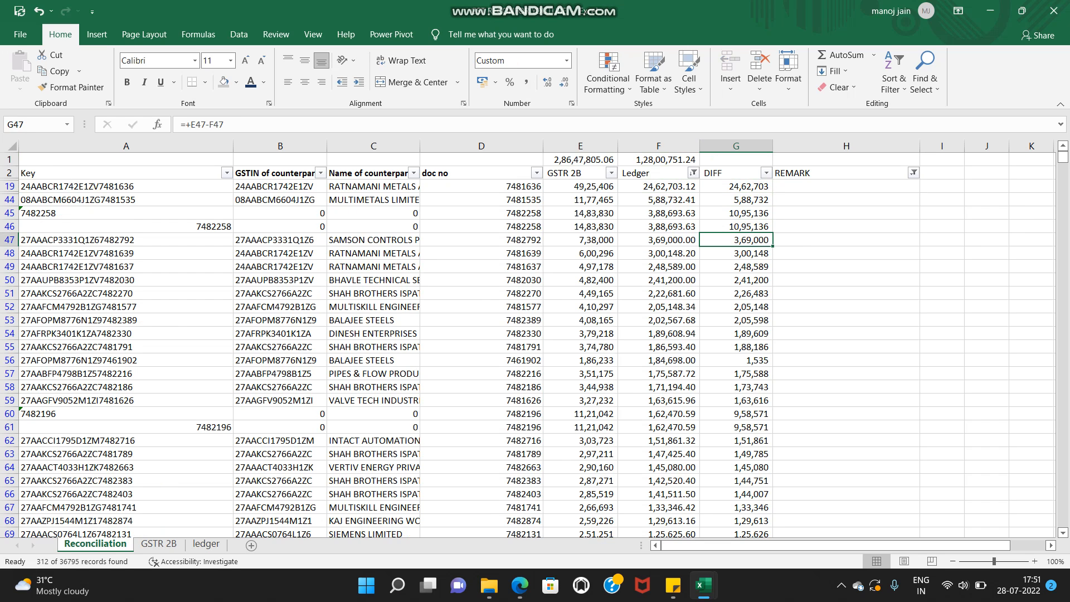
{"action": "left_click", "coordinate": [736, 294]}
{"action": "left_click", "coordinate": [658, 320]}
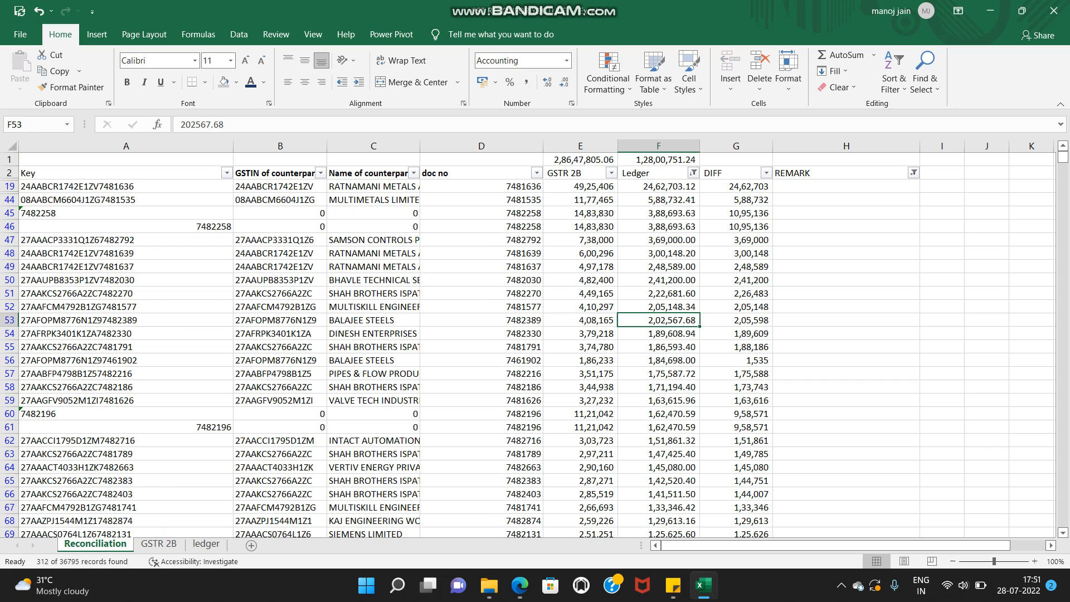
{"action": "left_click", "coordinate": [581, 187]}
{"action": "left_click", "coordinate": [847, 187]}
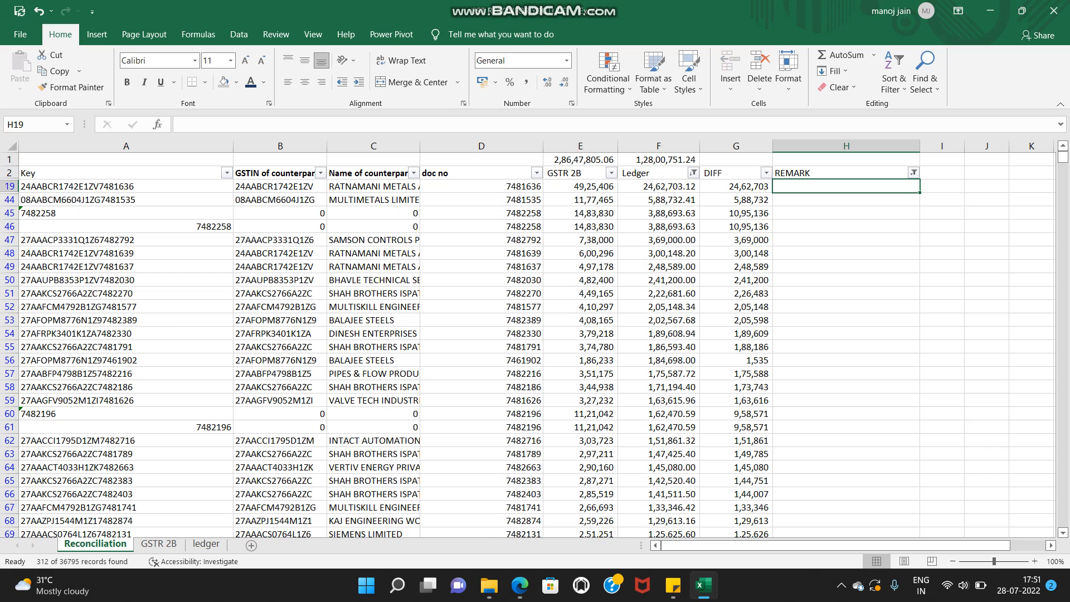
Enter the remark ITC MORE IN GSTR 2B BUT LESS IN GL for the first filtered row.
{"action": "left_click", "coordinate": [580, 160]}
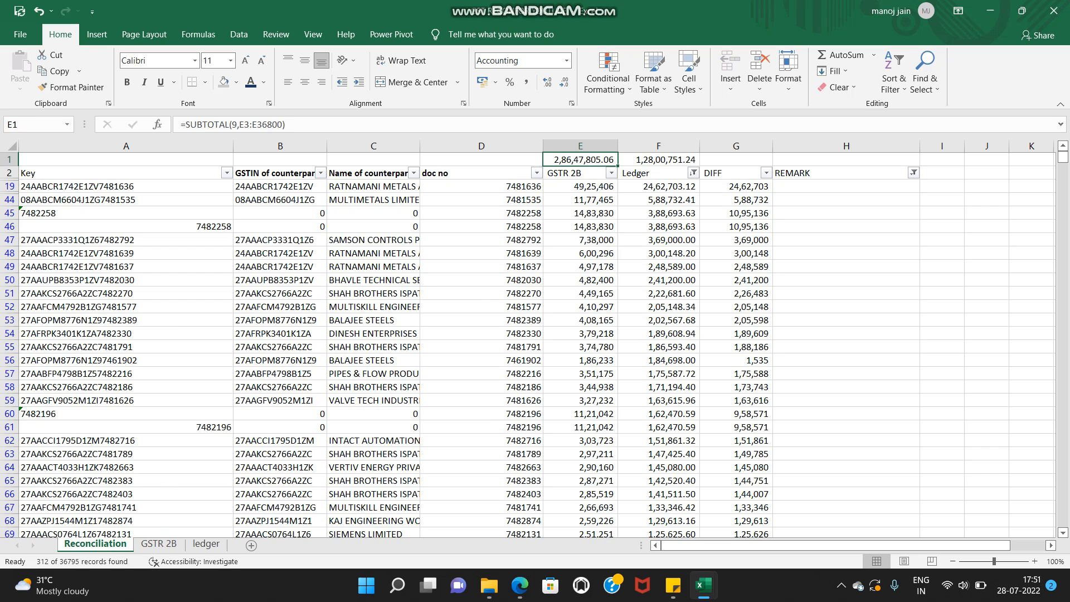
{"action": "left_click", "coordinate": [658, 160]}
{"action": "left_click", "coordinate": [846, 186]}
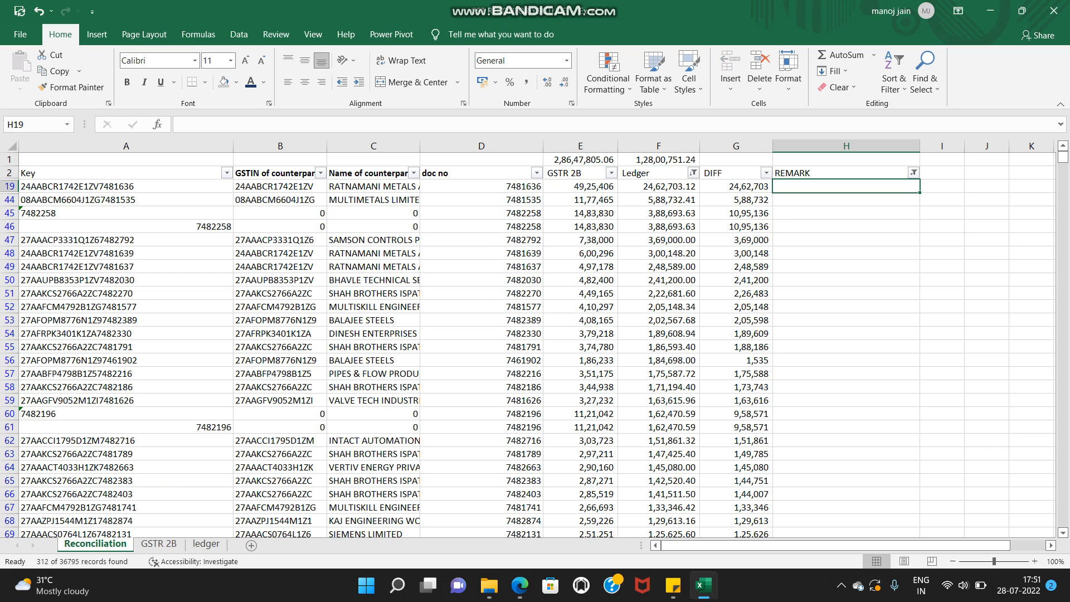
{"action": "double_click", "coordinate": [942, 334]}
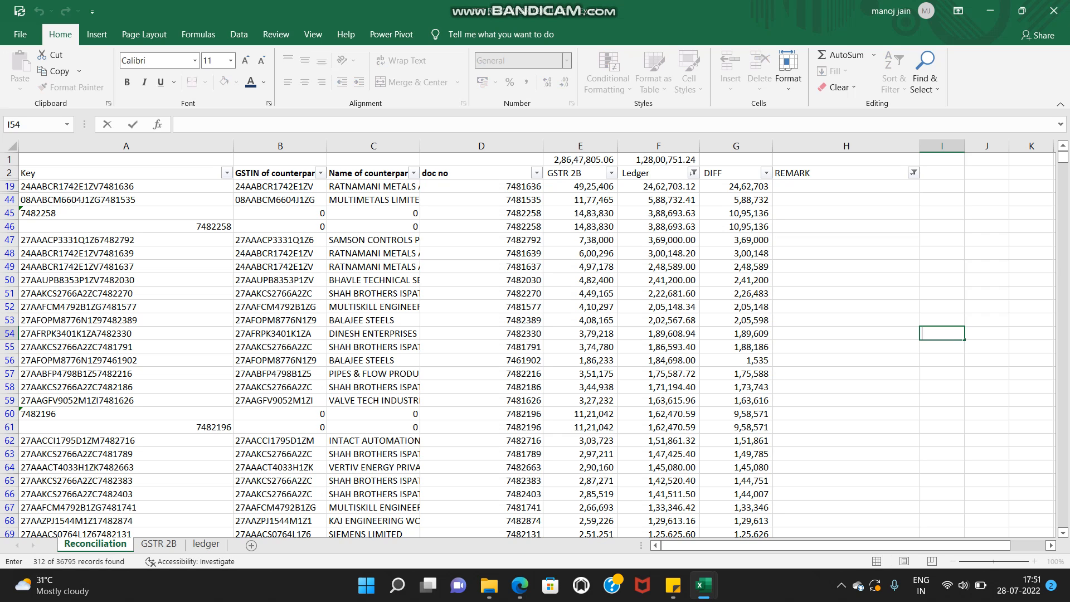
{"action": "left_click", "coordinate": [846, 187]}
{"action": "type", "text": "ITC"}
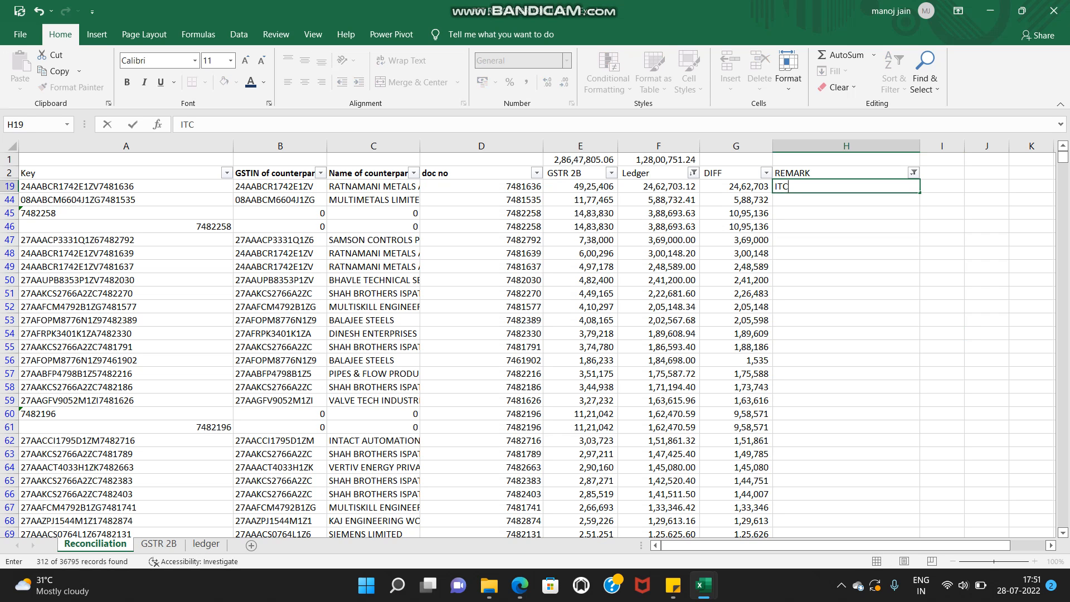
{"action": "type", "text": " MORE IN GSTR 2B BUT LESS IN GL"}
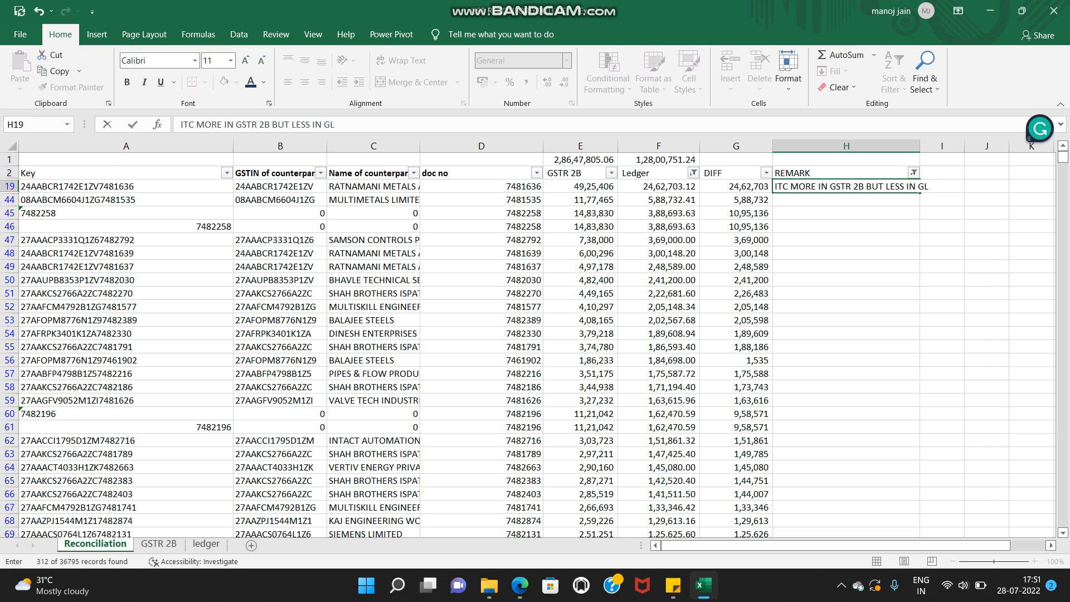
{"action": "key", "text": "Return"}
Fill the REMARK from the first filtered row down through all visible rows, restricting the selection to visible cells.
{"action": "key", "text": "Up"}
{"action": "key", "text": "Left"}
{"action": "key", "text": "ctrl+Down"}
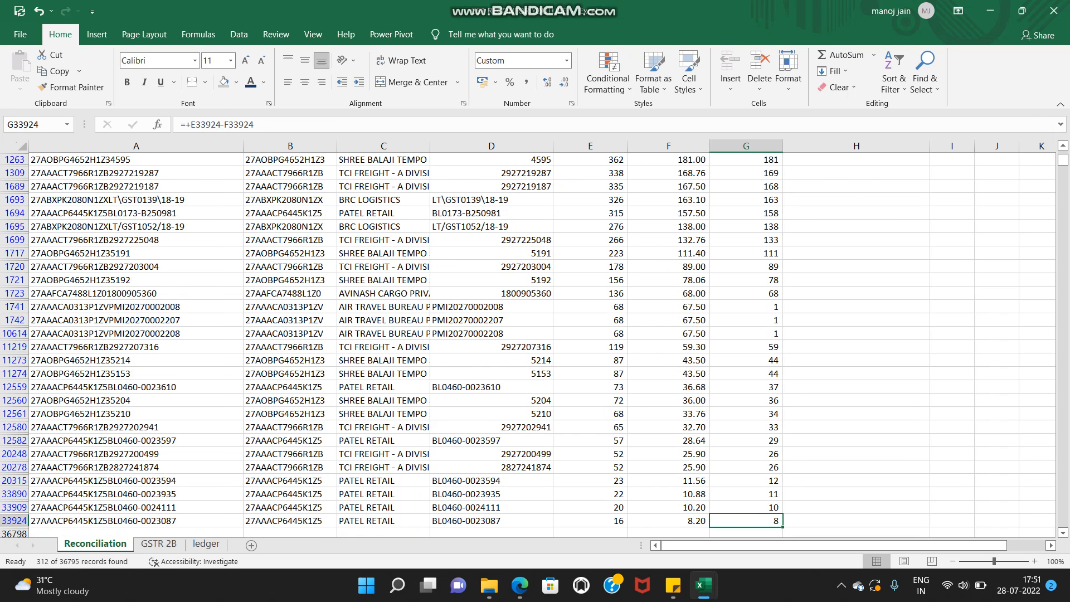
{"action": "key", "text": "Down"}
{"action": "key", "text": "Right"}
{"action": "key", "text": "Up"}
{"action": "key", "text": "ctrl+shift+Up"}
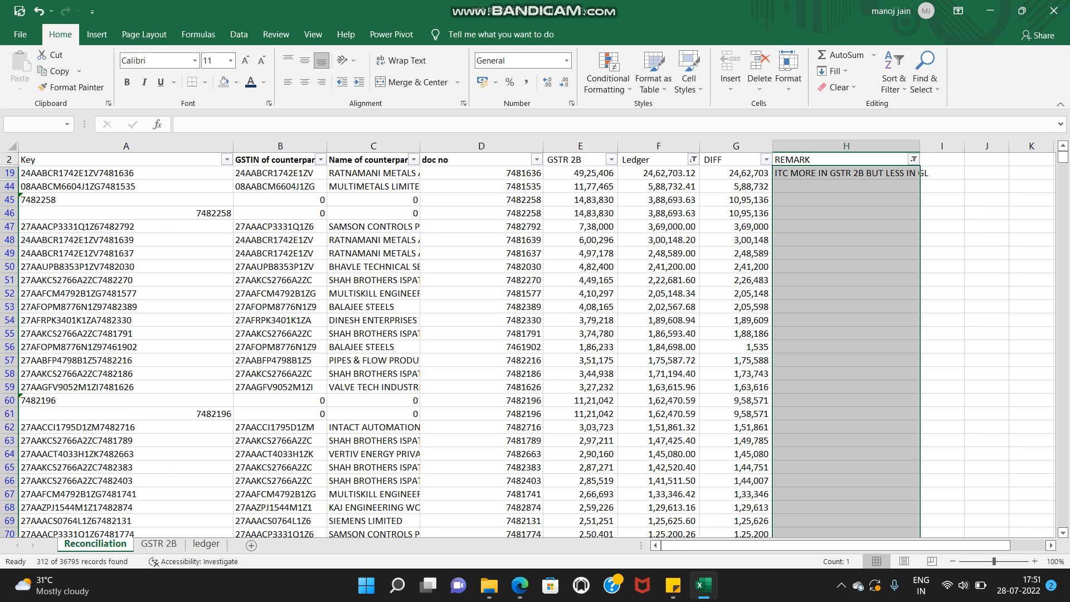
{"action": "key", "text": "F5"}
{"action": "key", "text": "alt+s"}
{"action": "key", "text": "alt+y"}
{"action": "key", "text": "Return"}
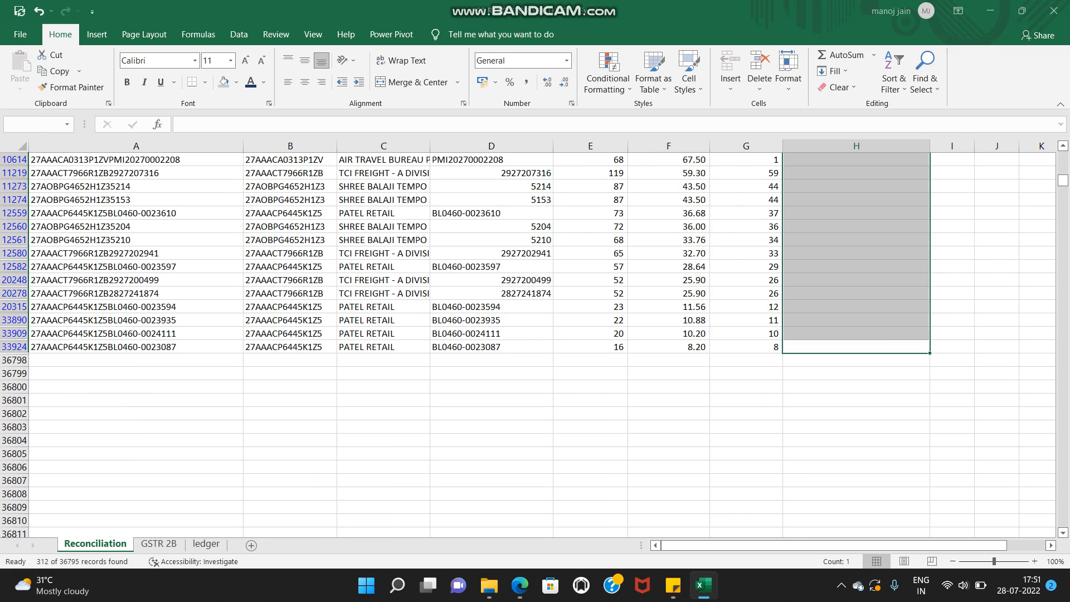
{"action": "key", "text": "ctrl+d"}
{"action": "key", "text": "ctrl+Up"}
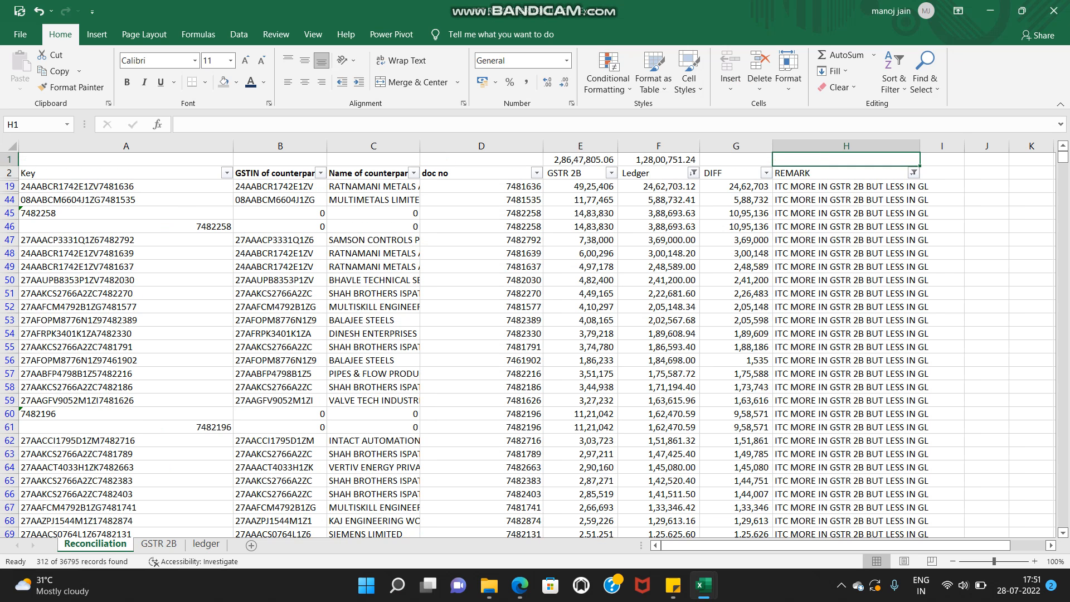
{"action": "key", "text": "Left"}
{"action": "key", "text": "alt+Down"}
{"action": "key", "text": "Down"}
{"action": "key", "text": "Down"}
{"action": "key", "text": "Down"}
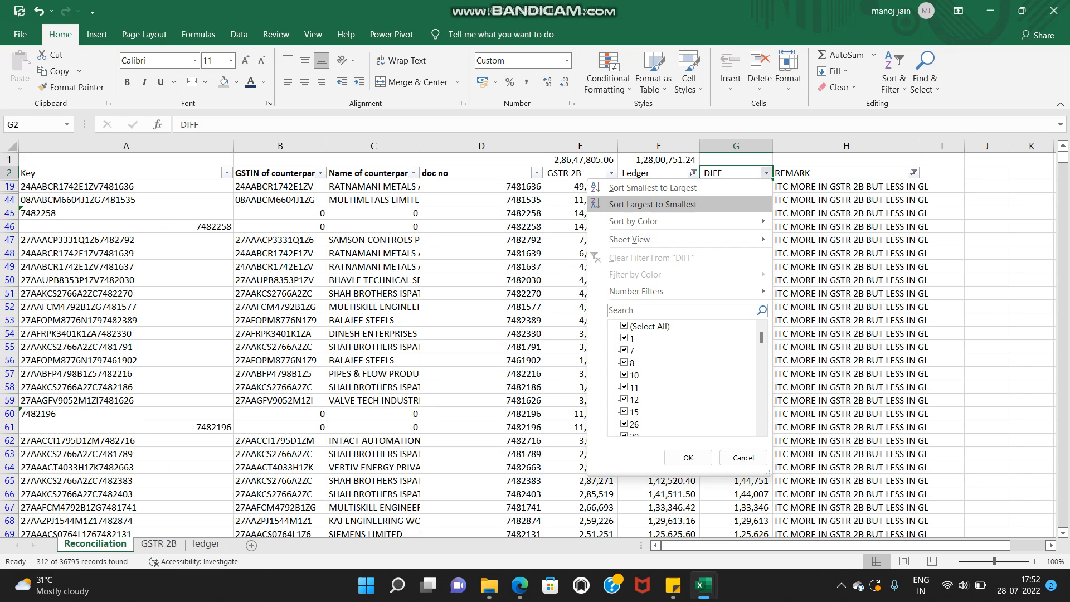
{"action": "key", "text": "Escape"}
{"action": "key", "text": "Left"}
{"action": "key", "text": "Left"}
{"action": "key", "text": "Right"}
{"action": "key", "text": "alt+Down"}
{"action": "key", "text": "Escape"}
{"action": "key", "text": "Down"}
{"action": "key", "text": "Up"}
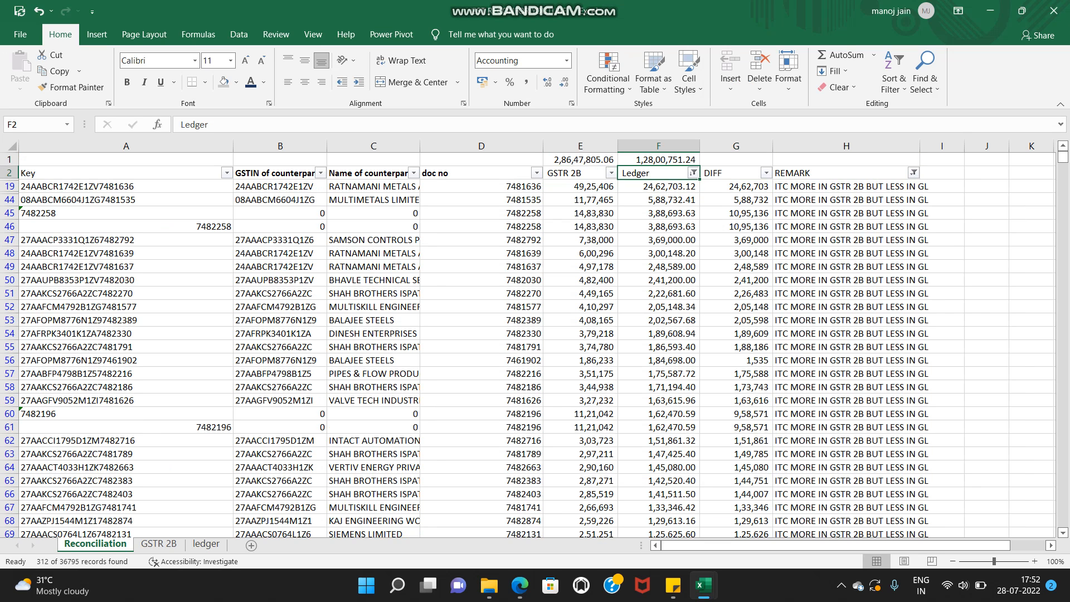
Reset the Ledger column filter so that all values are included.
{"action": "key", "text": "alt+Down"}
{"action": "key", "text": "Down"}
{"action": "key", "text": "Down"}
{"action": "key", "text": "Down"}
{"action": "key", "text": "Down"}
{"action": "key", "text": "Down"}
{"action": "key", "text": "Down"}
{"action": "key", "text": "Down"}
{"action": "key", "text": "Down"}
{"action": "key", "text": "space"}
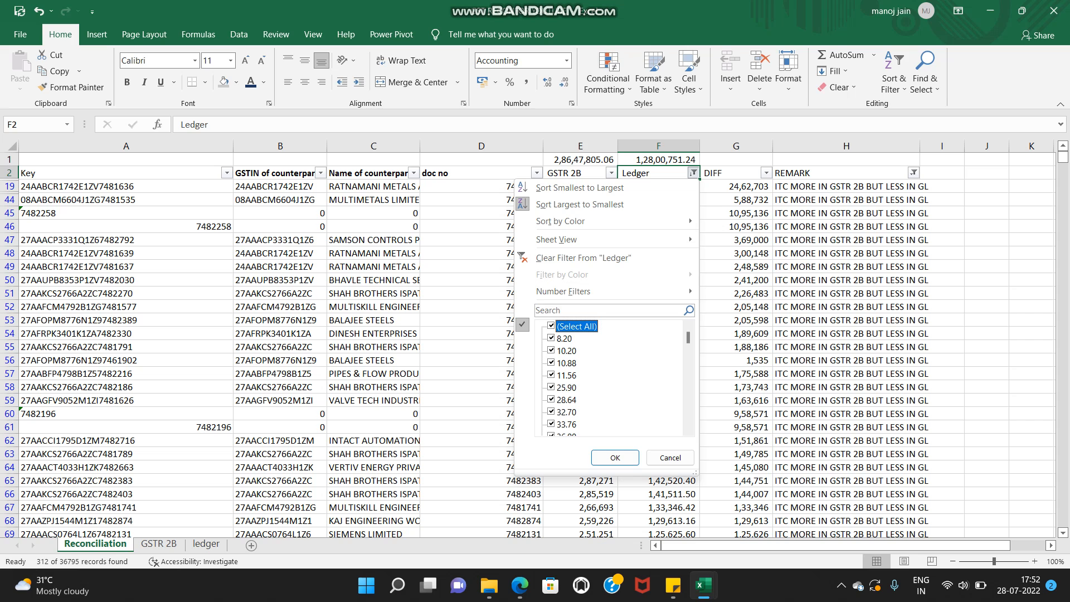
{"action": "key", "text": "Tab"}
{"action": "key", "text": "Return"}
Remove the filters from the header row so that every record is shown.
{"action": "key", "text": "Right"}
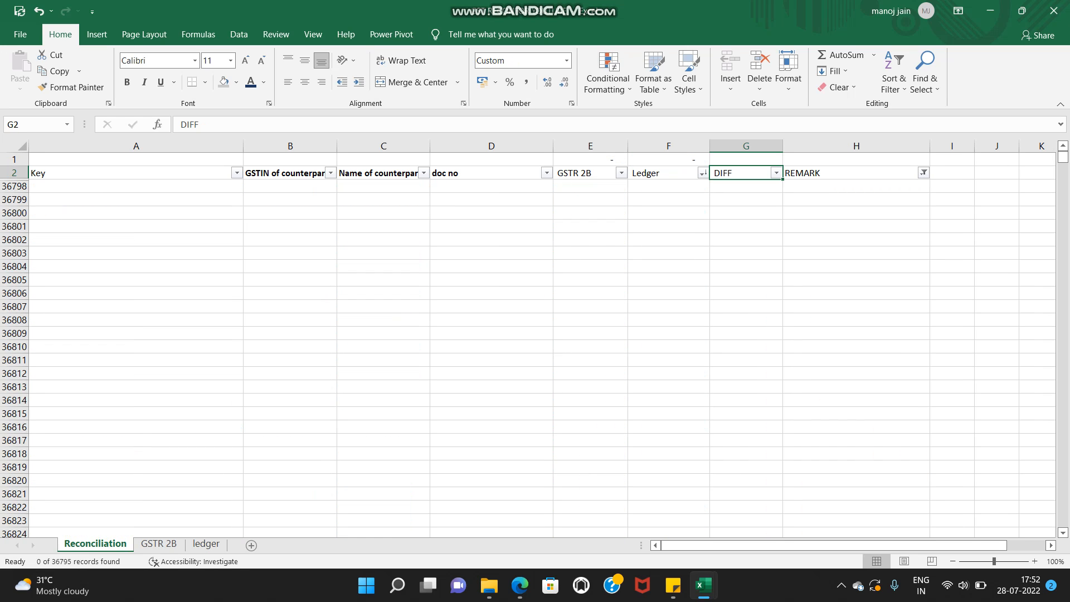
{"action": "key", "text": "shift+space"}
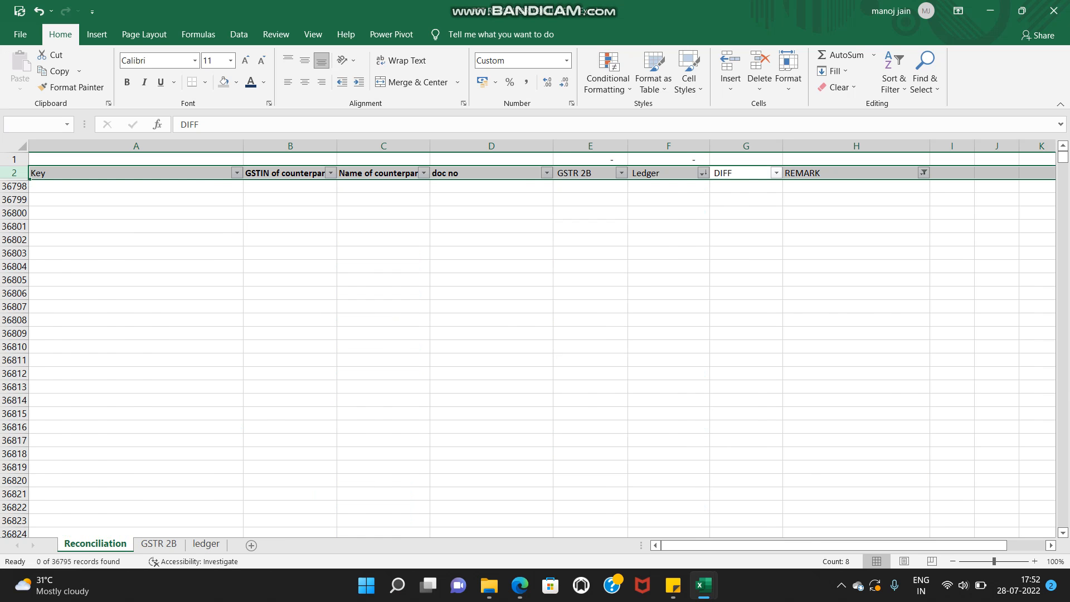
{"action": "key", "text": "ctrl+shift+l"}
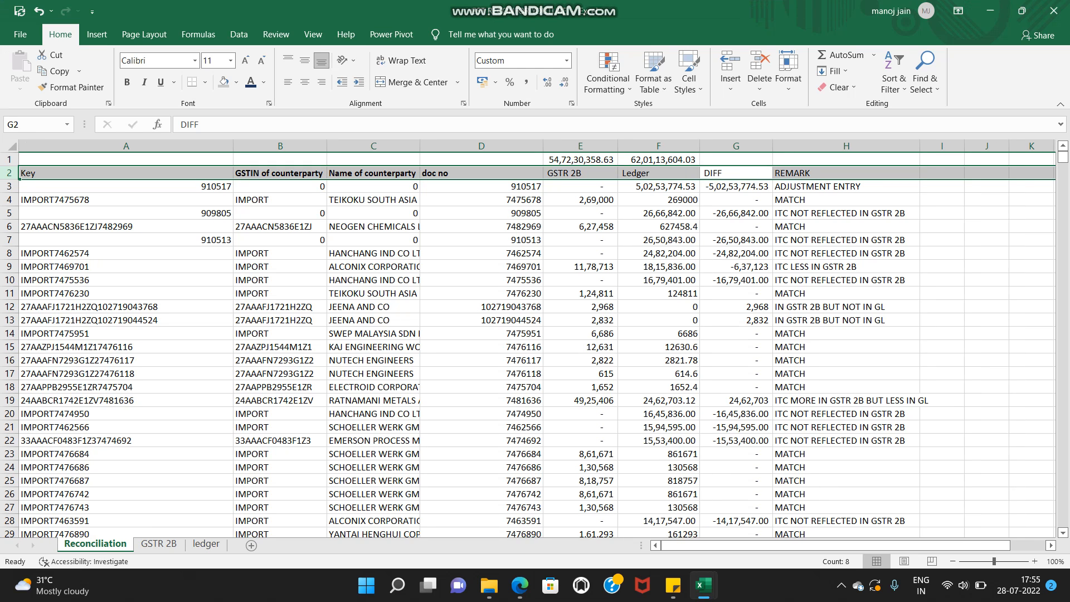
Create a PivotTable on a new worksheet from the whole reconciliation table, range A2:H36797.
{"action": "key", "text": "Left"}
{"action": "key", "text": "Home"}
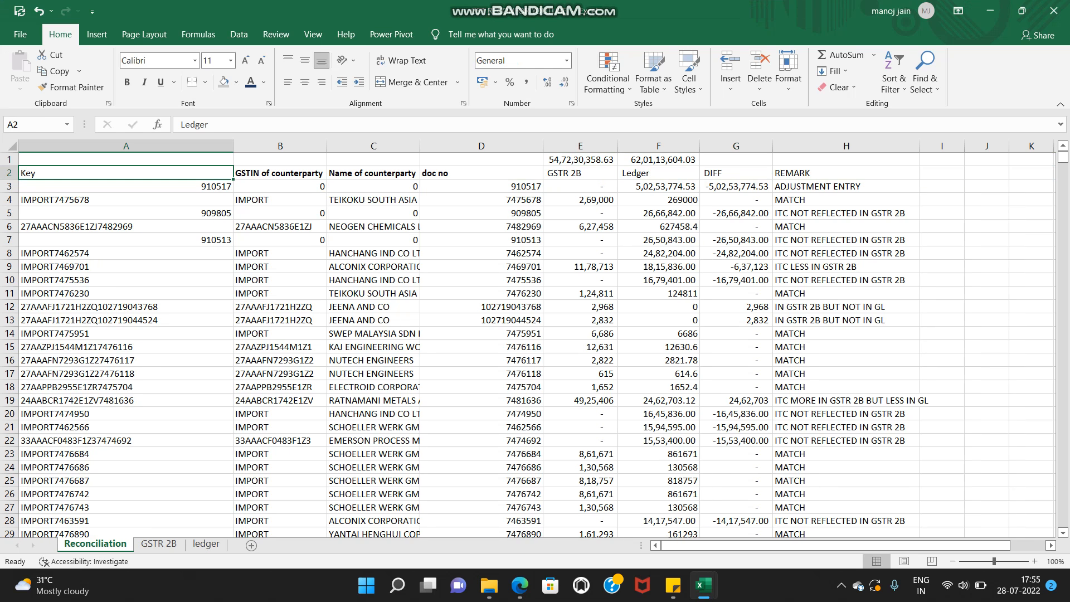
{"action": "key", "text": "ctrl+shift+Right"}
{"action": "key", "text": "ctrl+shift+Down"}
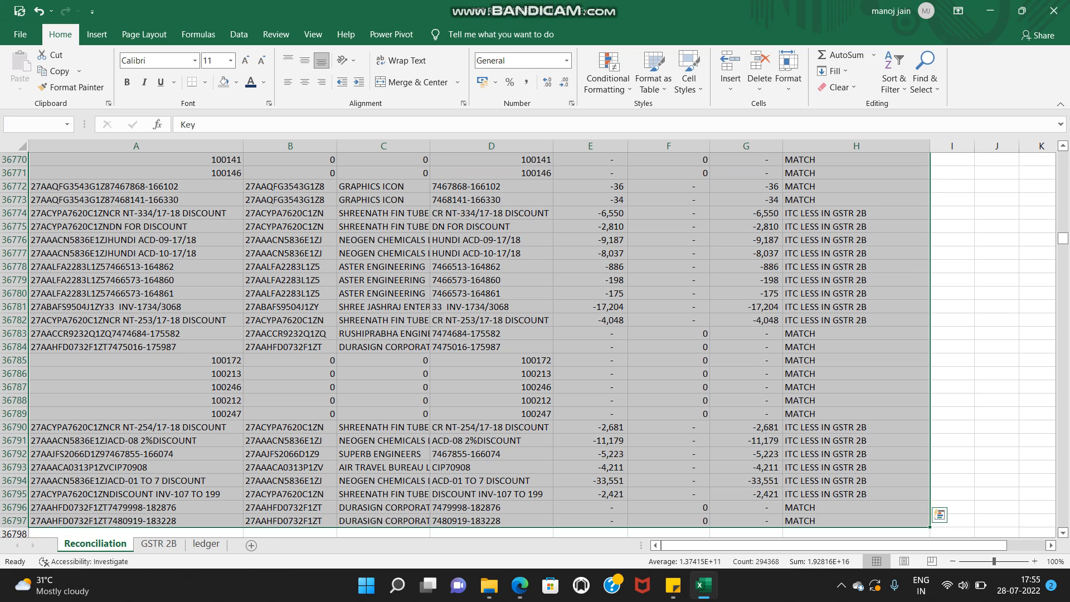
{"action": "left_click", "coordinate": [97, 35]}
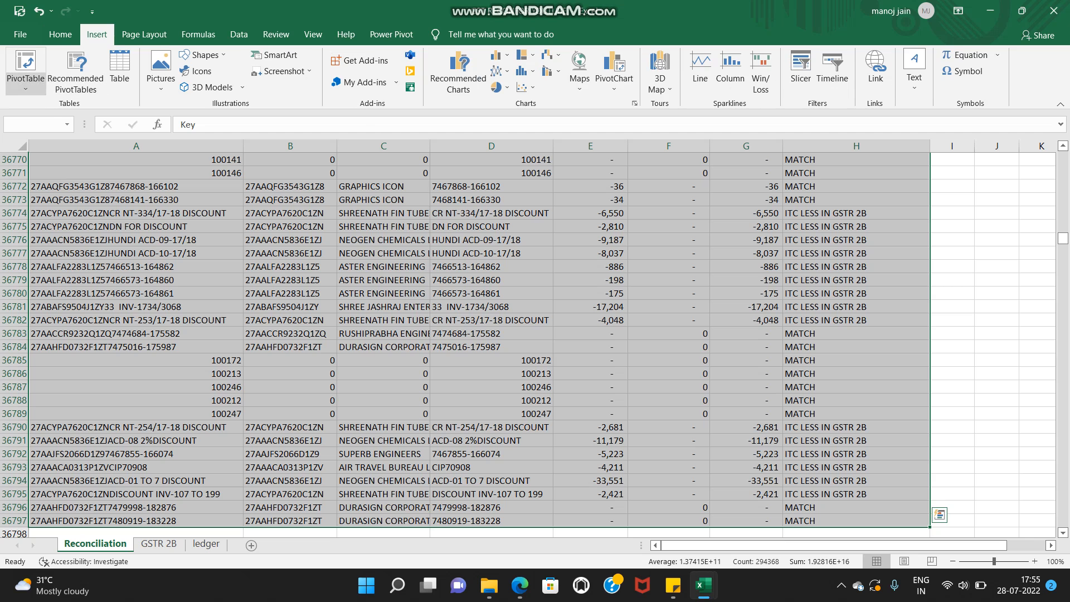
{"action": "left_click", "coordinate": [25, 83]}
{"action": "left_click", "coordinate": [63, 106]}
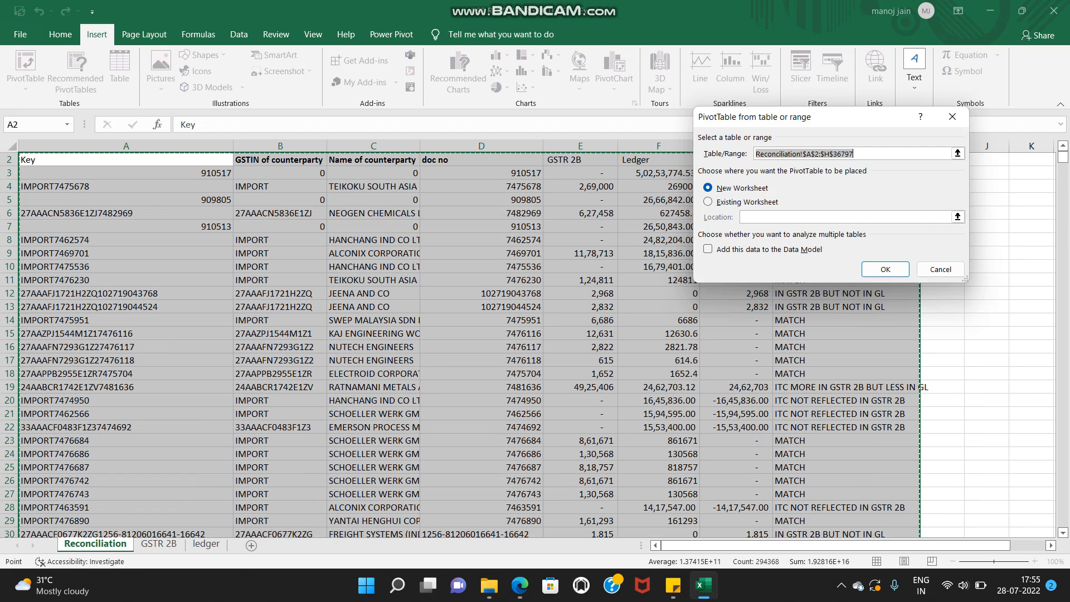
{"action": "left_click", "coordinate": [886, 269]}
Enable the classic PivotTable layout in the new pivot's display options.
{"action": "right_click", "coordinate": [117, 276]}
{"action": "left_click", "coordinate": [156, 365]}
{"action": "left_click", "coordinate": [283, 244]}
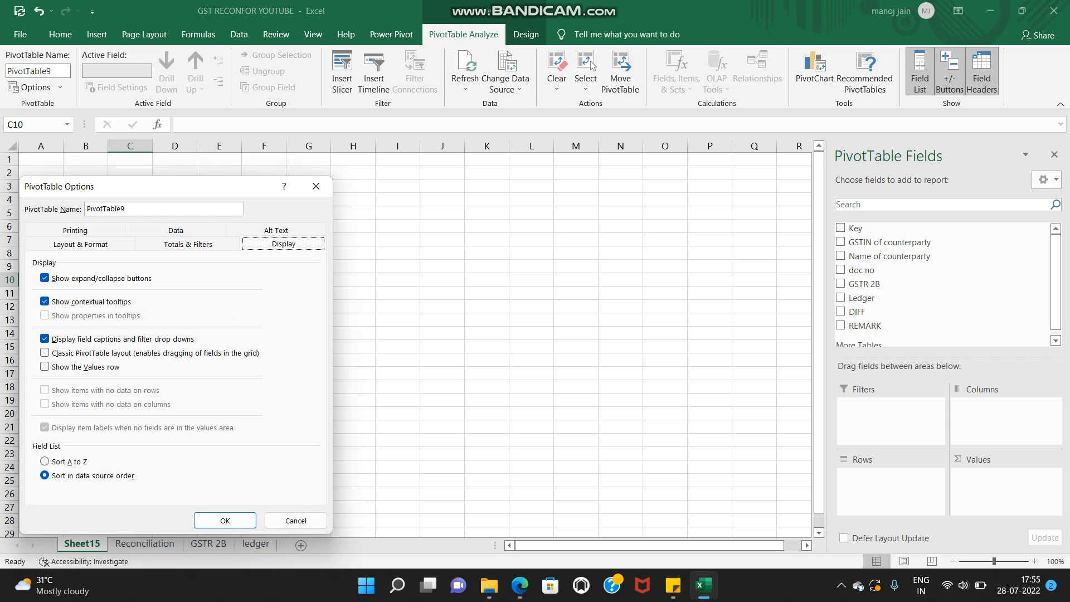
{"action": "left_click", "coordinate": [44, 352]}
{"action": "left_click", "coordinate": [225, 521]}
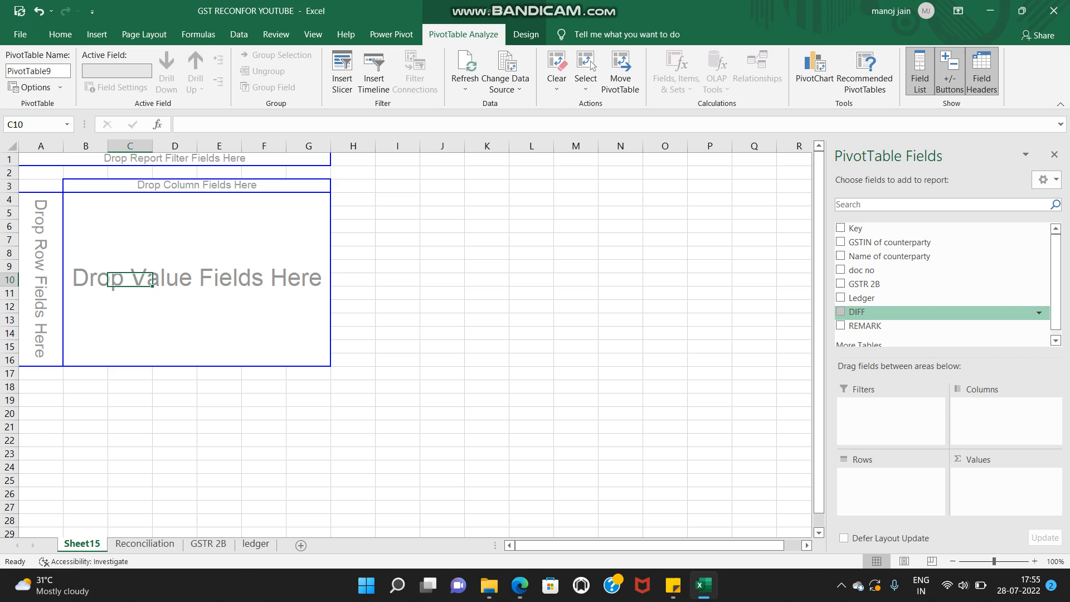
Put REMARK in the pivot's rows and sum GSTR 2B, Ledger and DIFF as its values.
{"action": "scroll", "coordinate": [892, 308], "scroll_direction": "down", "scroll_amount": 1}
{"action": "left_click", "coordinate": [840, 319]}
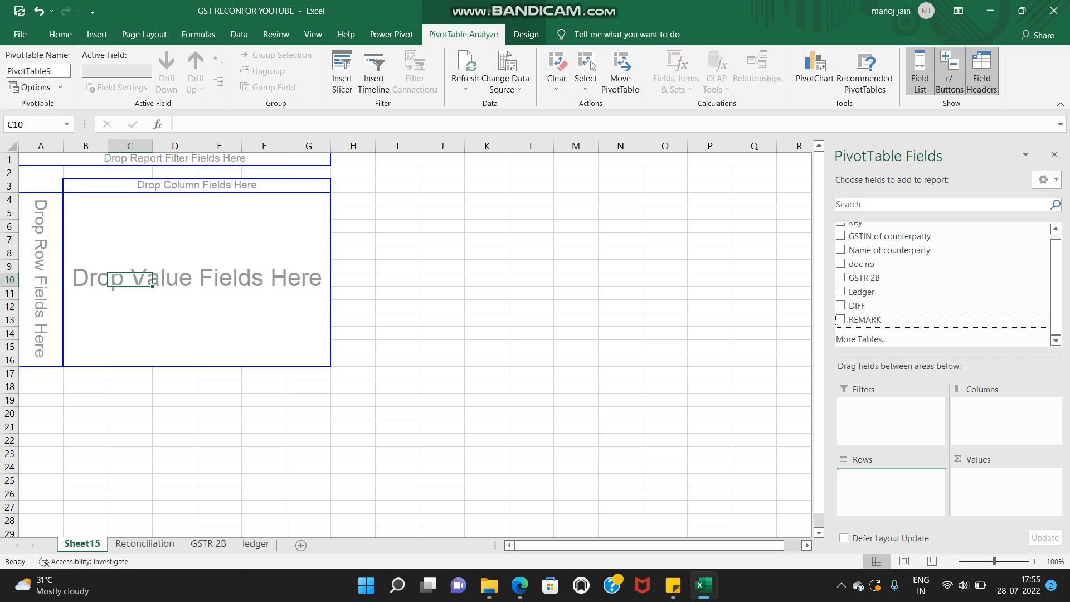
{"action": "left_click_drag", "start_coordinate": [865, 278], "coordinate": [997, 488]}
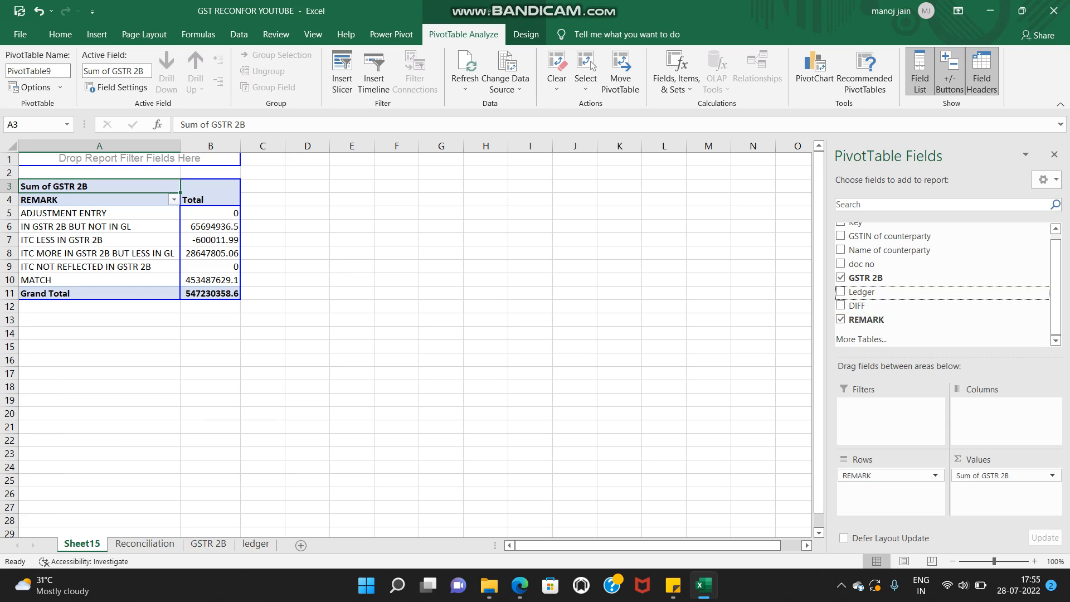
{"action": "left_click", "coordinate": [841, 292]}
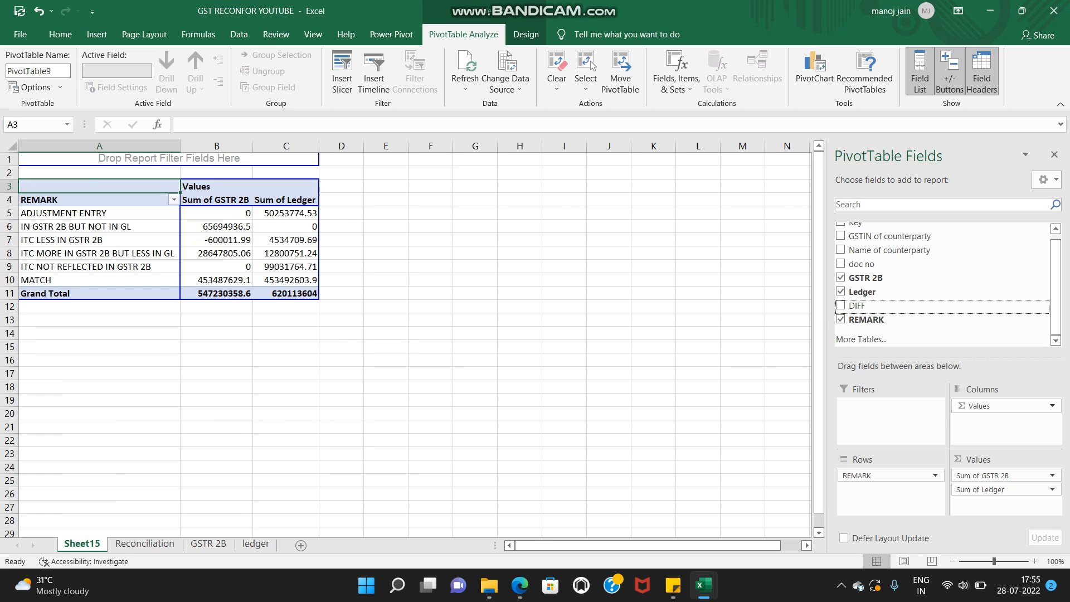
{"action": "left_click", "coordinate": [841, 306]}
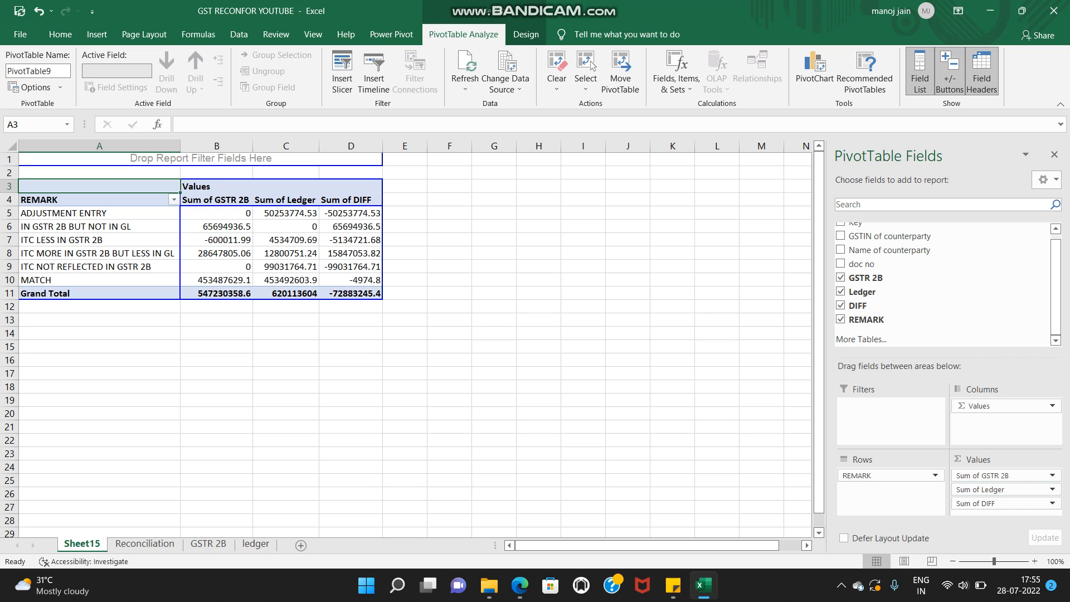
Apply comma style to the pivot's GSTR 2B, Ledger and DIFF value columns B to D.
{"action": "left_click_drag", "start_coordinate": [216, 146], "coordinate": [351, 146]}
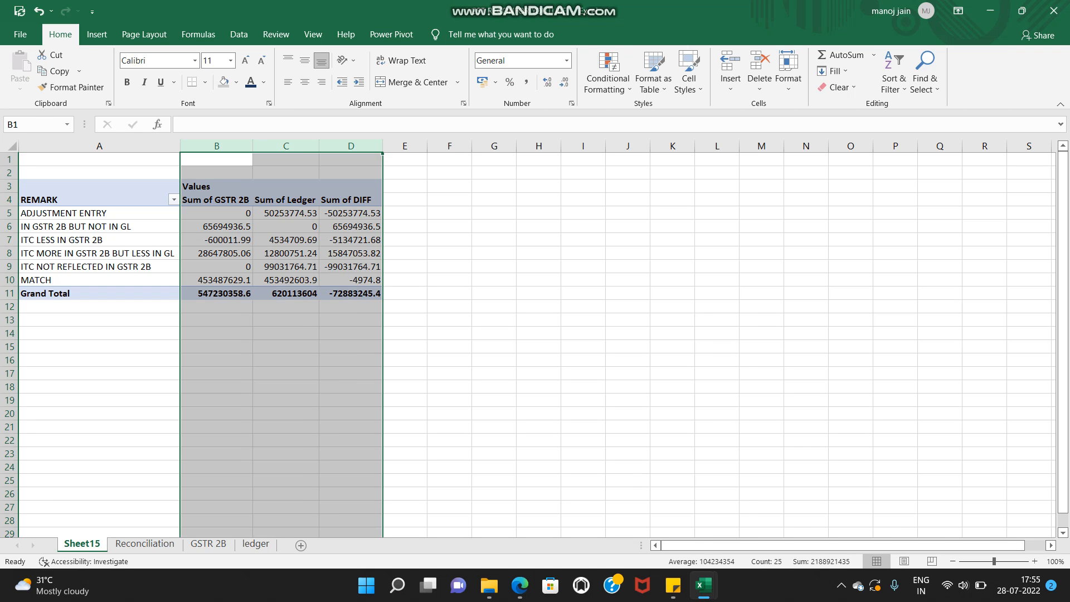
{"action": "left_click", "coordinate": [526, 82]}
{"action": "left_click", "coordinate": [519, 267]}
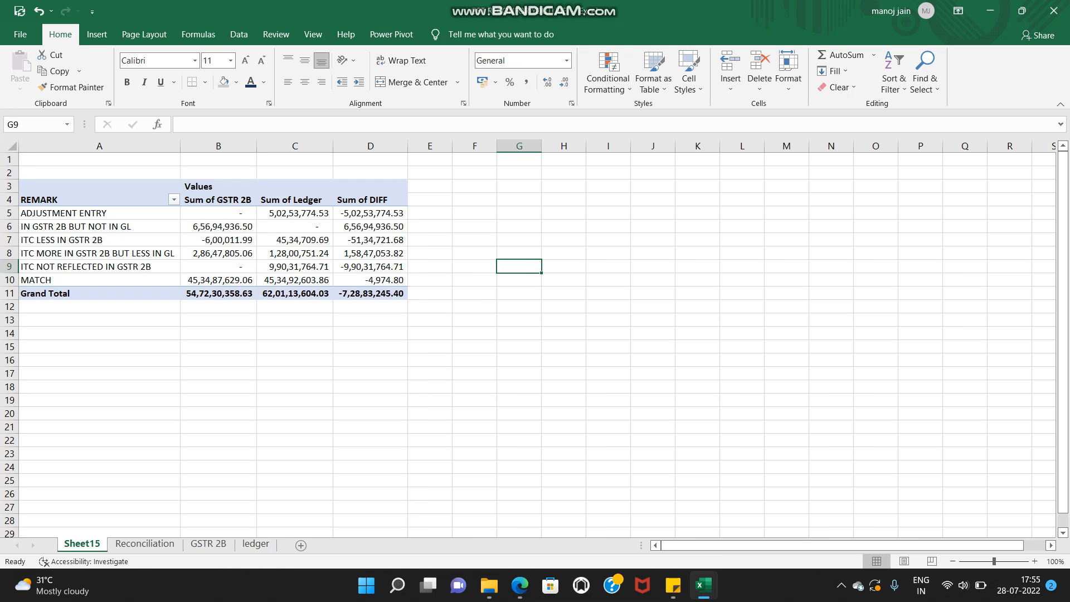
{"action": "left_click", "coordinate": [219, 294]}
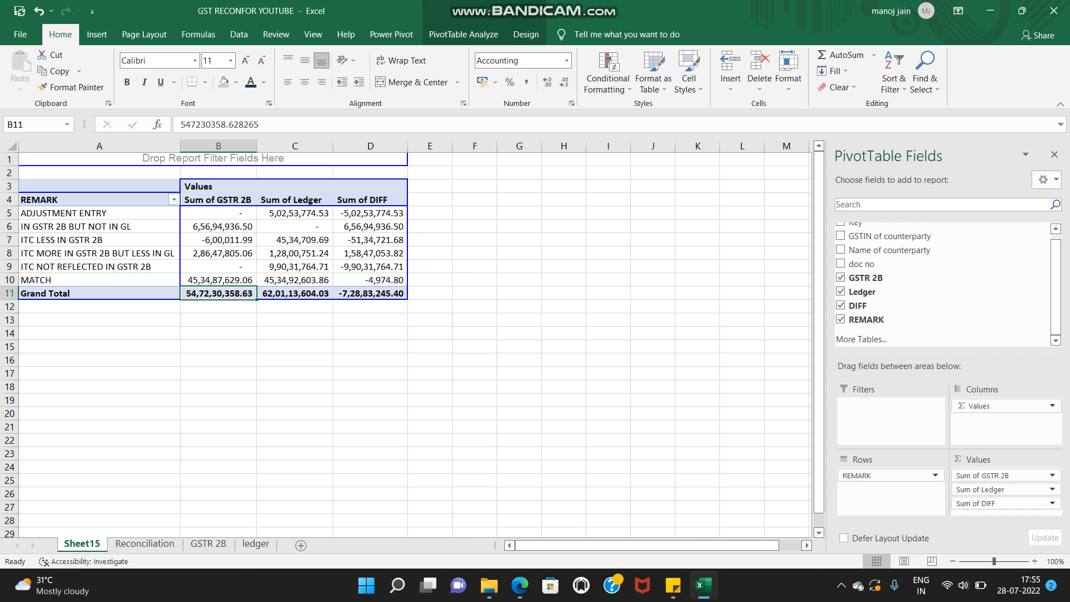
Fill the three amounts of the pivot's MATCH row with light orange.
{"action": "left_click_drag", "start_coordinate": [217, 279], "coordinate": [371, 280]}
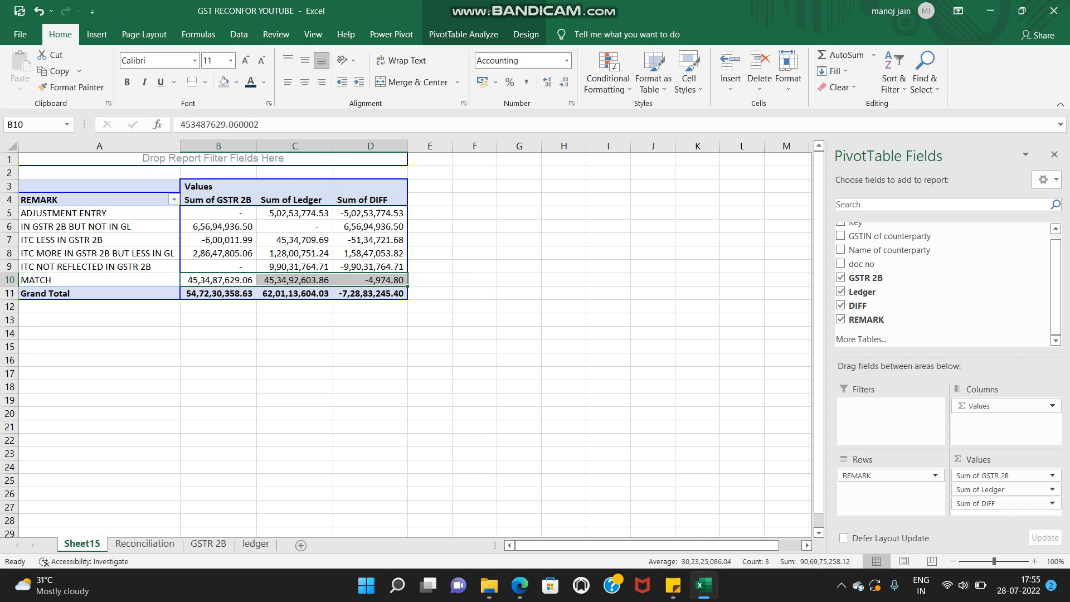
{"action": "left_click", "coordinate": [236, 82]}
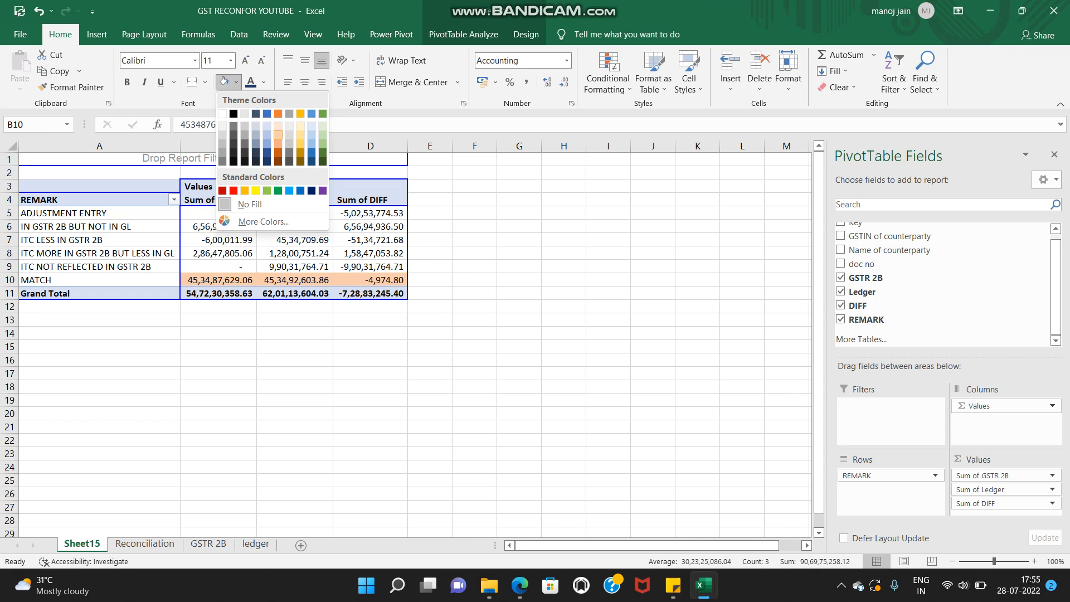
{"action": "left_click", "coordinate": [278, 137]}
{"action": "left_click", "coordinate": [608, 267]}
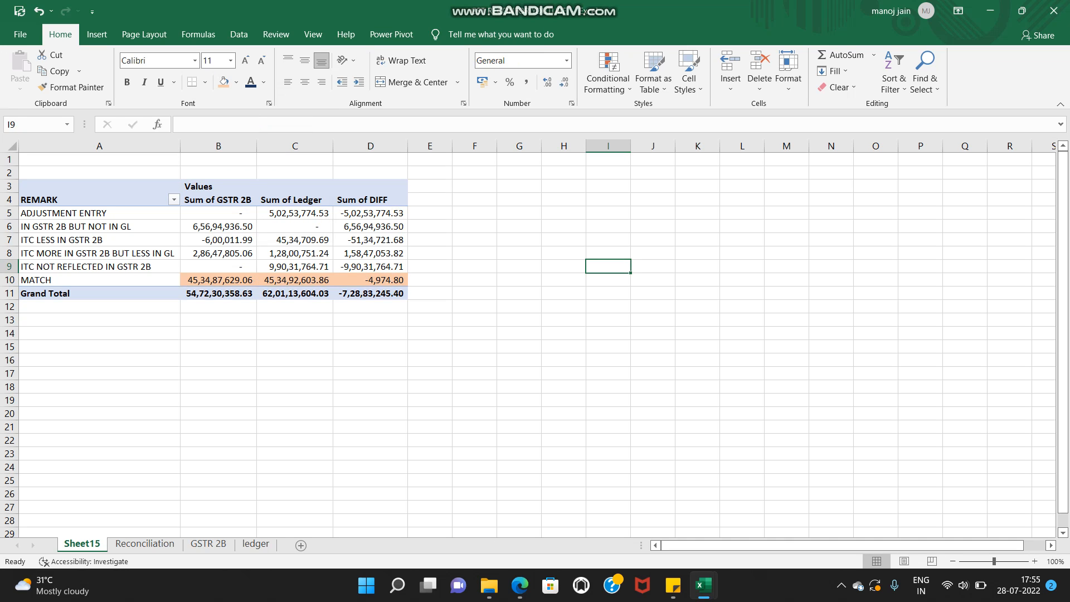
Fill the three amounts of the ITC MORE IN GSTR 2B BUT LESS IN GL row with light green.
{"action": "left_click_drag", "start_coordinate": [227, 253], "coordinate": [371, 253]}
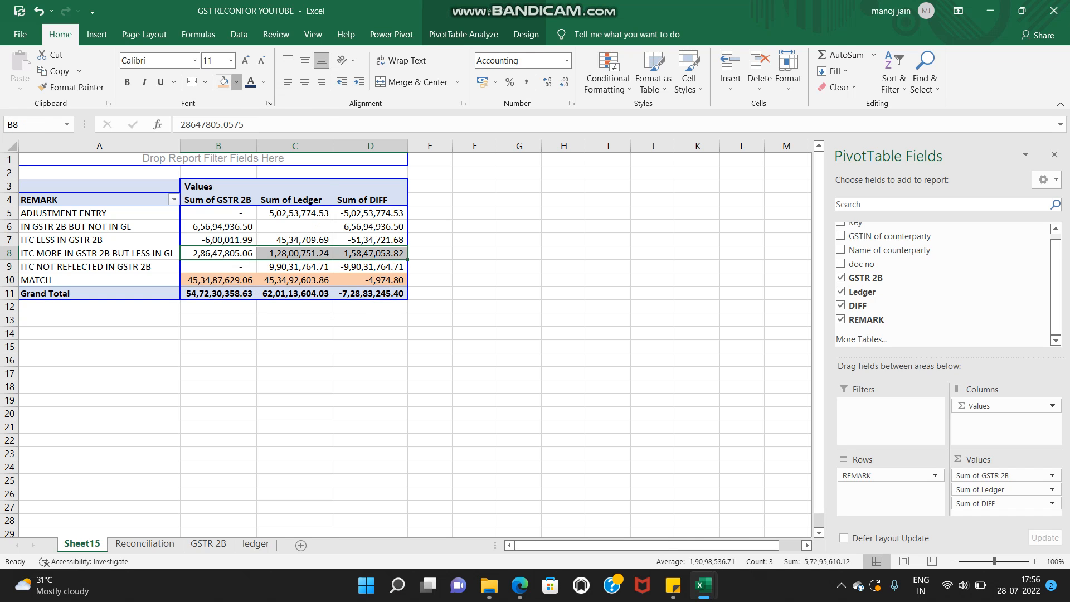
{"action": "left_click", "coordinate": [236, 82]}
{"action": "left_click", "coordinate": [322, 144]}
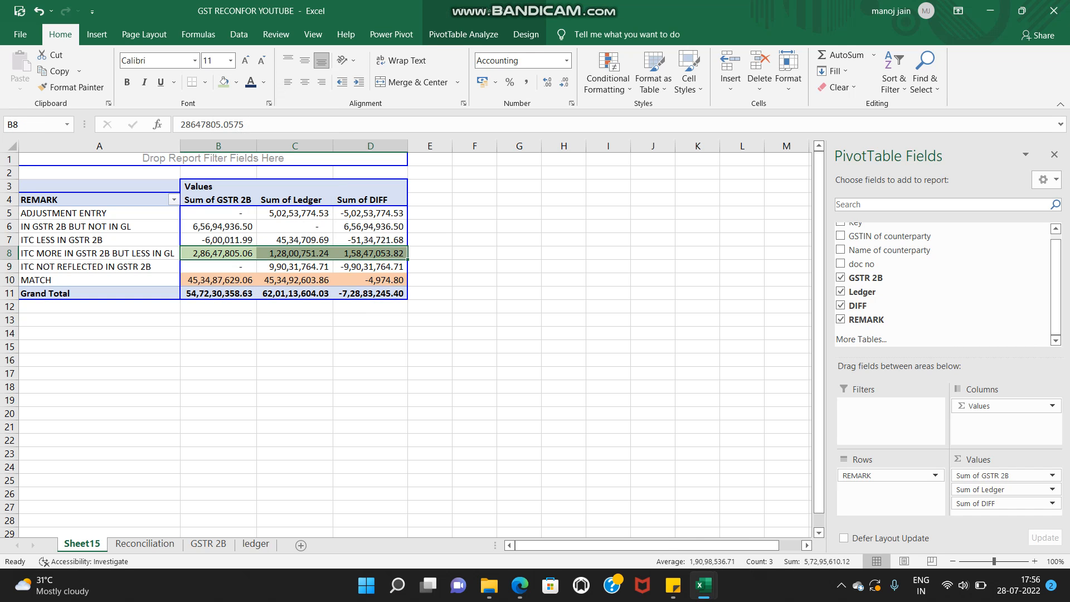
{"action": "left_click", "coordinate": [563, 253]}
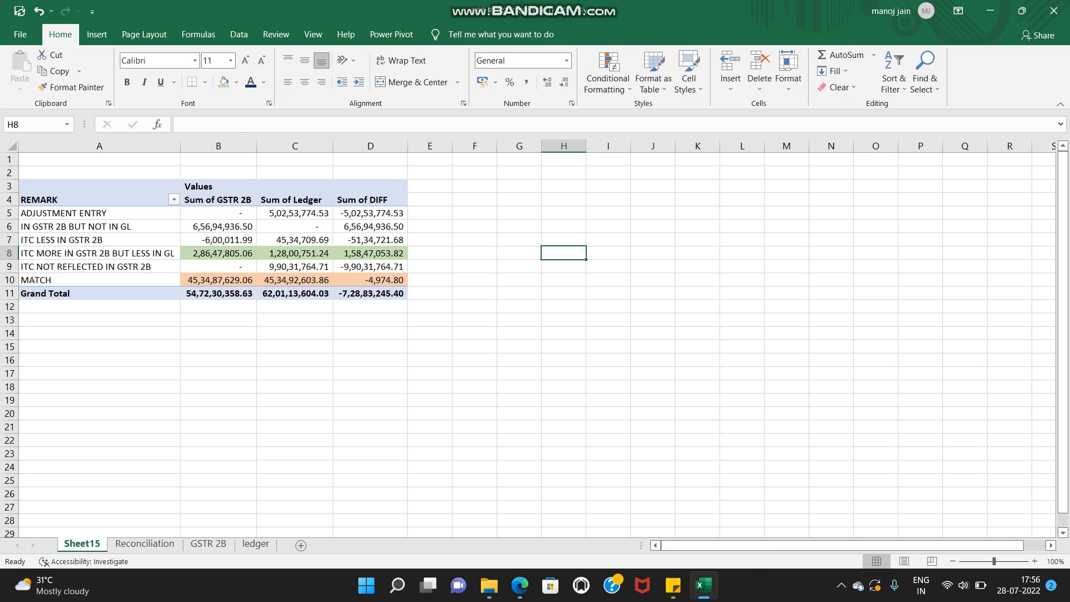
{"action": "left_click", "coordinate": [307, 239]}
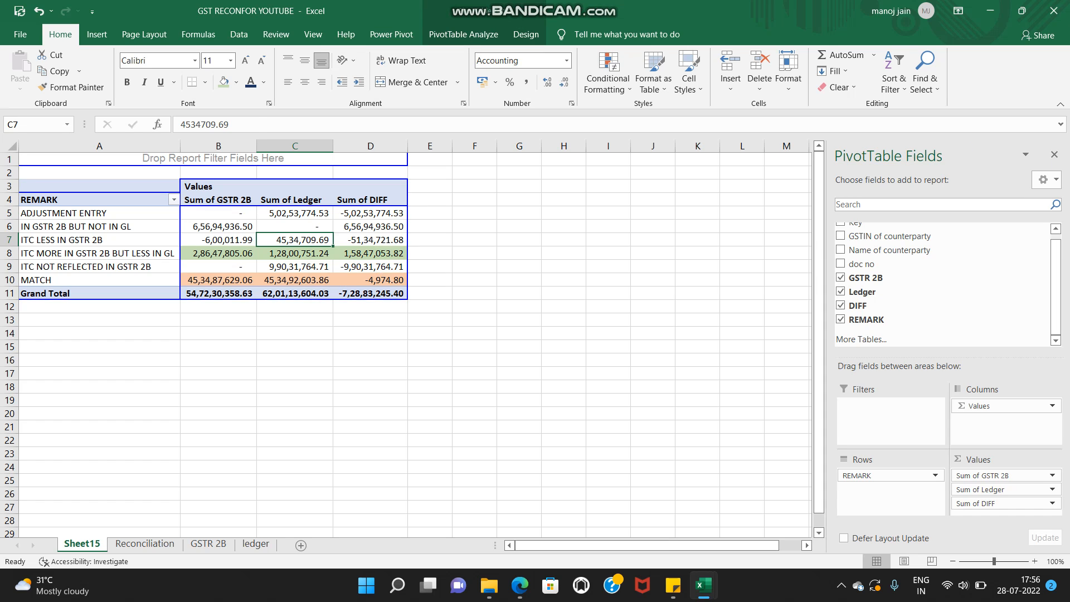
Fill the three amounts of the pivot's IN GSTR 2B BUT NOT IN GL row with light green.
{"action": "left_click", "coordinate": [218, 240]}
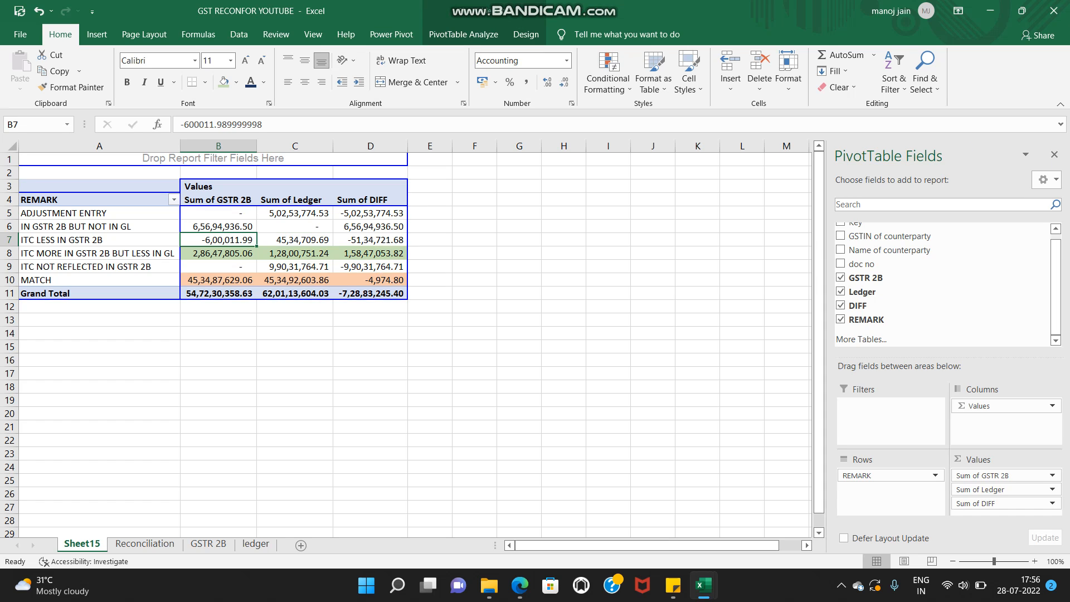
{"action": "left_click_drag", "start_coordinate": [221, 226], "coordinate": [379, 226]}
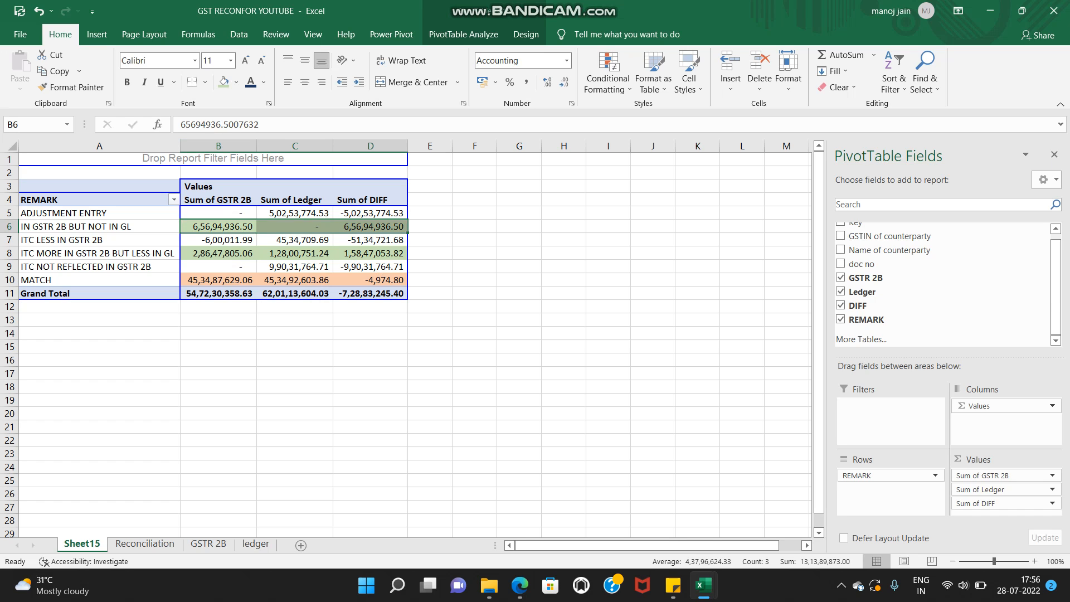
{"action": "left_click", "coordinate": [519, 226]}
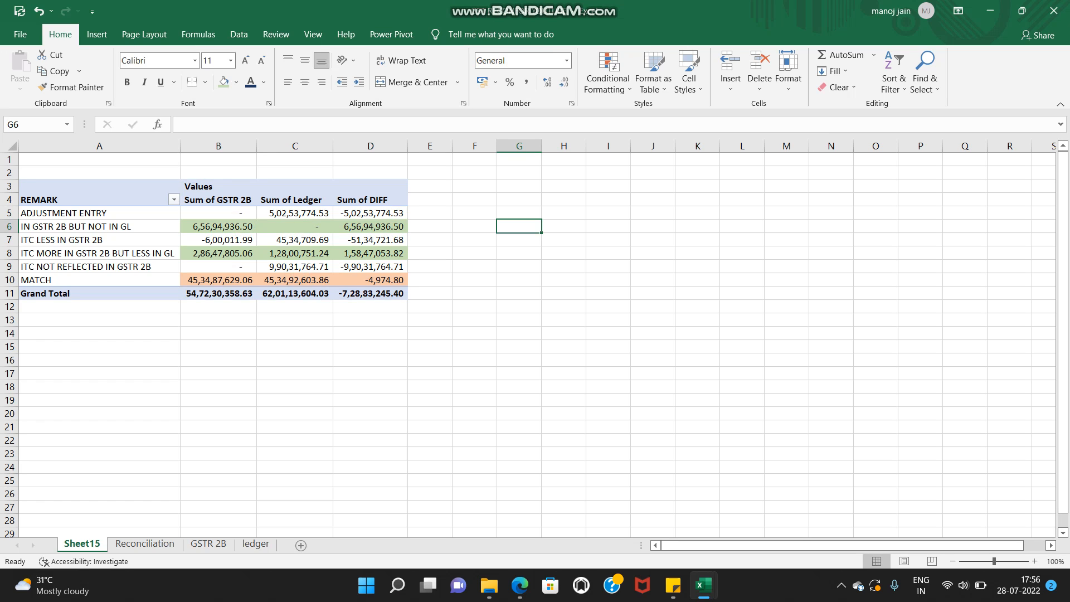
Examine the Ledger amounts for adjustment entries, ITC less in GSTR 2B and ITC not reflected, checking the combined sum of the latter two.
{"action": "left_click", "coordinate": [295, 213]}
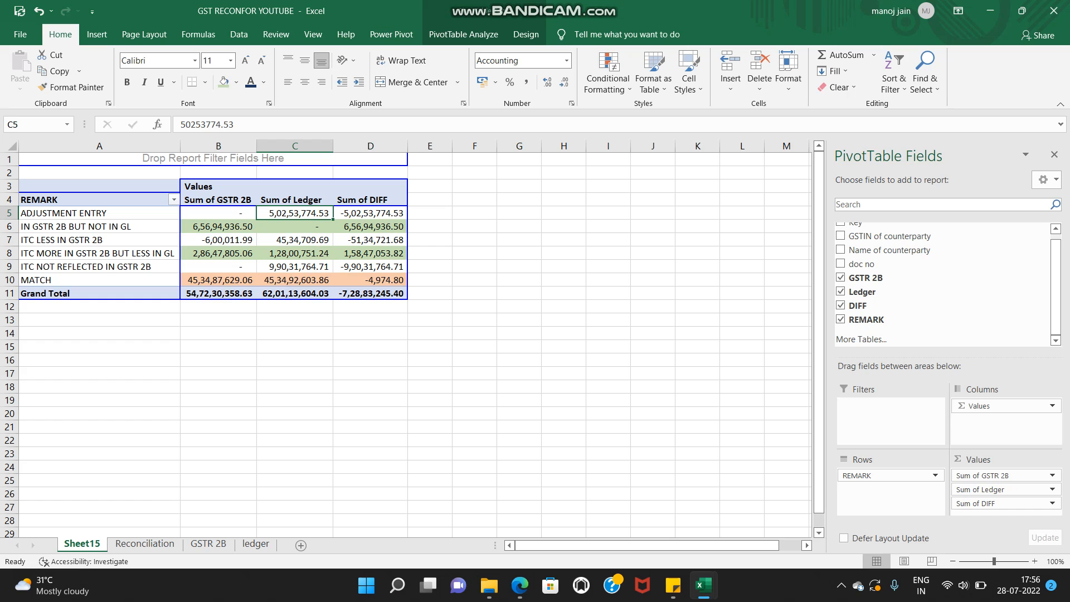
{"action": "left_click", "coordinate": [295, 239]}
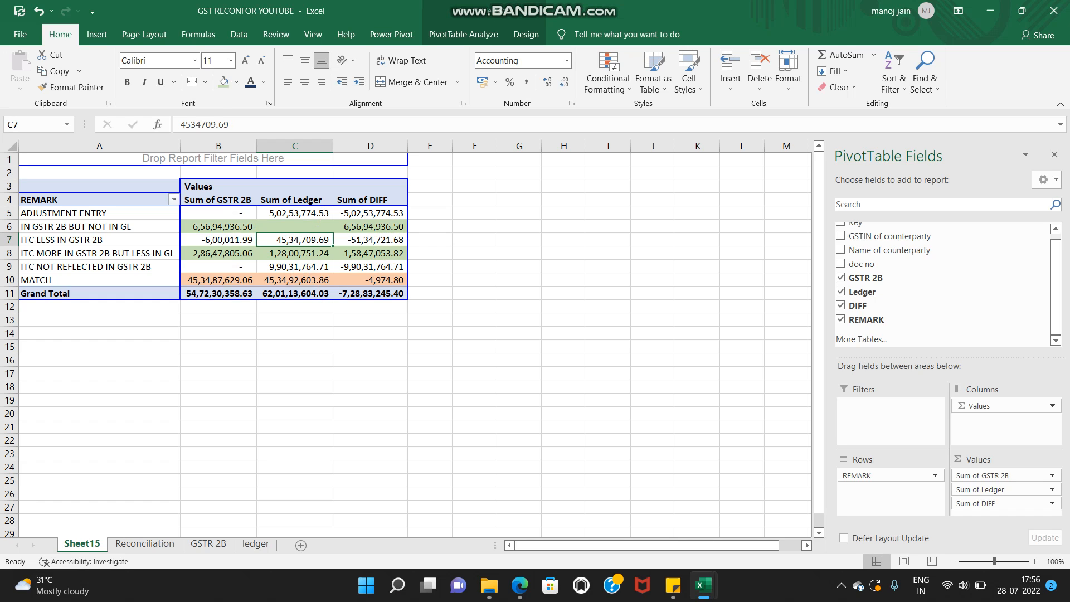
{"action": "left_click", "coordinate": [295, 266]}
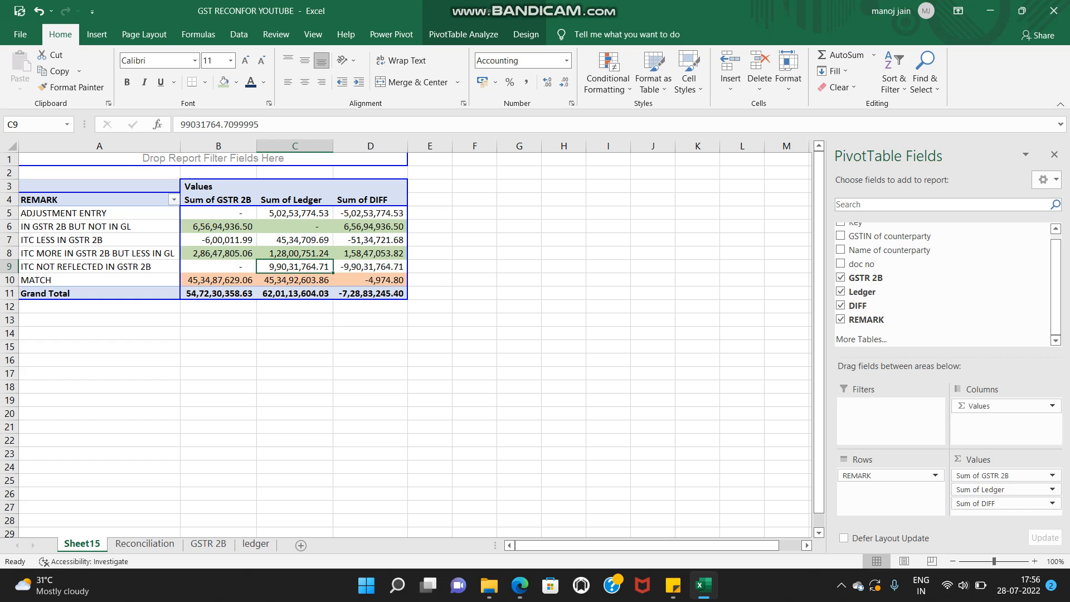
{"action": "left_click", "coordinate": [295, 240]}
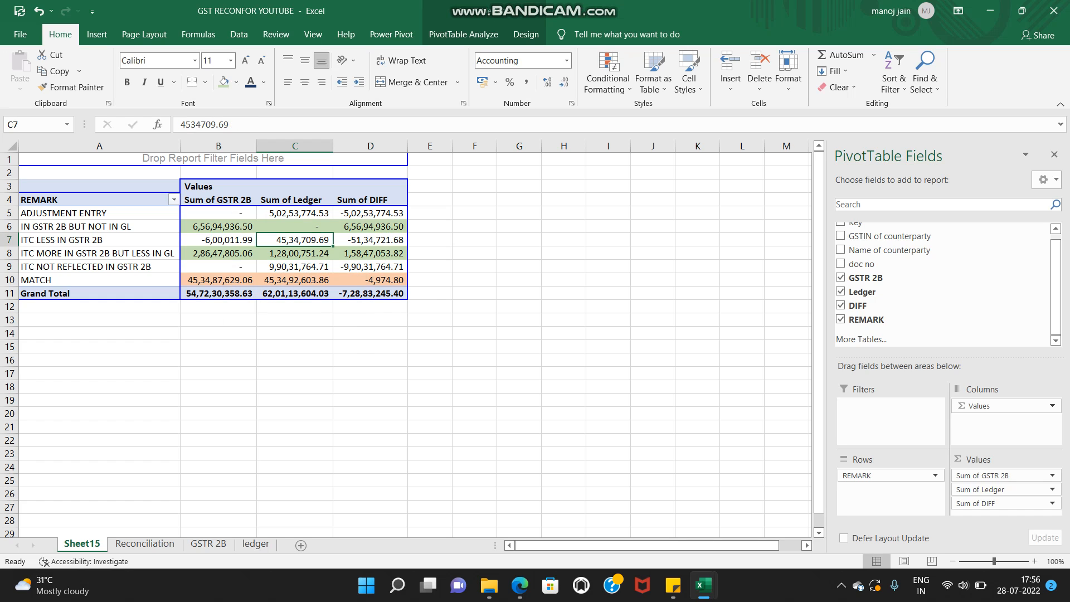
{"action": "left_click", "coordinate": [305, 266], "text": "ctrl"}
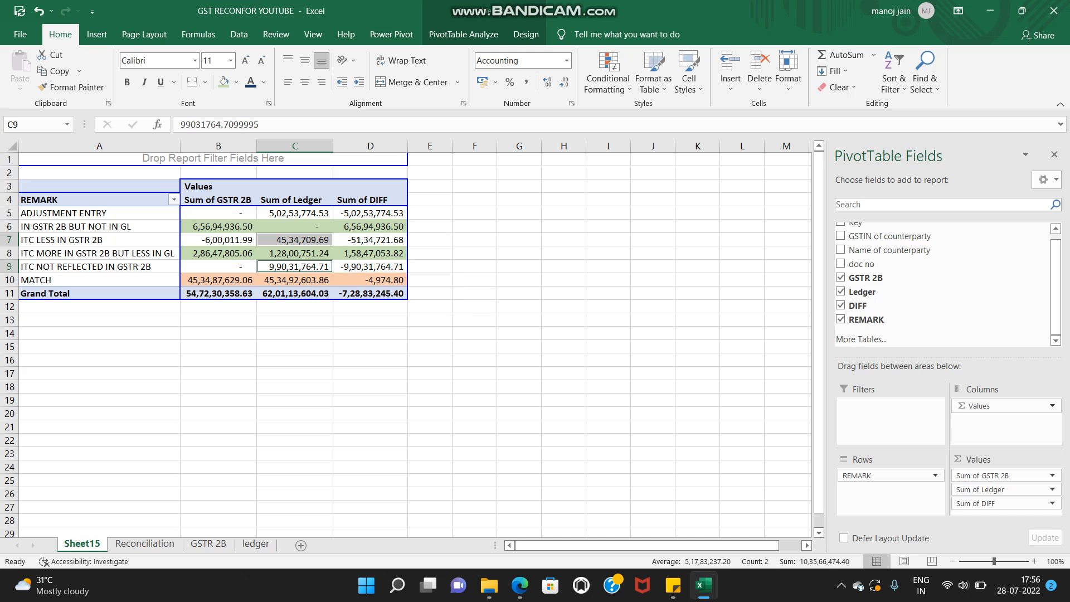
{"action": "left_click", "coordinate": [214, 225]}
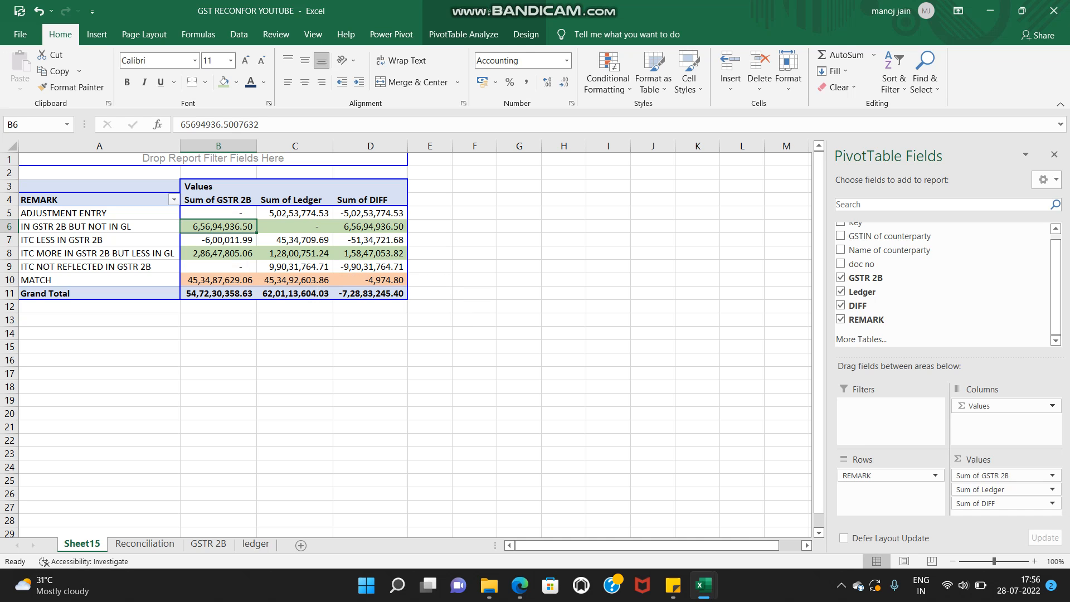
Copy the pivot's columns A to D and paste them beside the original, starting at cell F1.
{"action": "left_click_drag", "start_coordinate": [99, 146], "coordinate": [373, 146]}
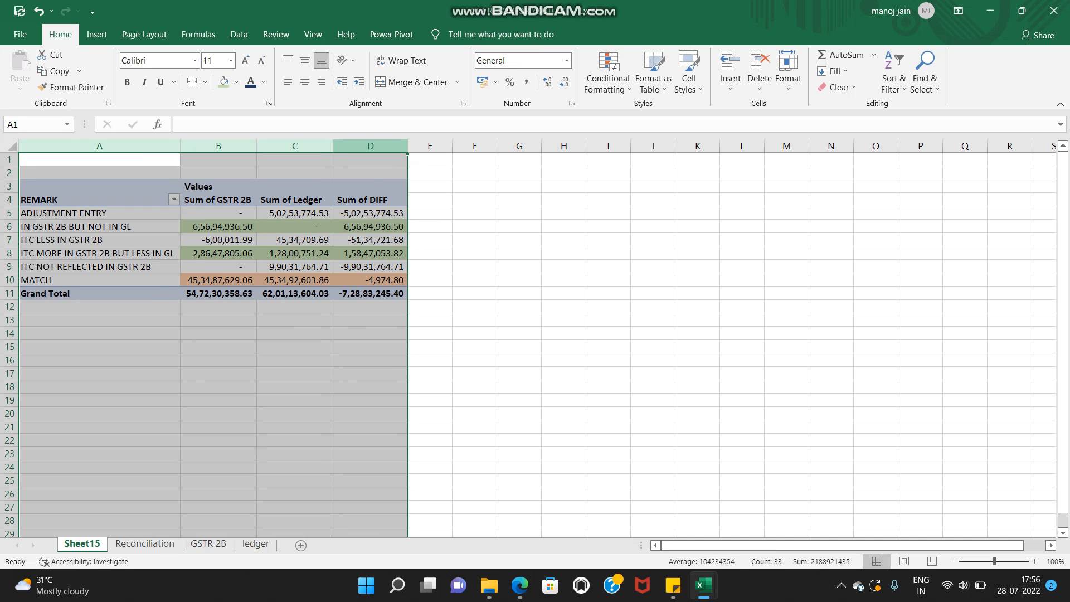
{"action": "key", "text": "ctrl+c"}
{"action": "left_click", "coordinate": [474, 160]}
{"action": "key", "text": "ctrl+v"}
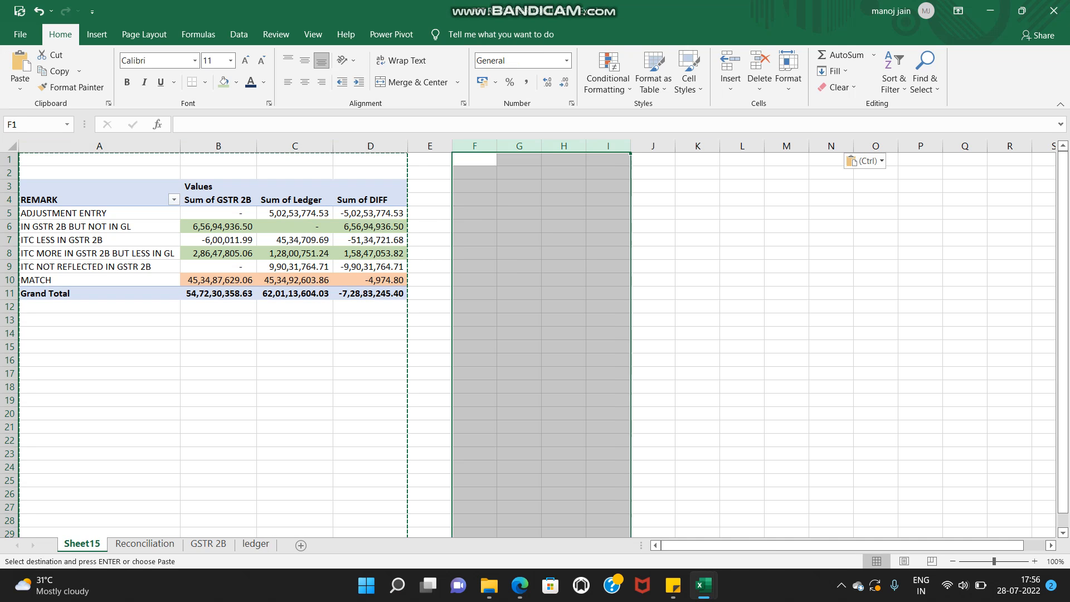